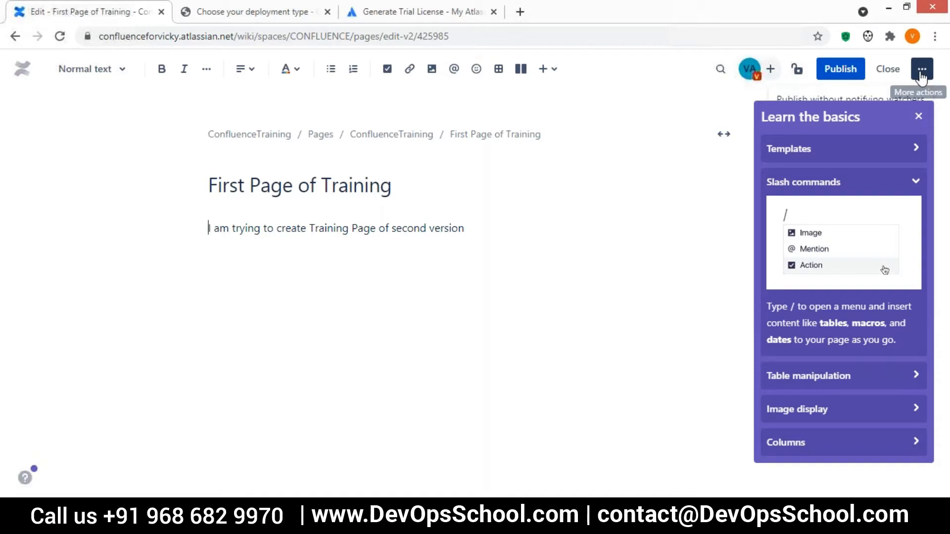
left_click(919, 72)
Dismiss the Learn the basics panel and publishing options, then publish First Page of Training.
left_click_drag(803, 135, 591, 172)
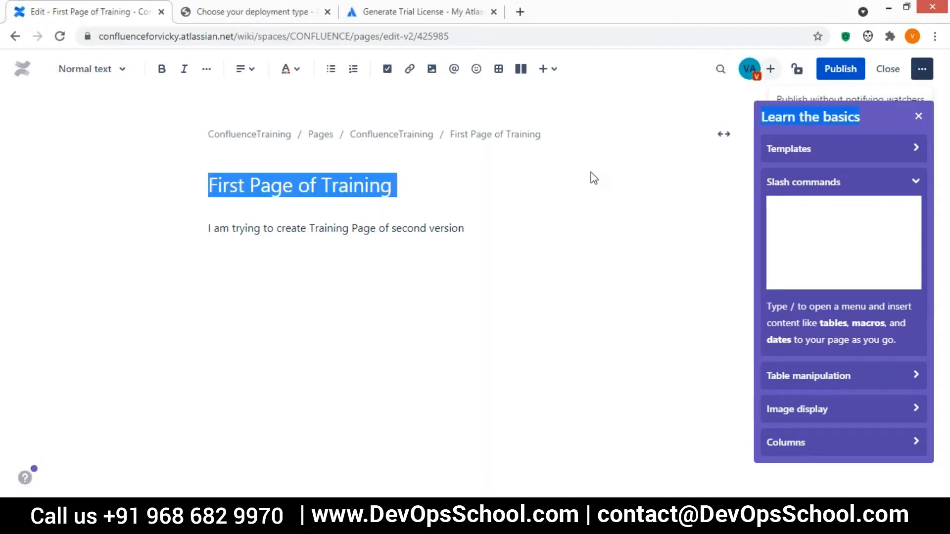
left_click(208, 228)
left_click(919, 116)
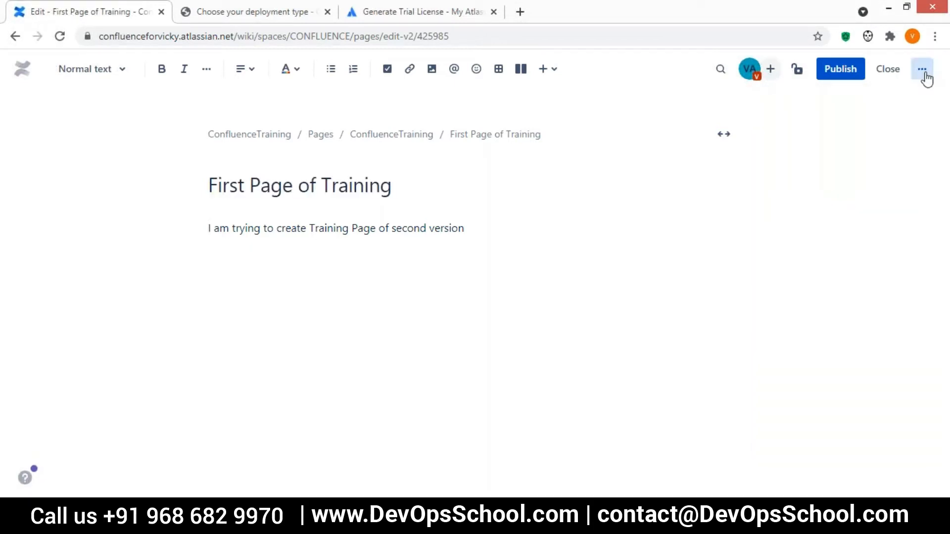
left_click(921, 69)
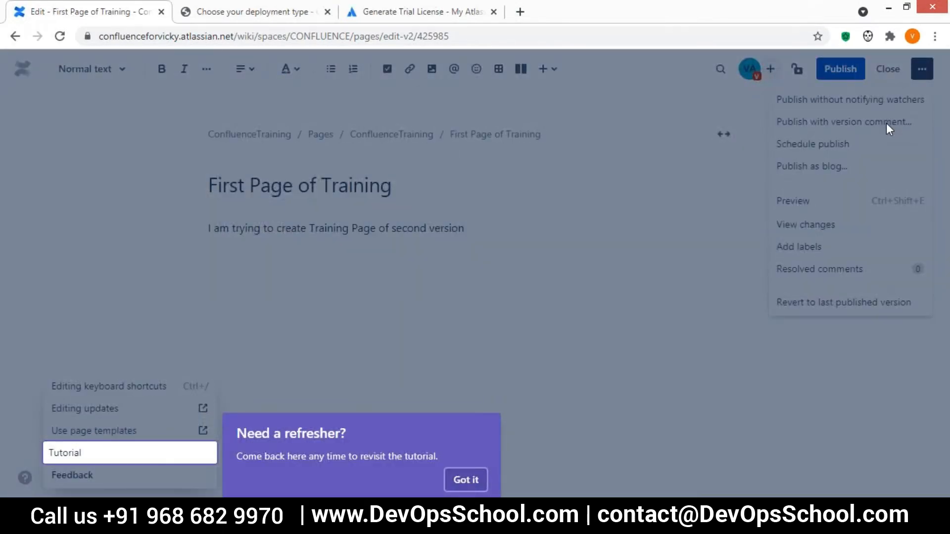
left_click(292, 352)
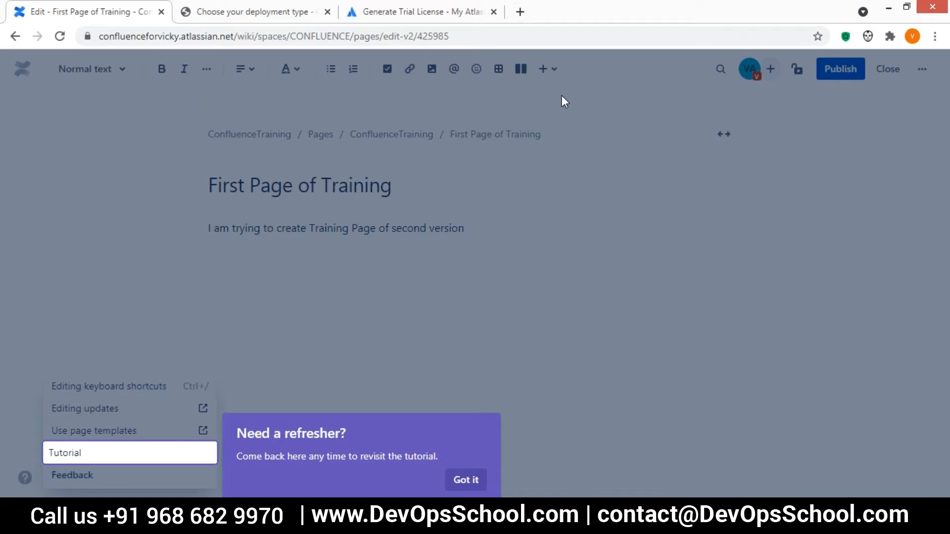
left_click(840, 69)
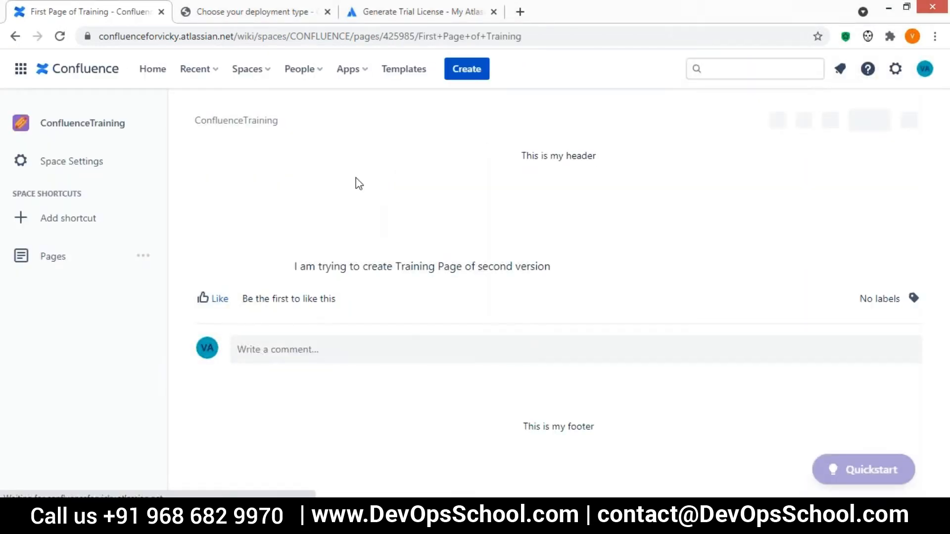
Open Page Information for First Page of Training via More actions > Advanced details.
left_click(910, 121)
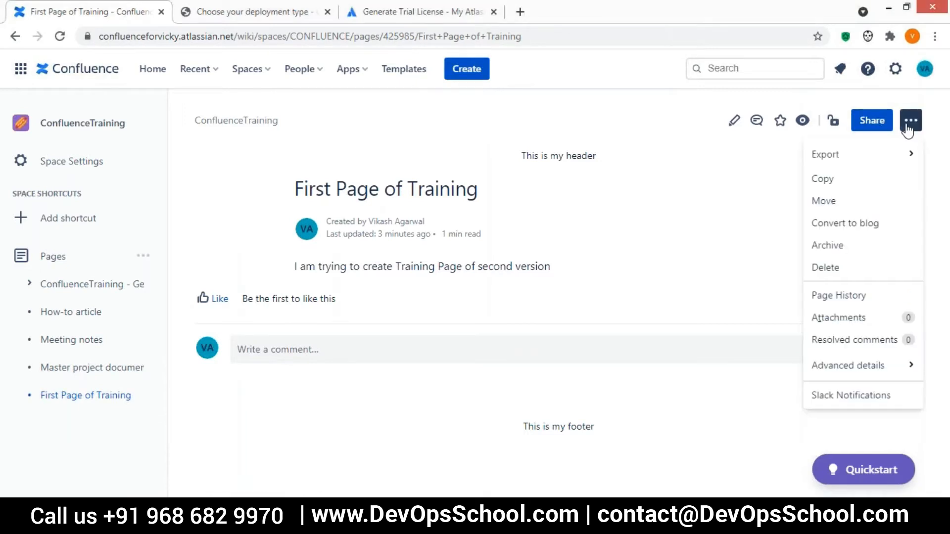
mouse_move(858, 171)
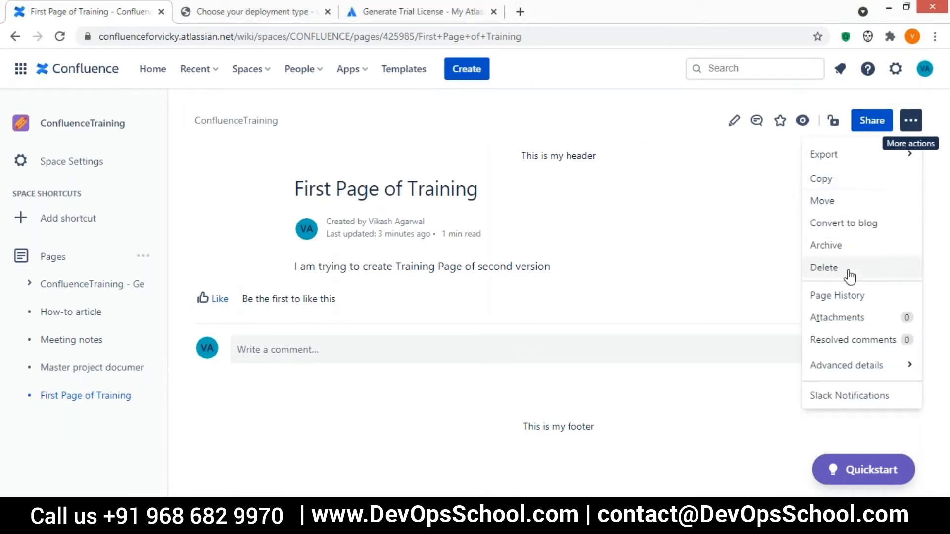
mouse_move(848, 374)
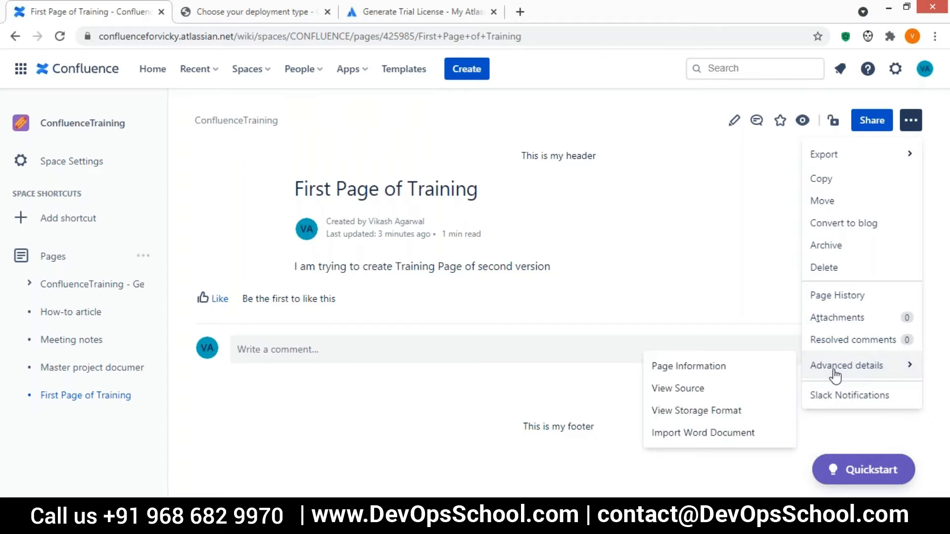
left_click(686, 369)
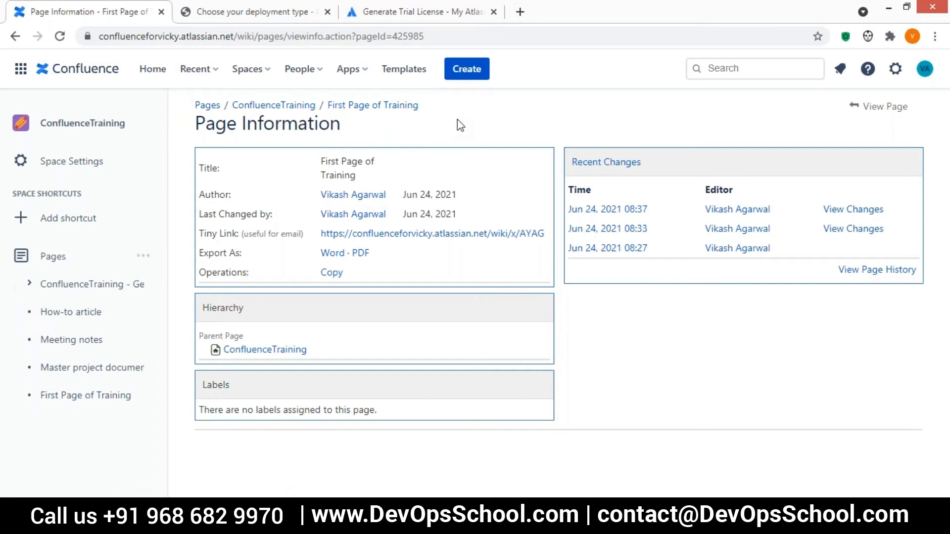
Open the ConfluenceTraining space settings, then the How-to article page.
left_click(127, 162)
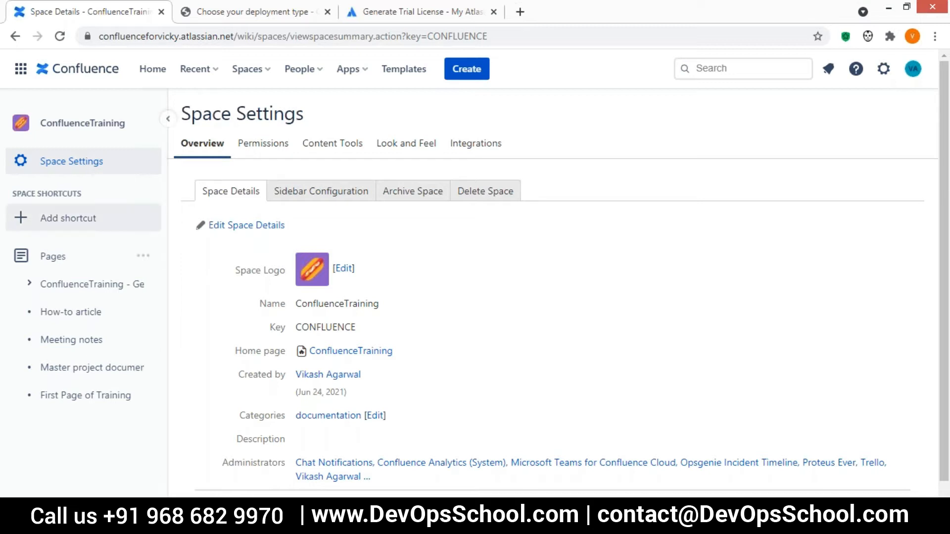
left_click(78, 317)
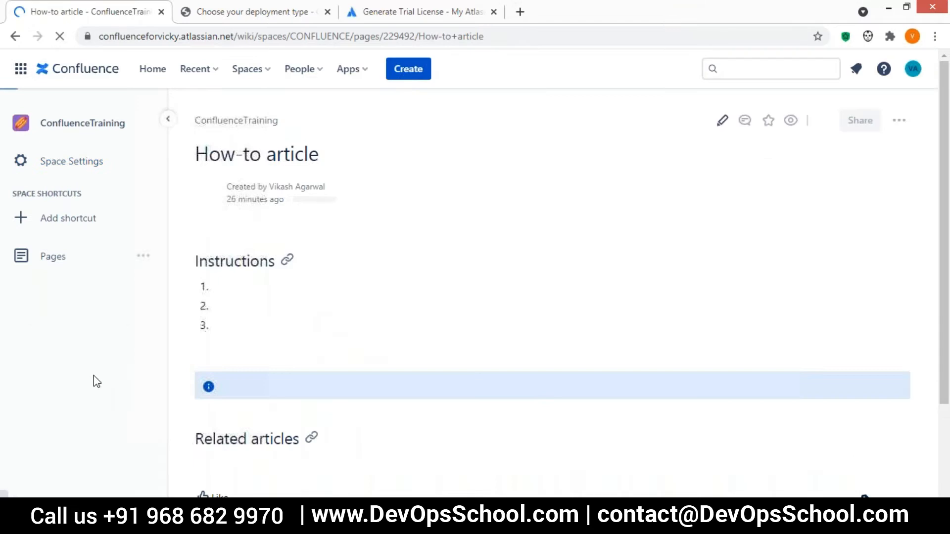
Start editing the How-to article page.
scroll(93, 367, "down", 2)
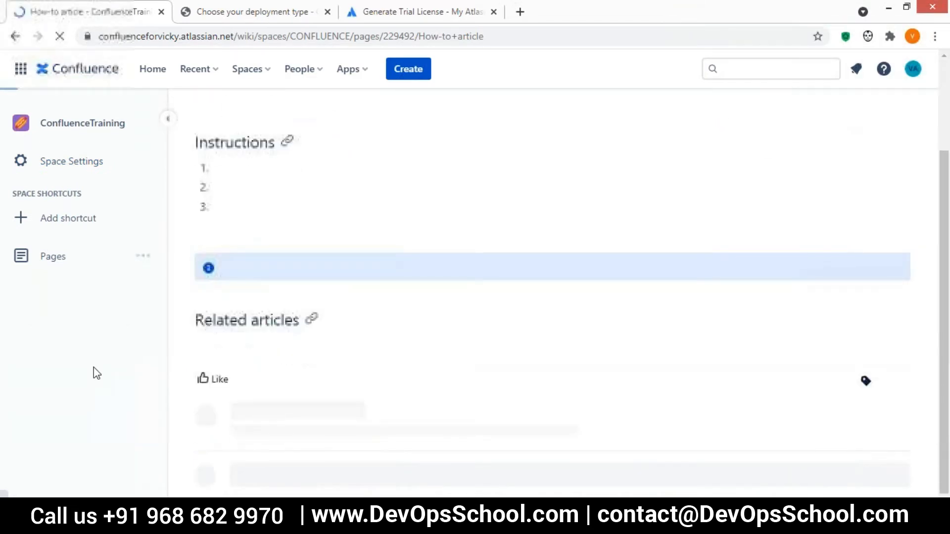
scroll(93, 367, "up", 2)
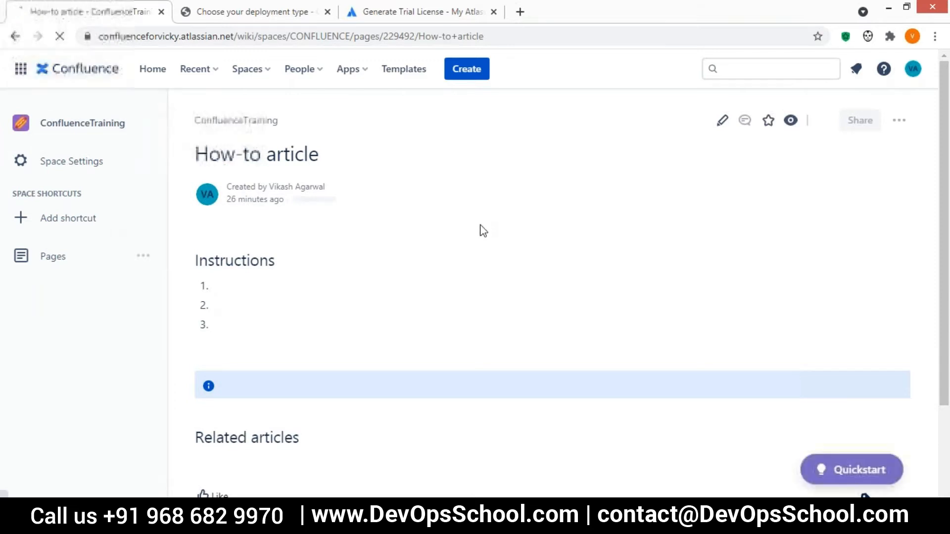
left_click(722, 124)
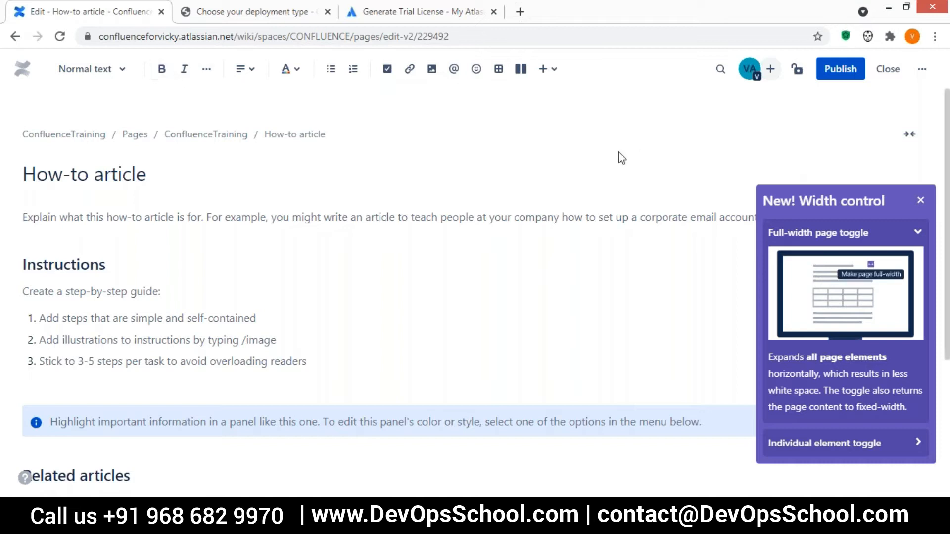
Type 'This is new ariticcle.' on a new first line and format it bold.
left_click(59, 174)
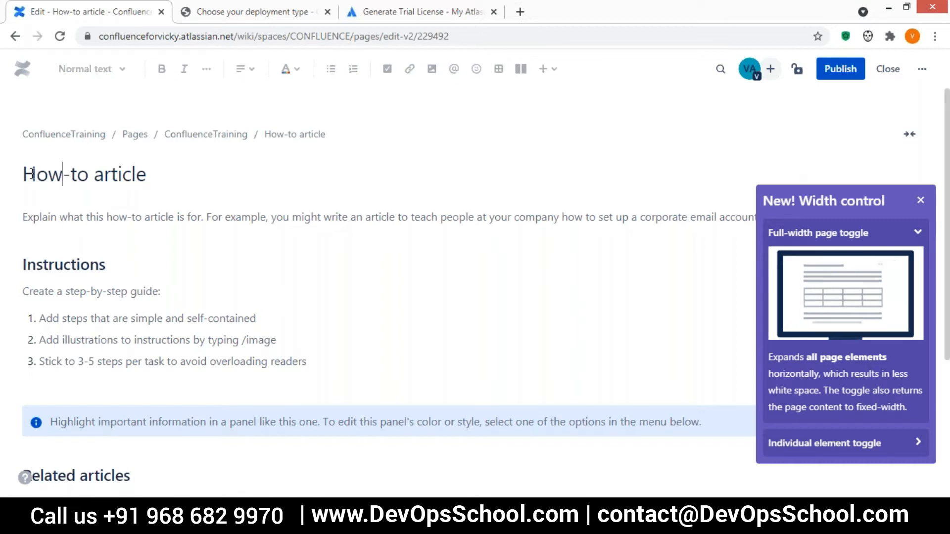
left_click(56, 213)
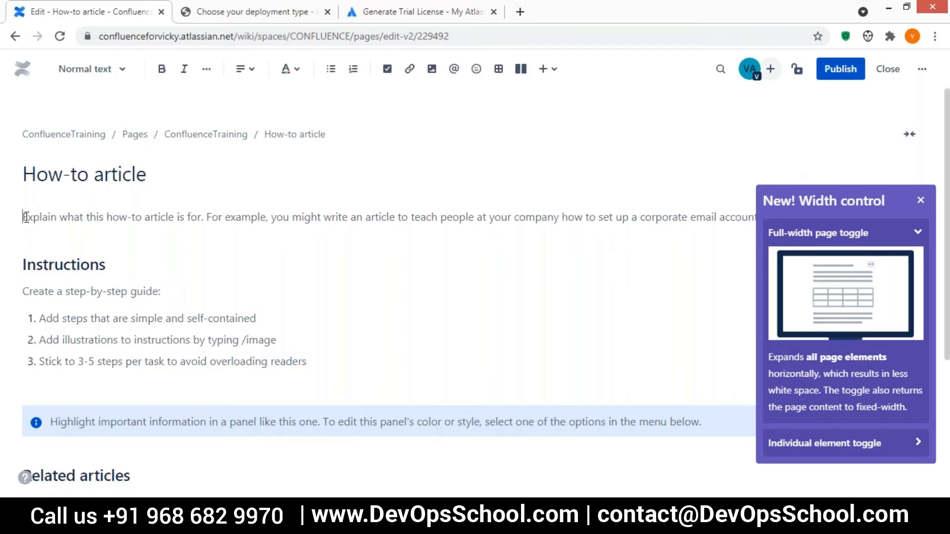
left_click(162, 69)
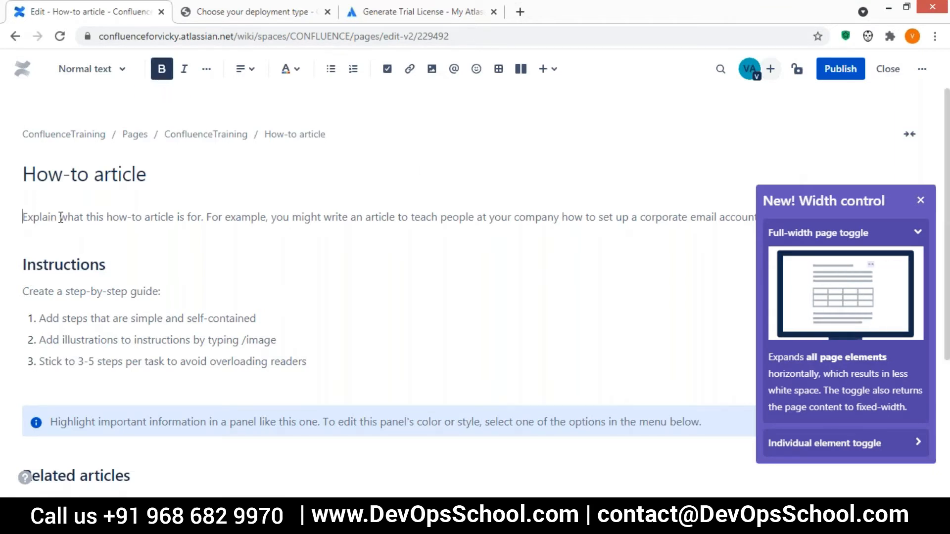
key("Return")
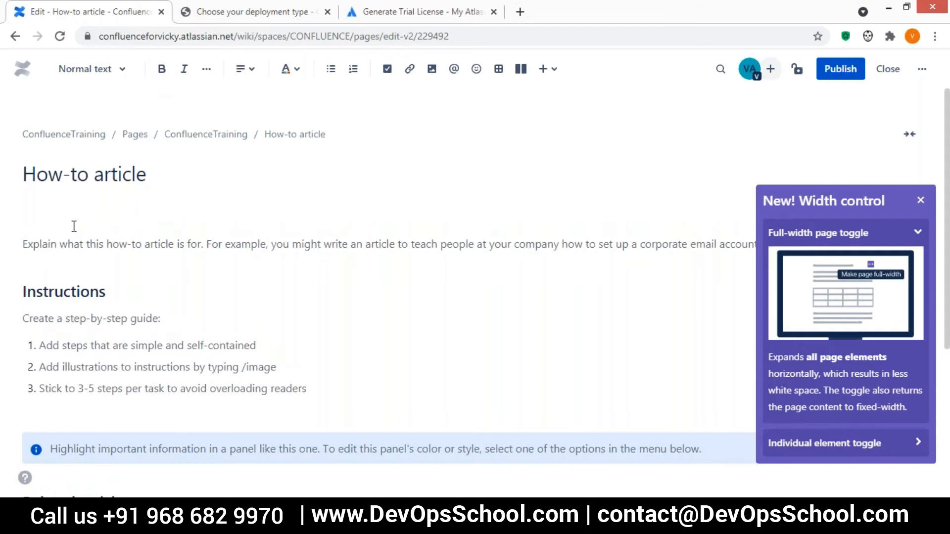
type("T")
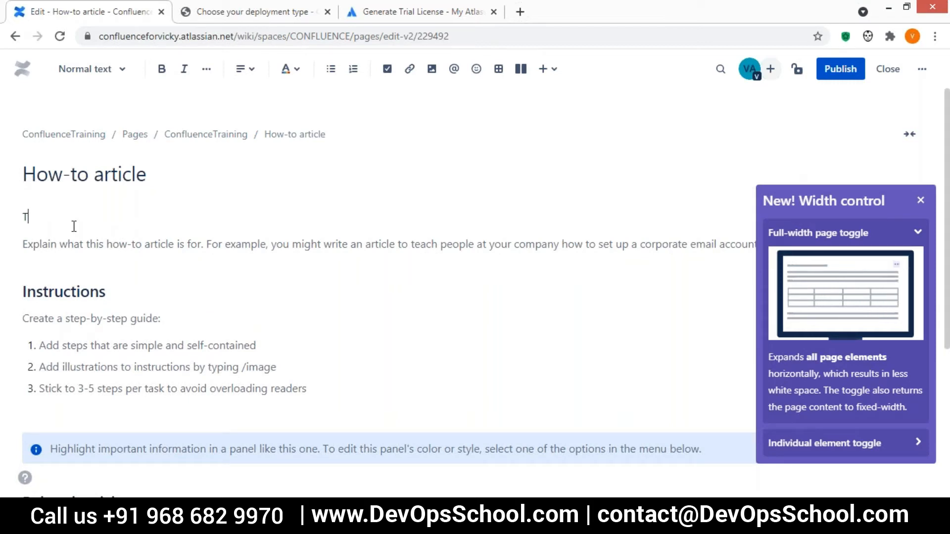
type("his is new ")
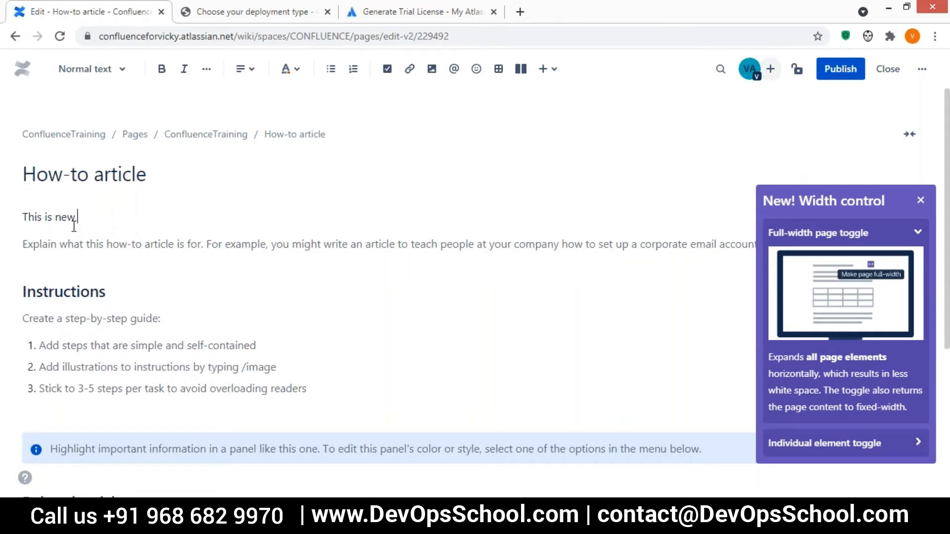
type("aritic")
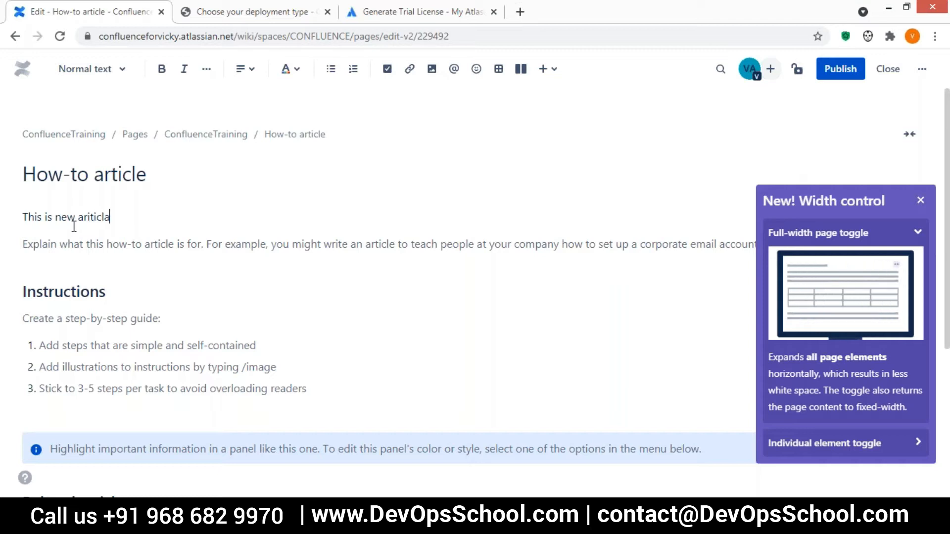
type("cle.")
left_click_drag(118, 217, 5, 216)
left_click(162, 72)
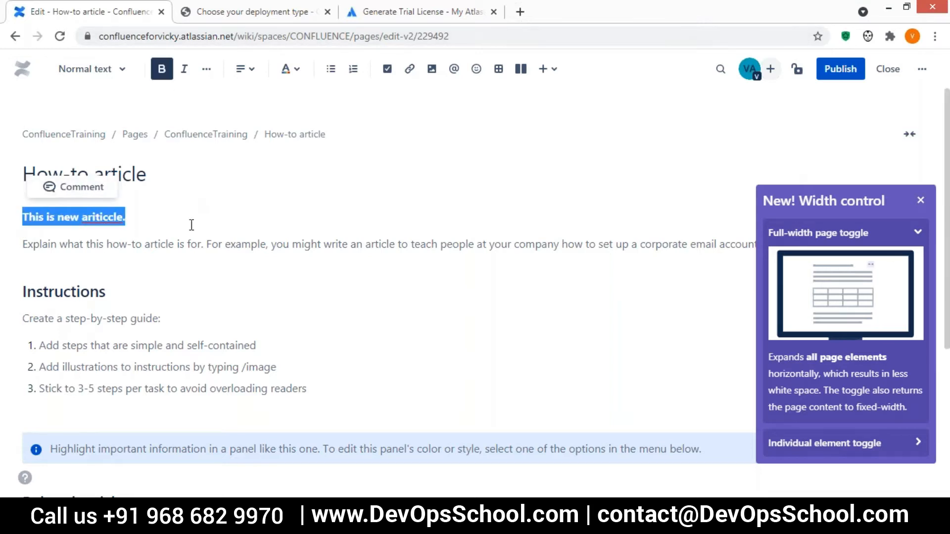
left_click(192, 220)
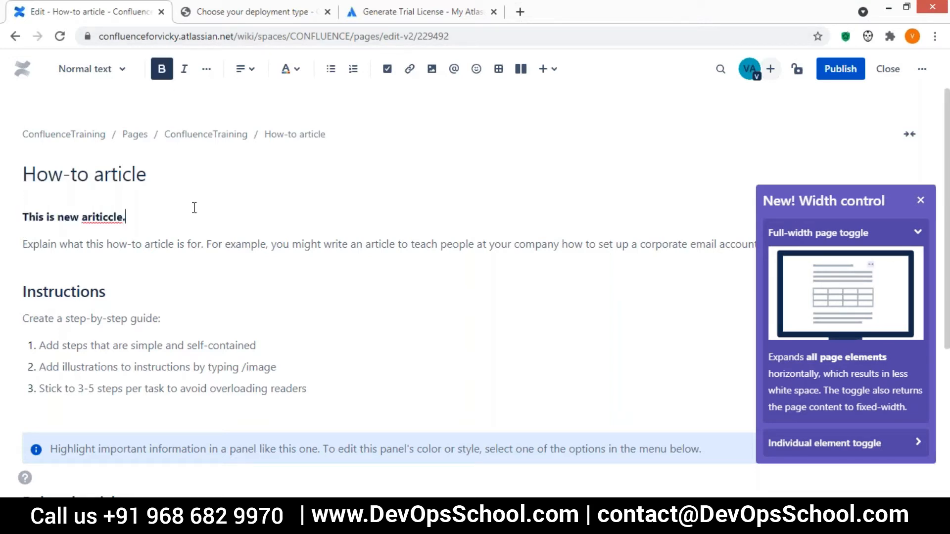
left_click(207, 70)
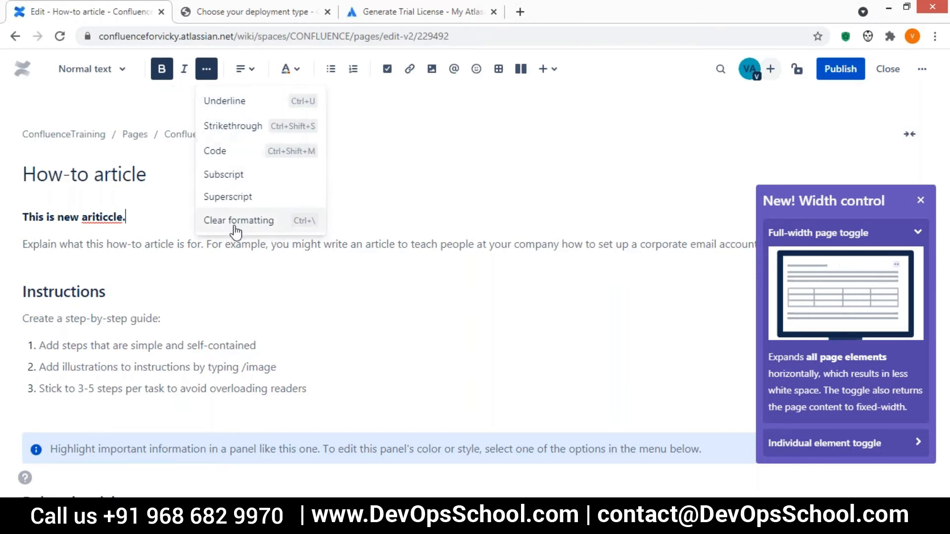
left_click(386, 209)
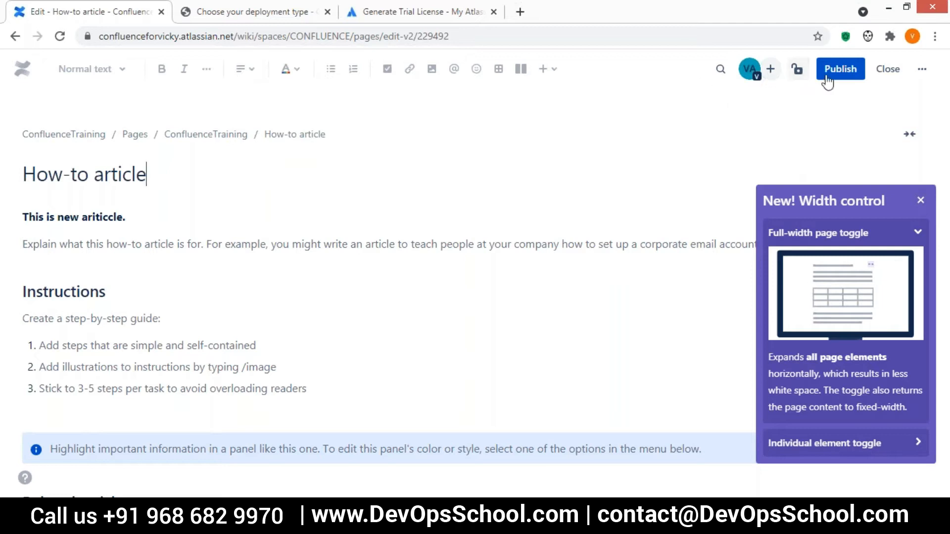
Publish the How-to article with Ctrl+Enter and reopen it in the editor.
key("ctrl+Return")
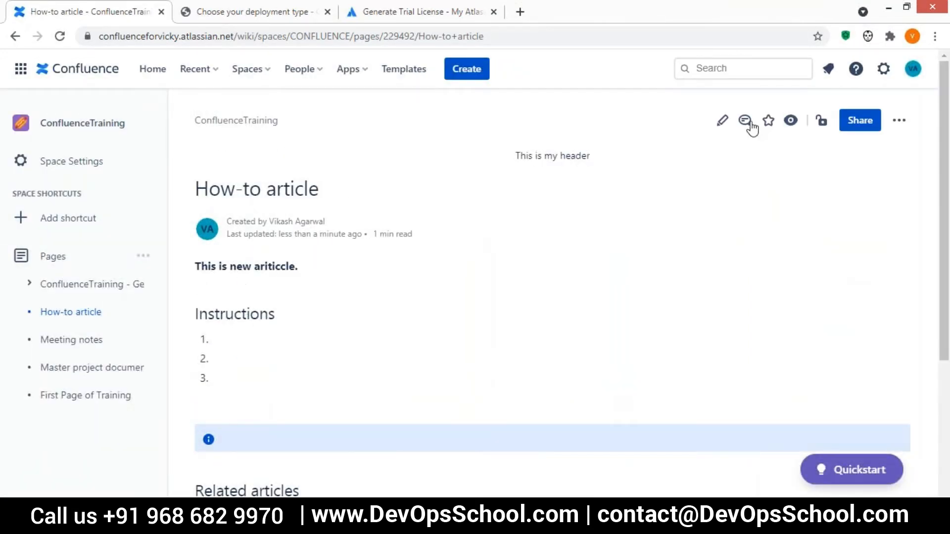
left_click(715, 129)
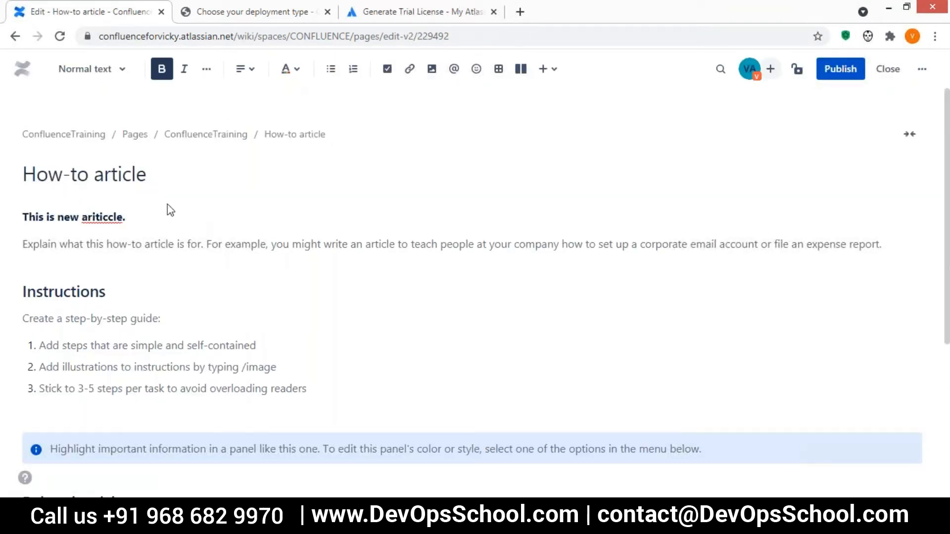
Turn the opening line into an action item reading 'This is the first action.'.
left_click(297, 77)
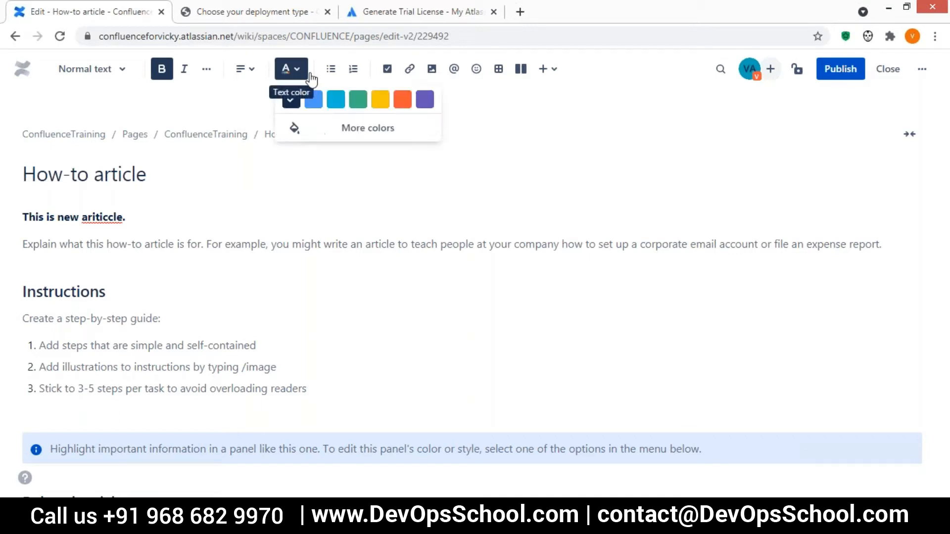
left_click(388, 72)
left_click_drag(65, 220, 157, 214)
type("is the f")
type("ction.")
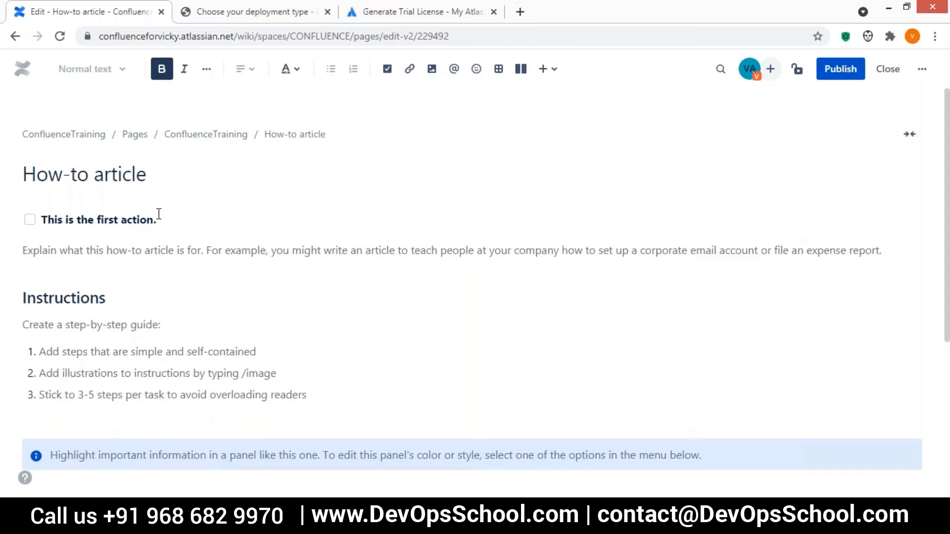
Add a second action item and correct it to 'this is the second action.'.
key("Return")
type("this is the ")
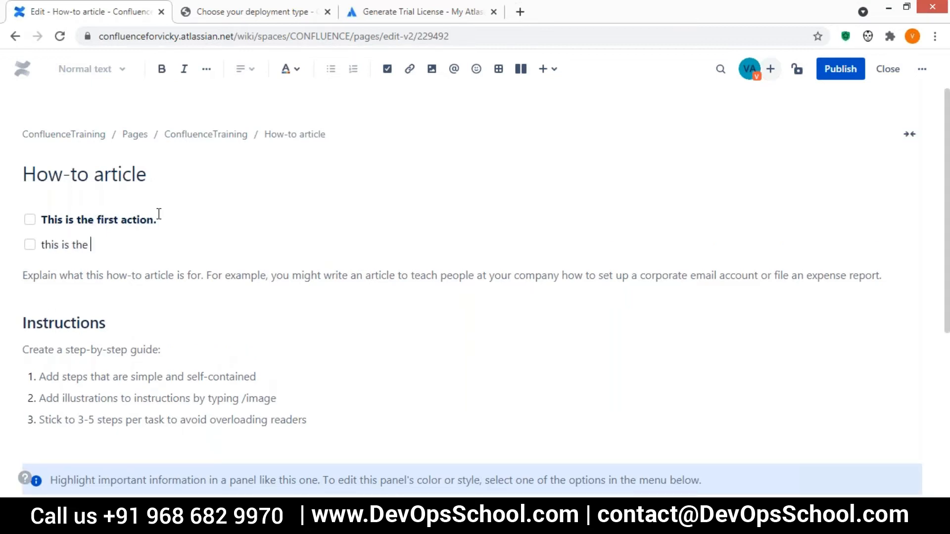
type("secnond sectio")
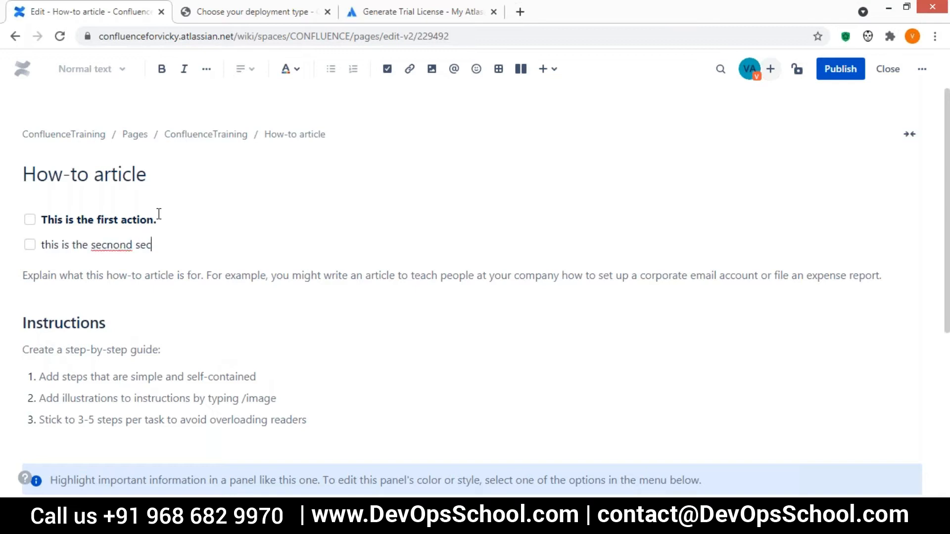
key("BackSpace")
key("BackSpace")
key("BackSpace")
key("BackSpace")
key("BackSpace")
key("BackSpace")
type("action,")
double_click(123, 239)
type("second")
left_click(175, 241)
key("BackSpace")
type(".")
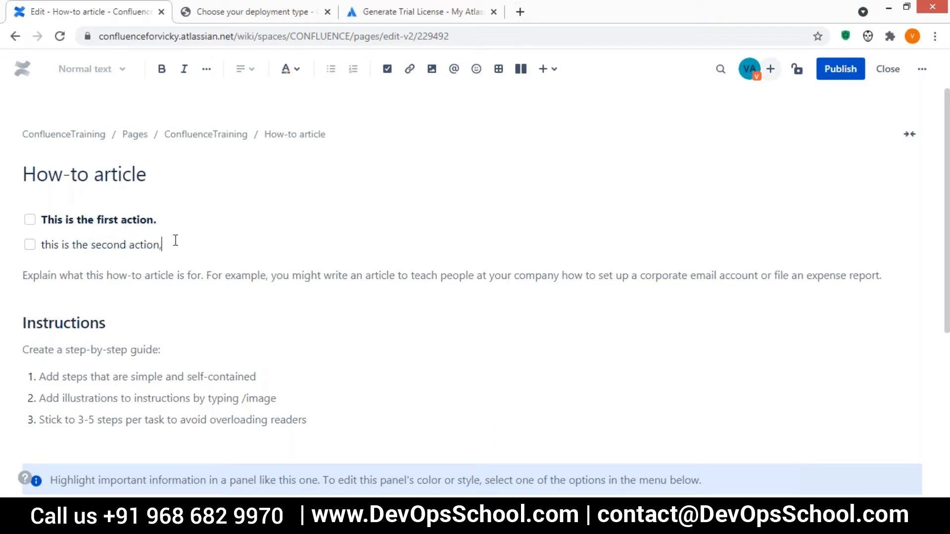
Start a third action item and toggle the checkboxes, ending with the first ticked.
key("Return")
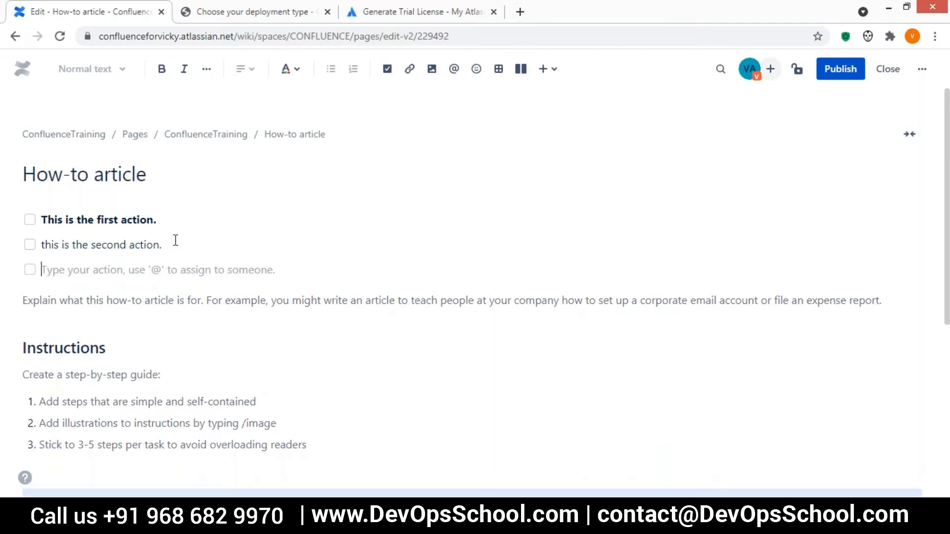
left_click(30, 220)
left_click(29, 244)
left_click(30, 270)
left_click(31, 245)
left_click(29, 219)
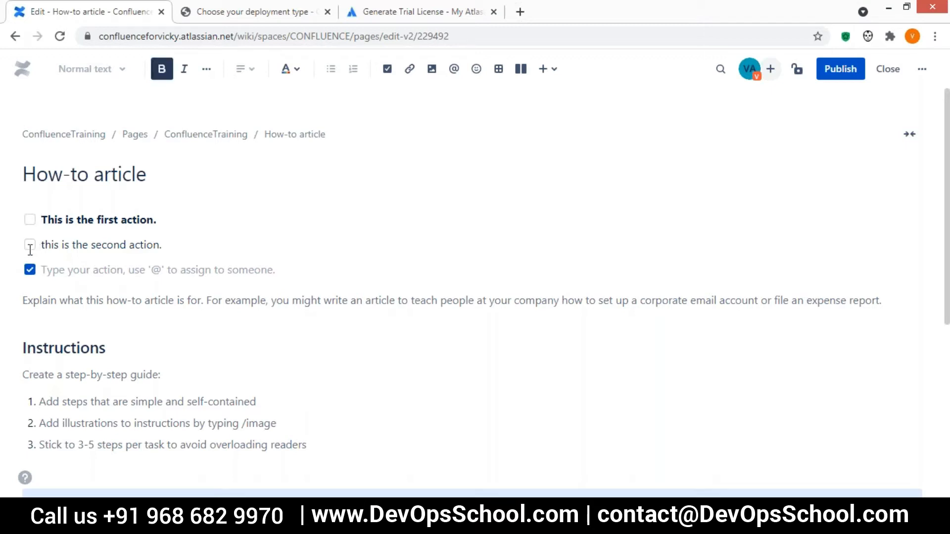
left_click(30, 219)
Type 'this is the third.' into the third action item.
left_click(49, 270)
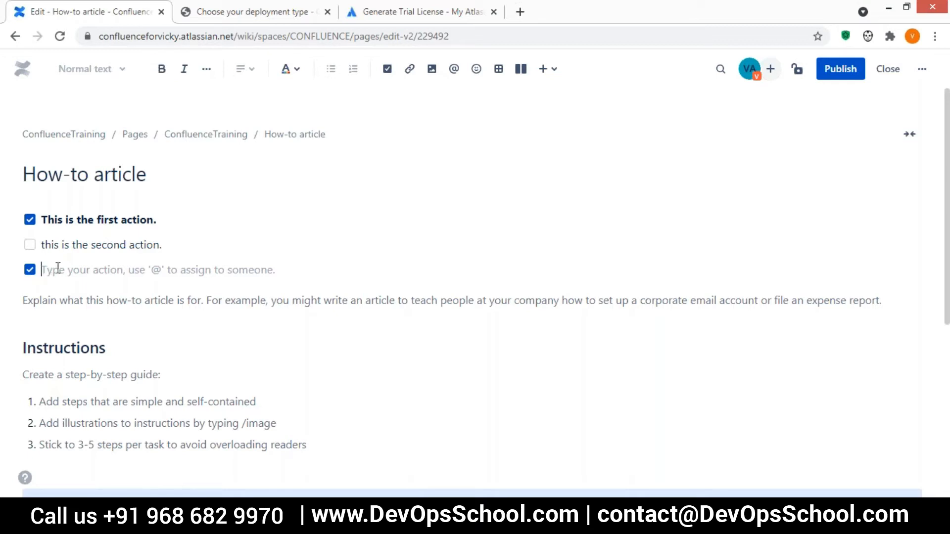
type("this is the t")
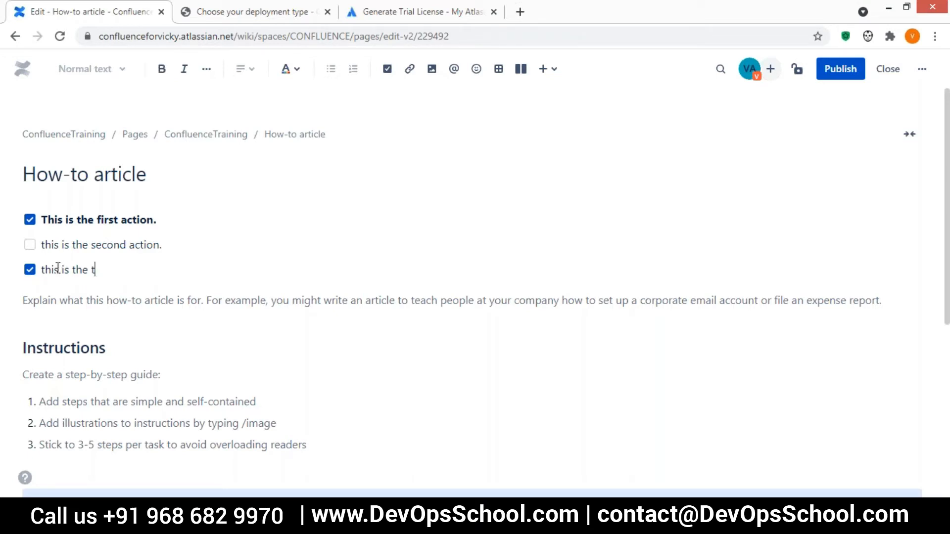
type("hird.")
left_click(42, 270)
Untick the third action item, publish the article, and reopen it for editing.
left_click(30, 270)
left_click(840, 69)
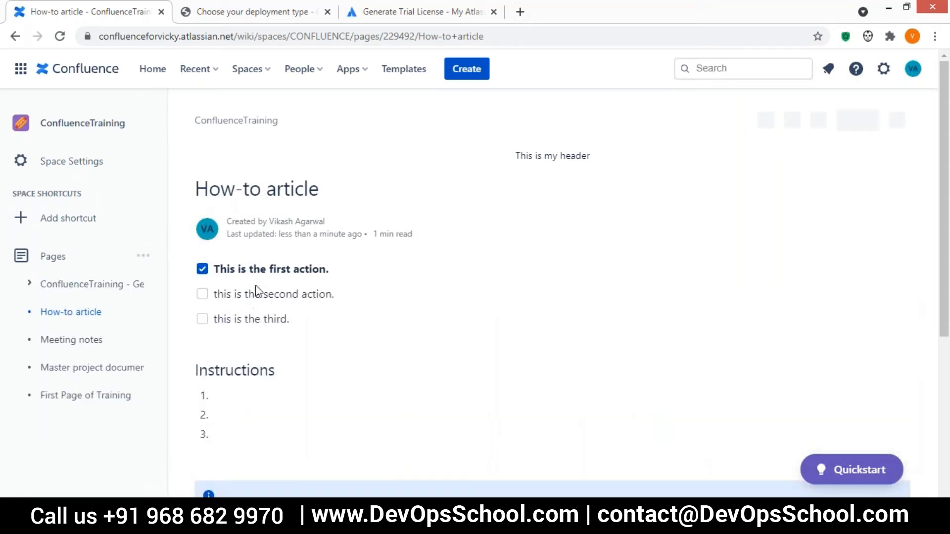
left_click_drag(335, 275, 218, 289)
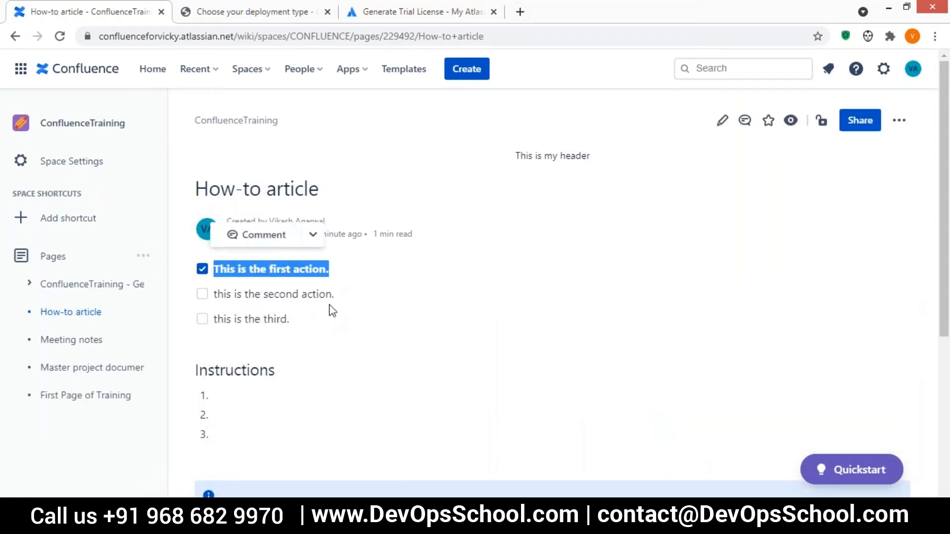
double_click(223, 320)
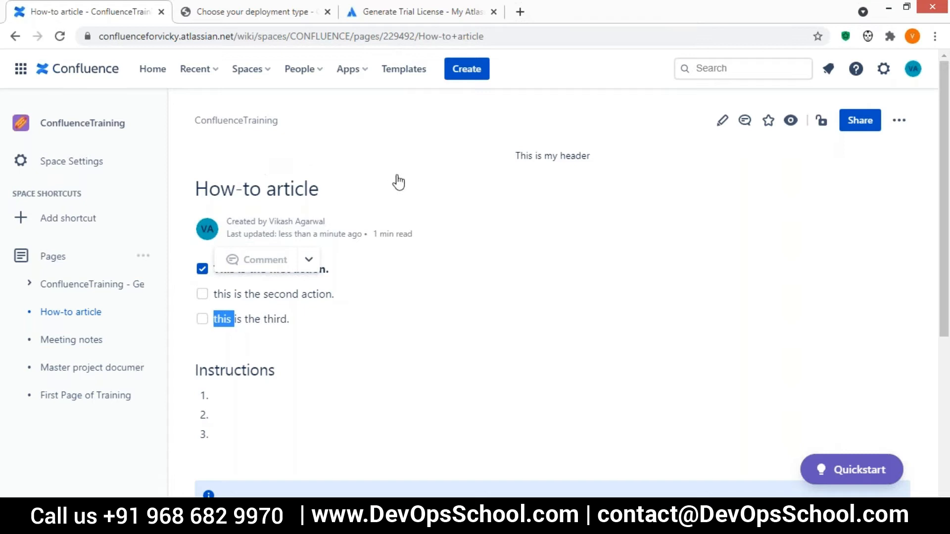
left_click(722, 121)
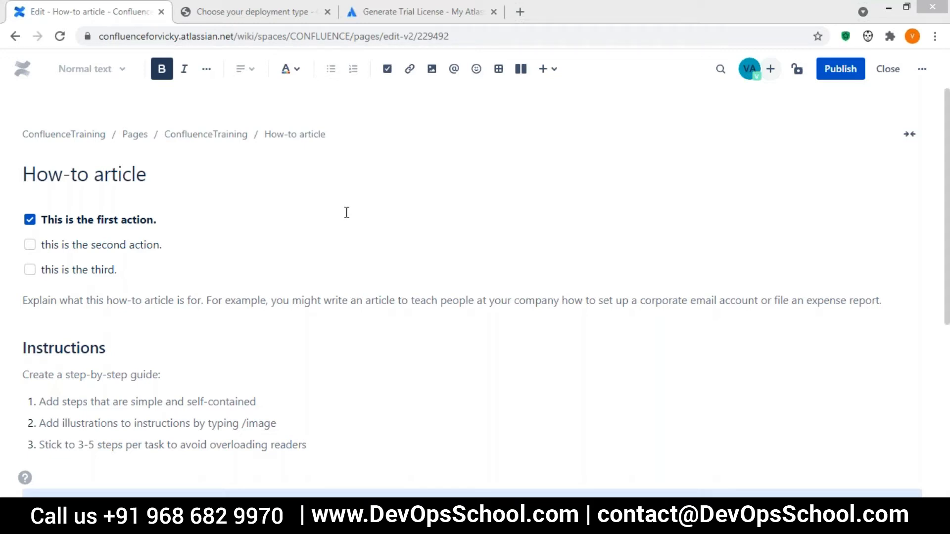
Insert a How-to article page link before the first action item and publish.
left_click(409, 71)
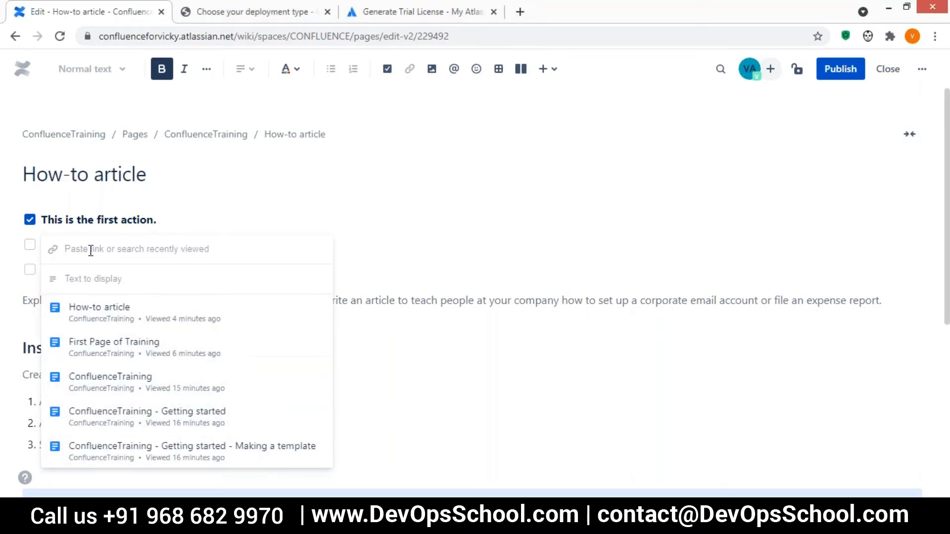
left_click(112, 316)
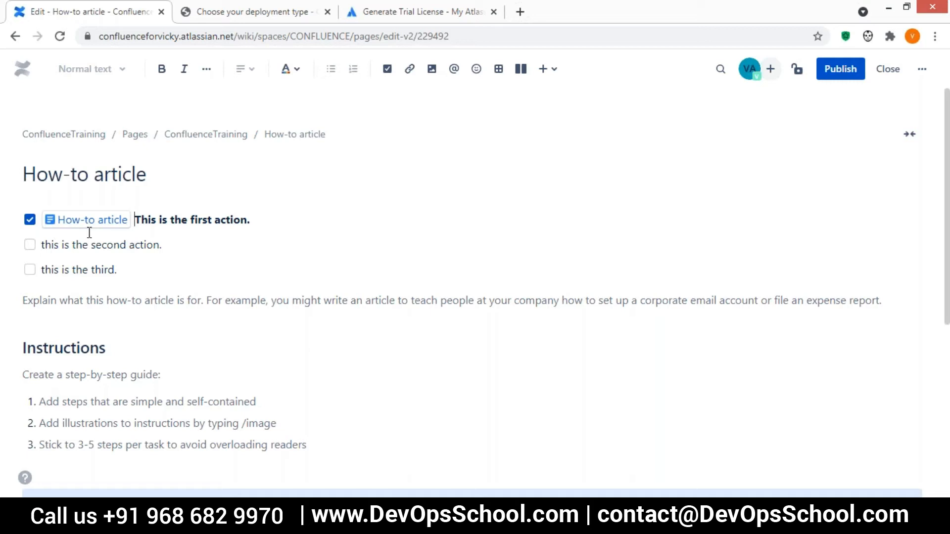
left_click(295, 198)
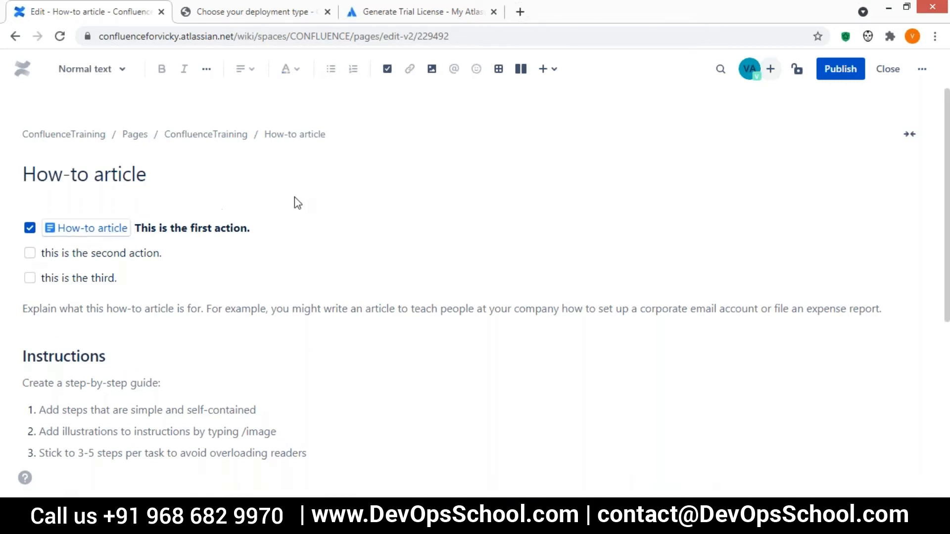
left_click(835, 74)
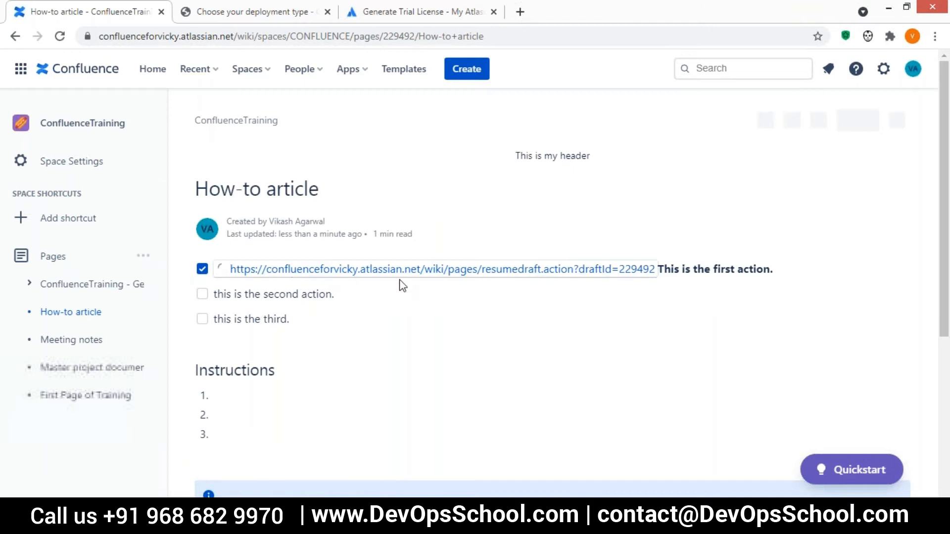
Follow the new How-to article link, then go back twice.
left_click(248, 270)
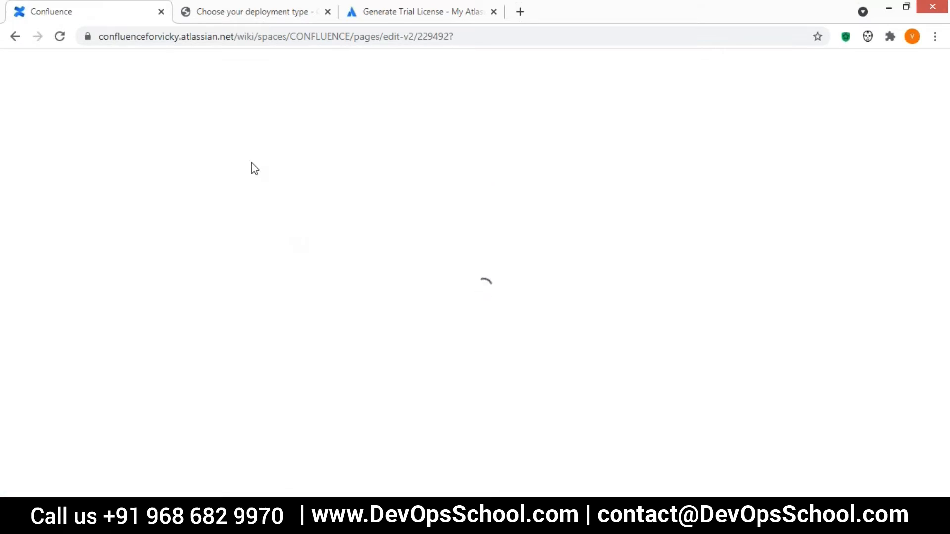
left_click(15, 36)
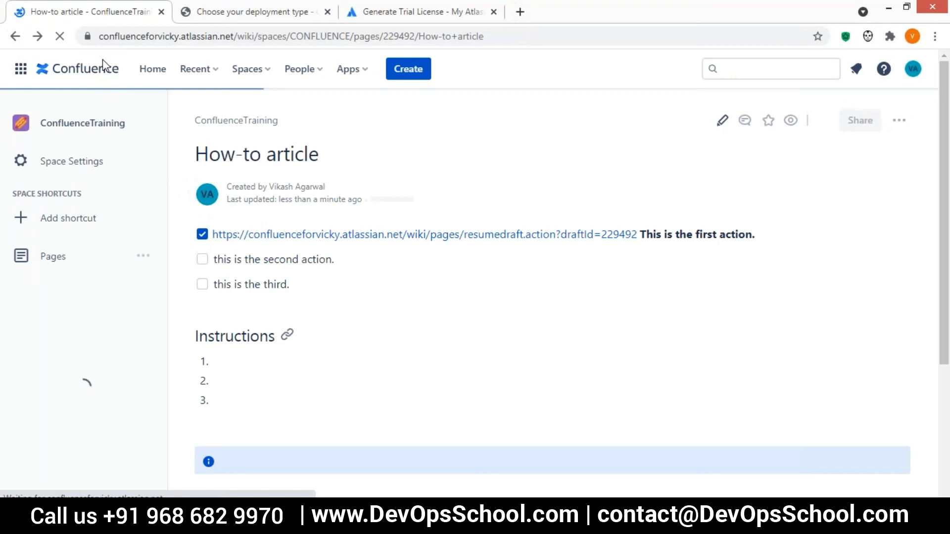
left_click(15, 37)
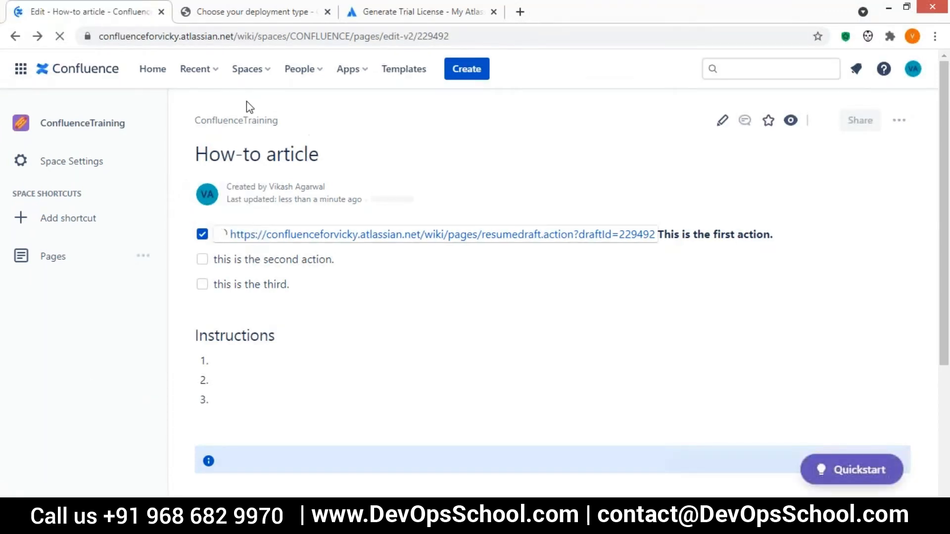
From Home, open the ConfluenceTraining space and its First Page of Training.
left_click(148, 69)
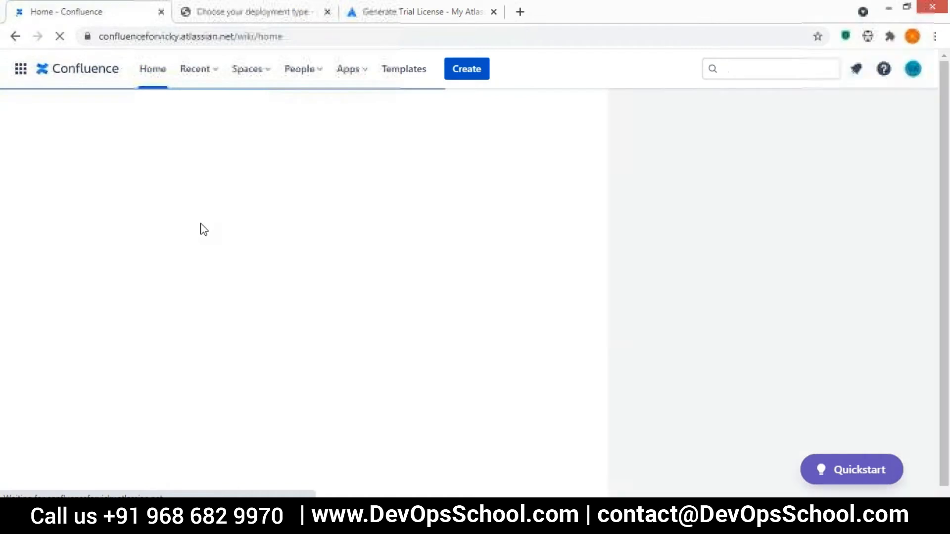
left_click(96, 199)
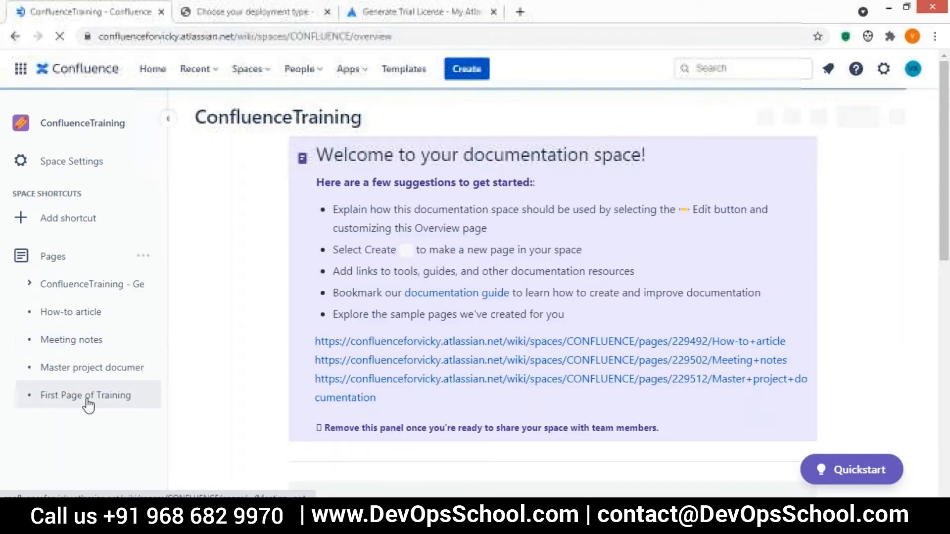
left_click(84, 395)
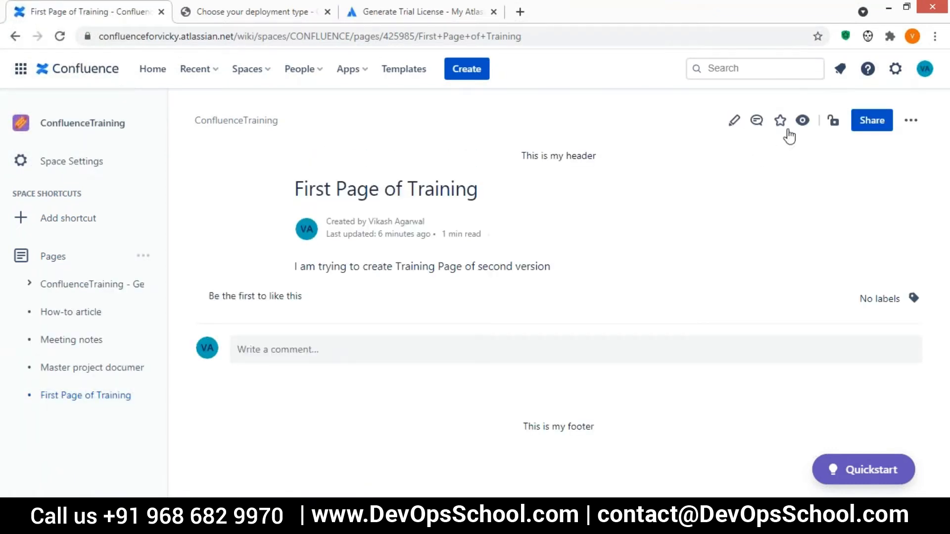
Start editing First Page of Training and dismiss the Files & images dialog without uploading.
left_click(734, 122)
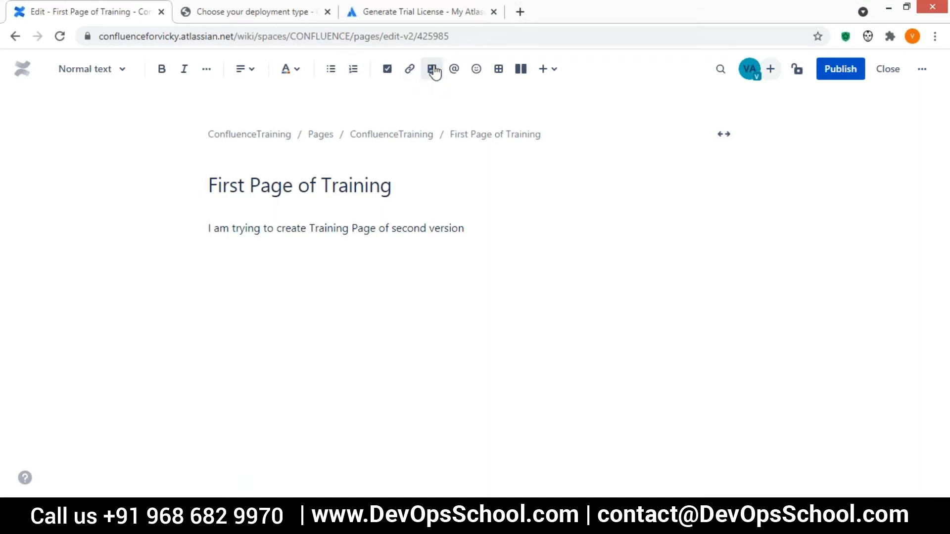
left_click(432, 70)
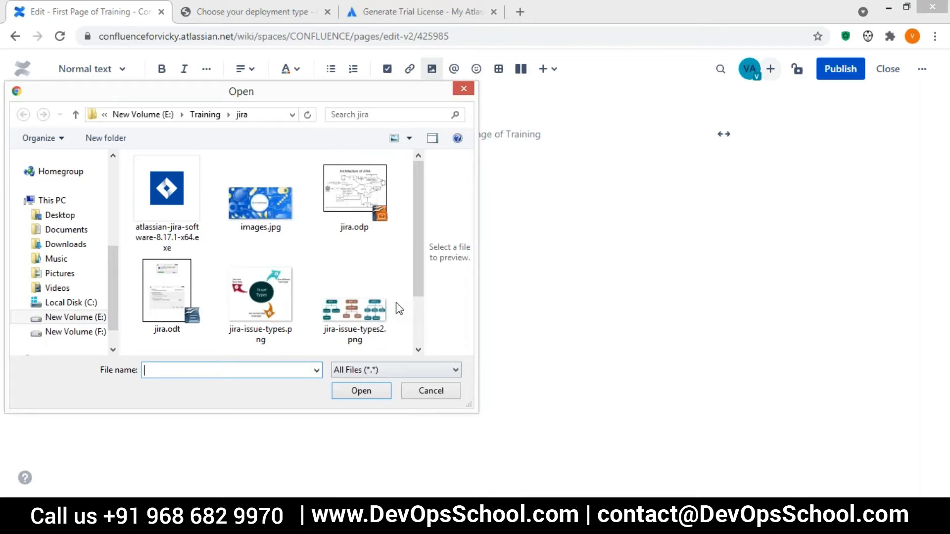
left_click(463, 89)
End the second-version sentence with a period and an @-mention of the suggested team member.
left_click(328, 185)
left_click(420, 183)
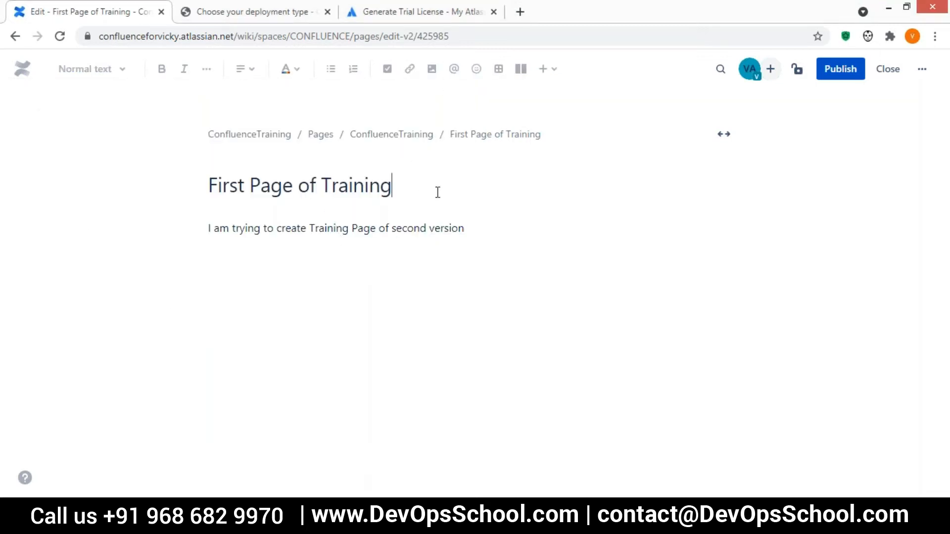
key("Return")
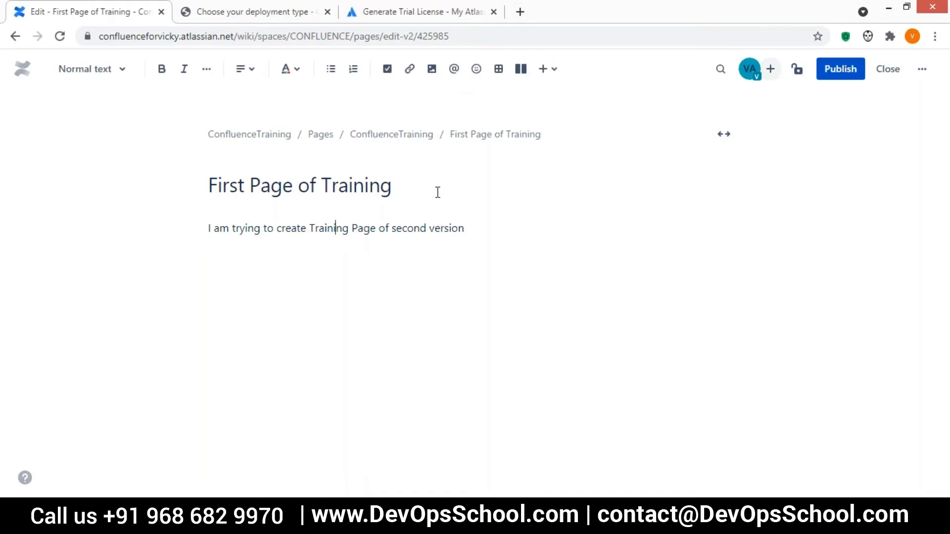
key("Right")
key("Right")
key("Right")
key("Right")
key("Right")
key("Right")
key("Right")
key("Right")
key("Right")
key("Right")
key("Right")
key("Right")
key("Right")
key("Right")
key("Right")
key("Right")
key("Right")
key("Right")
key("Right")
key("Right")
key("Right")
key("Right")
key("Right")
type(".@")
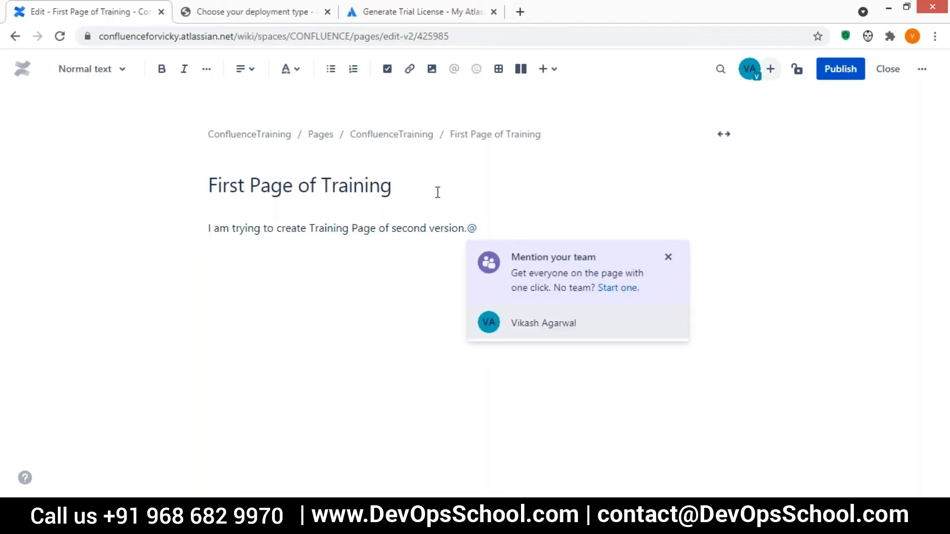
left_click(522, 331)
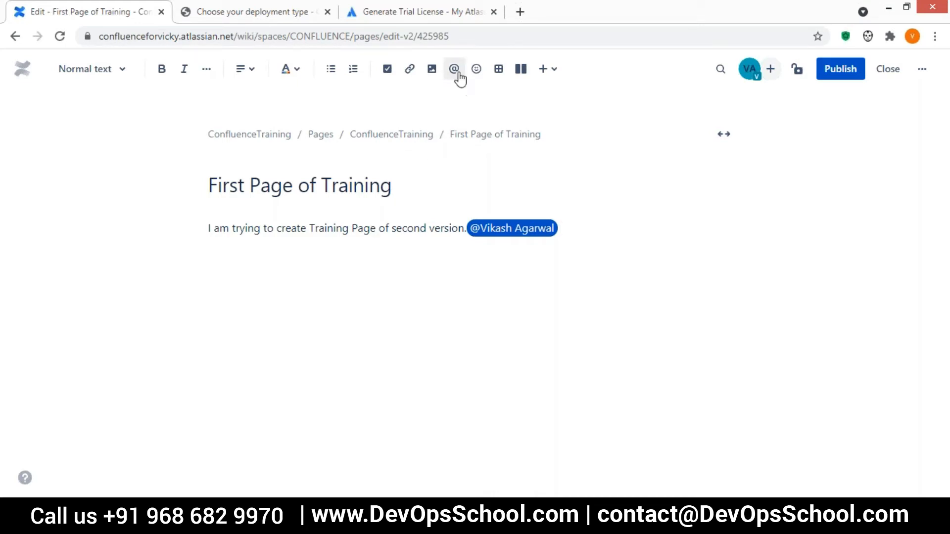
left_click(477, 69)
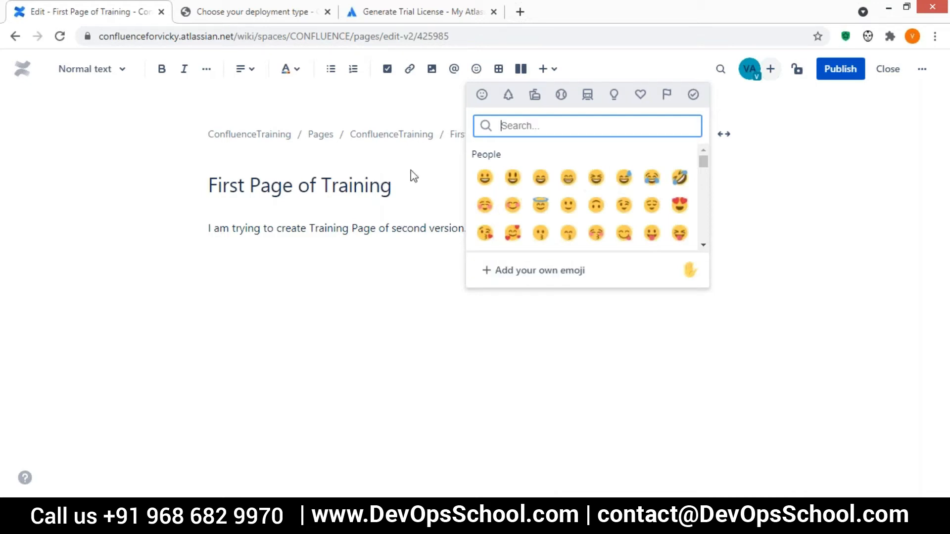
left_click(403, 196)
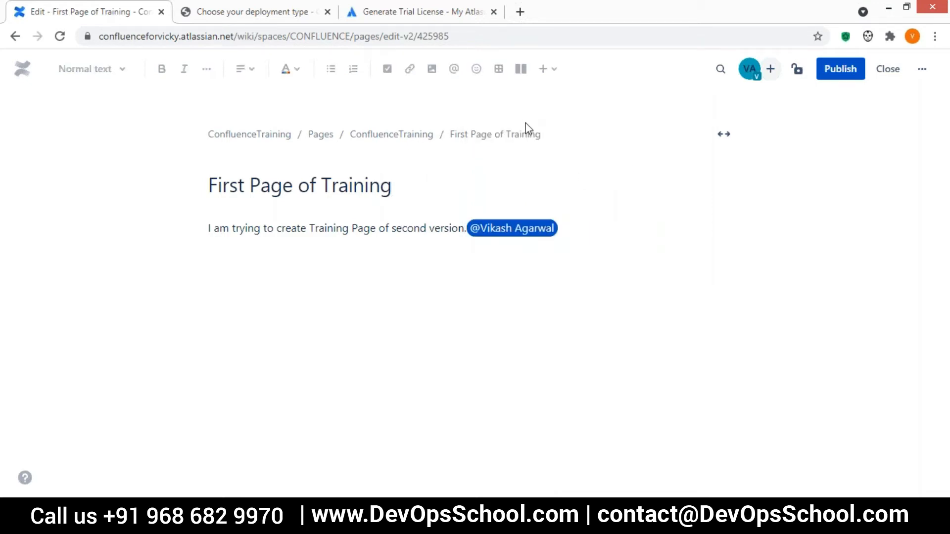
left_click(483, 109)
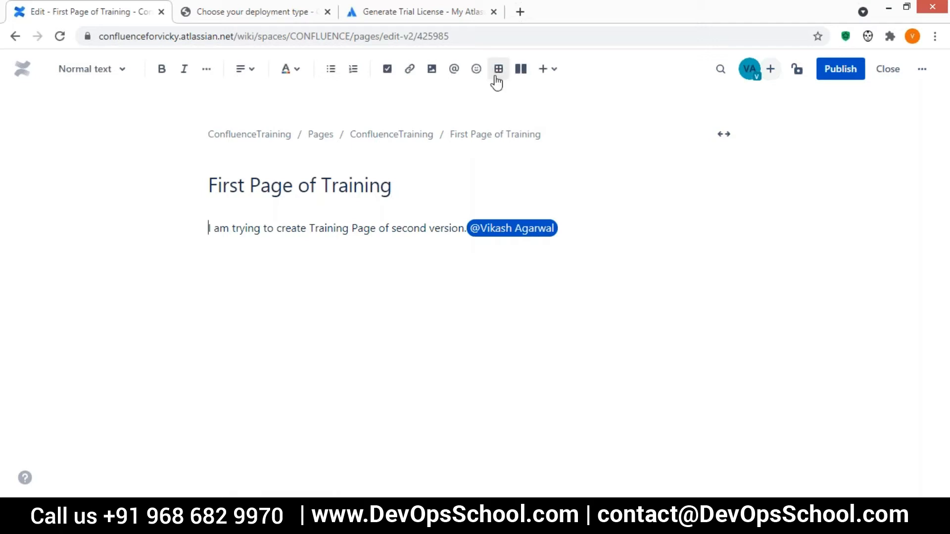
left_click(499, 70)
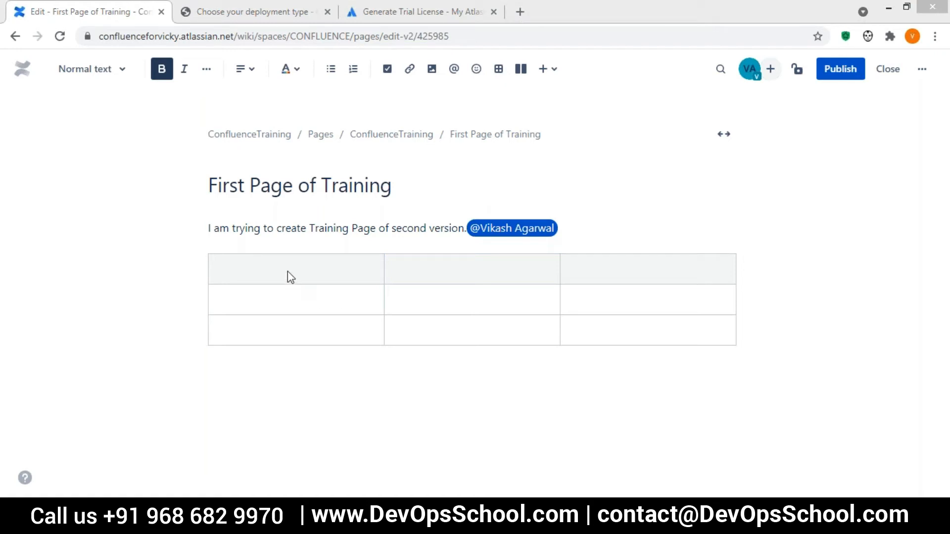
left_click(427, 282)
left_click(244, 278)
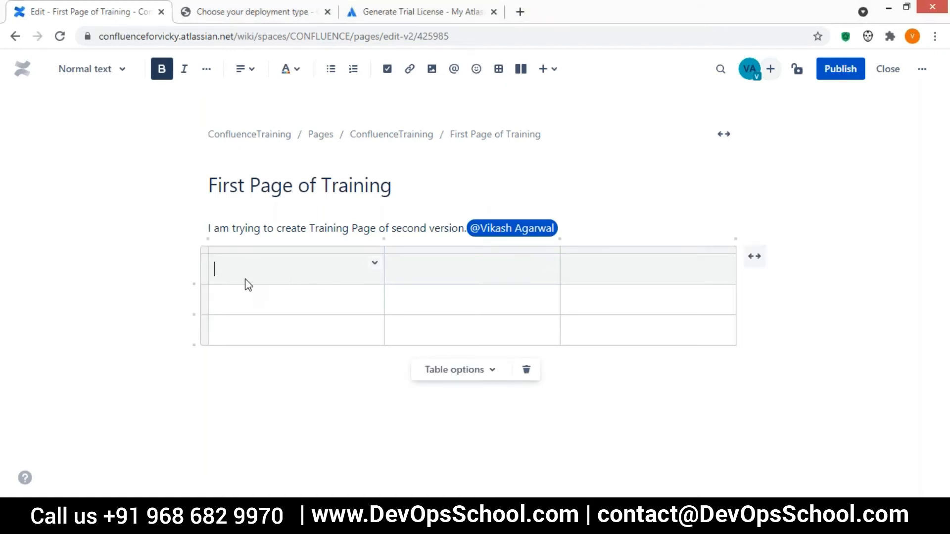
left_click(244, 305)
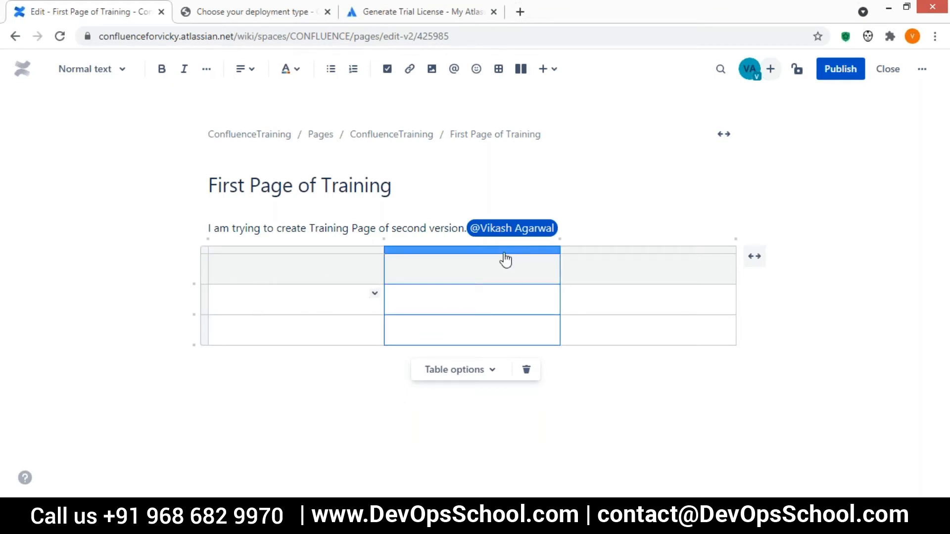
left_click(466, 380)
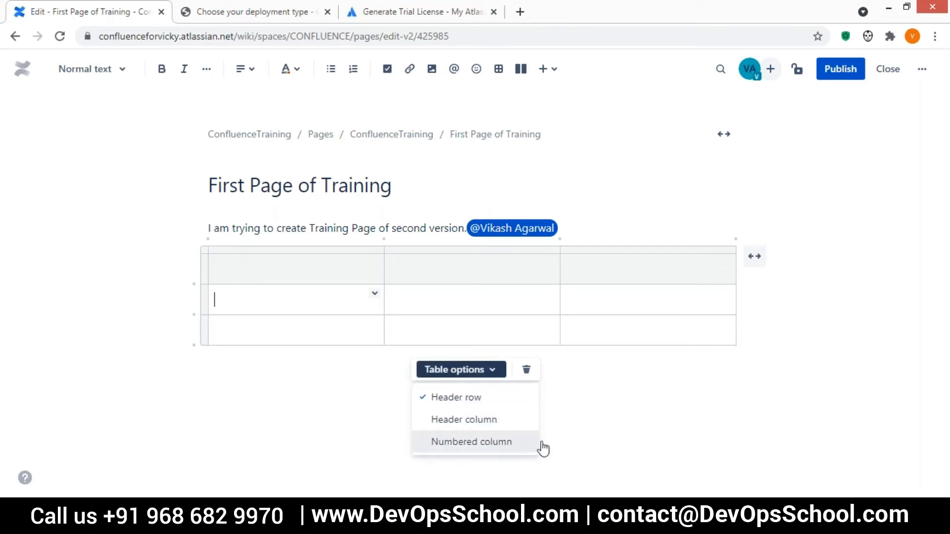
left_click(480, 281)
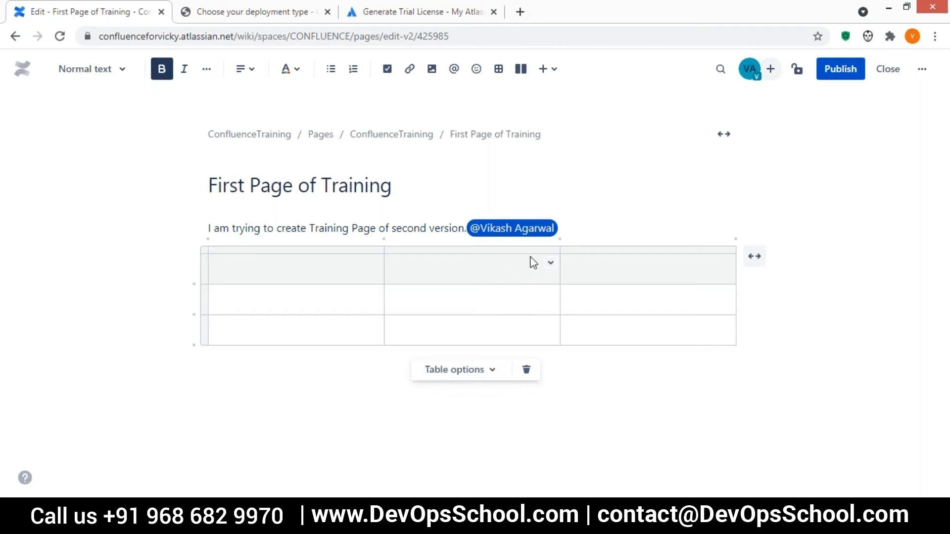
left_click(551, 263)
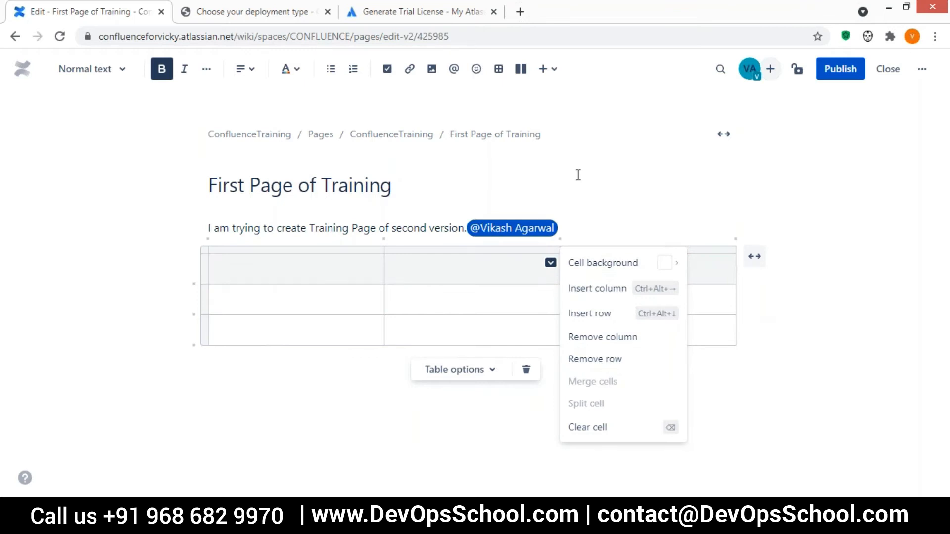
left_click(552, 183)
left_click(508, 109)
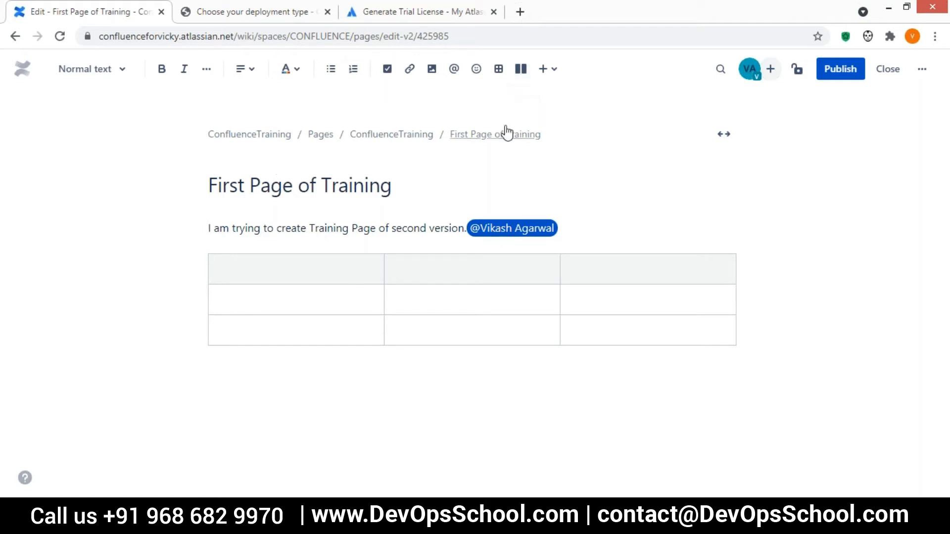
Insert a layout section, preview the three-column and sidebar variants, and settle on two equal columns.
left_click(520, 68)
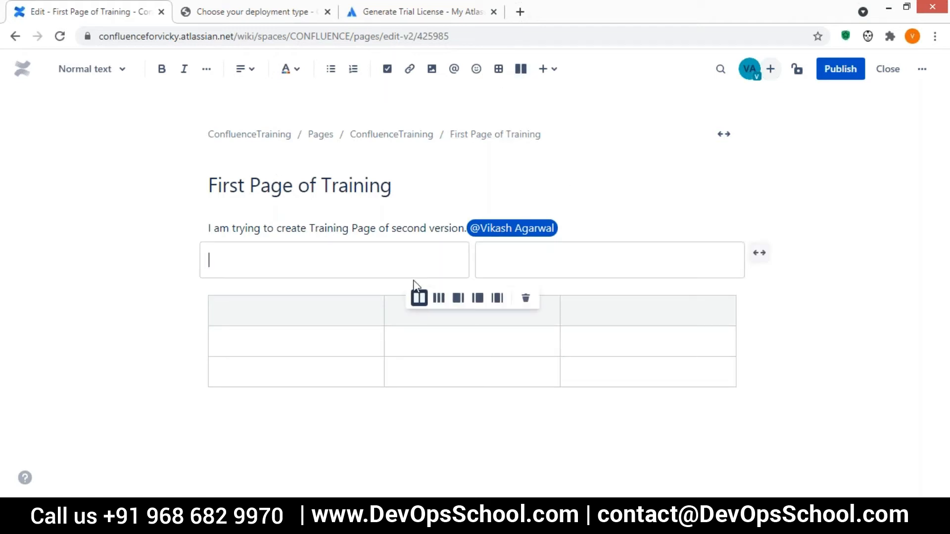
left_click(439, 298)
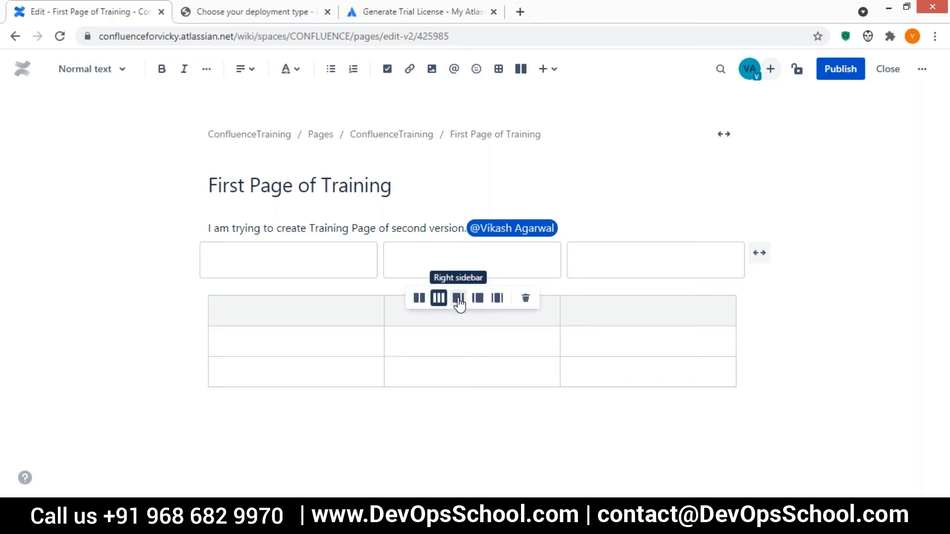
left_click(458, 300)
left_click(478, 299)
left_click(497, 300)
left_click(418, 300)
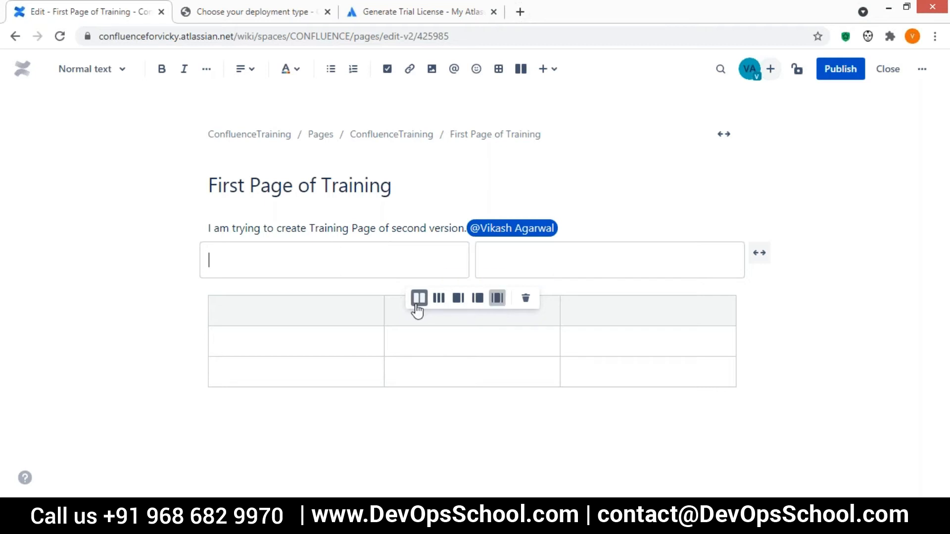
left_click(538, 217)
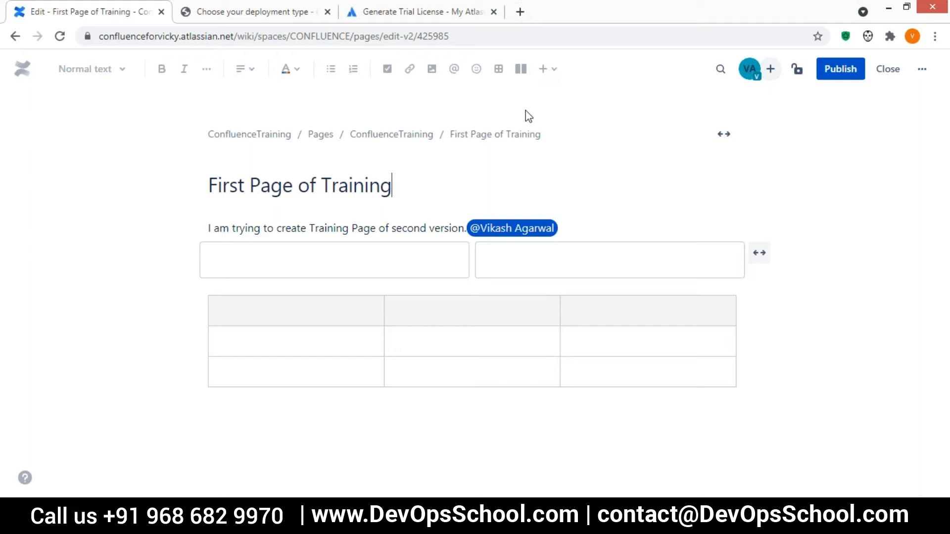
left_click(514, 171)
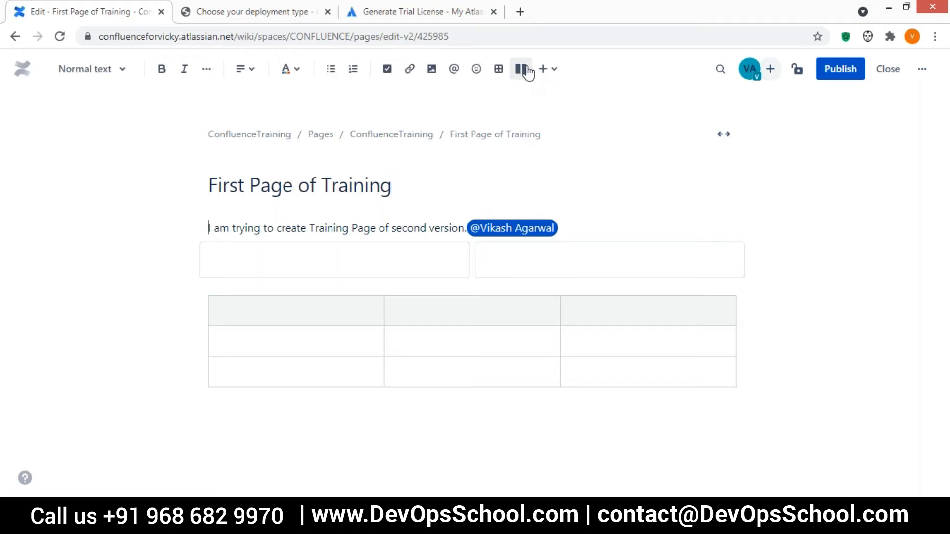
left_click(552, 77)
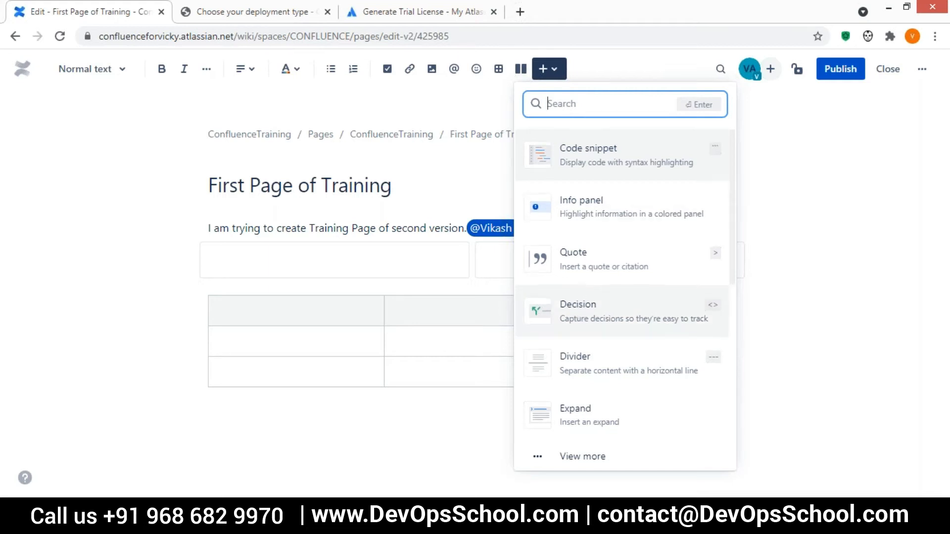
scroll(577, 301, "down", 5)
scroll(584, 237, "down", 1)
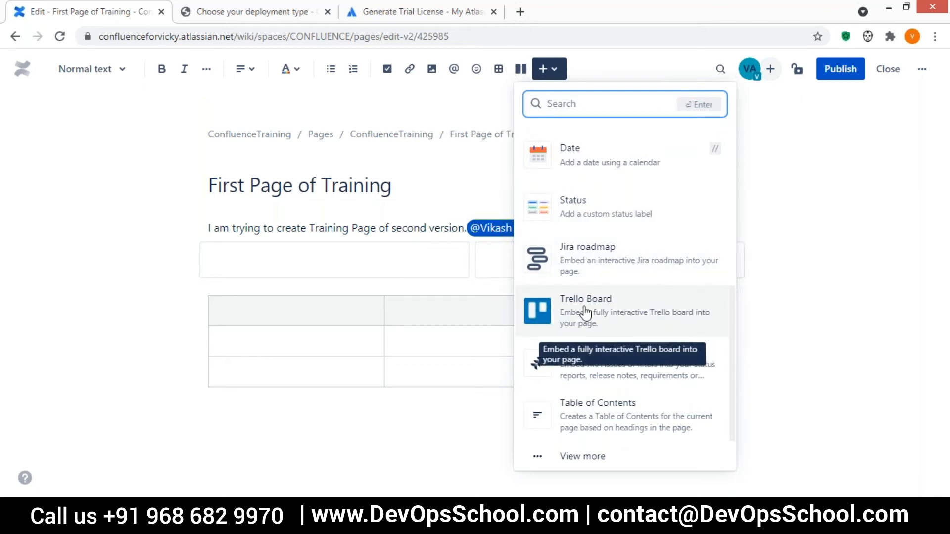
left_click(301, 253)
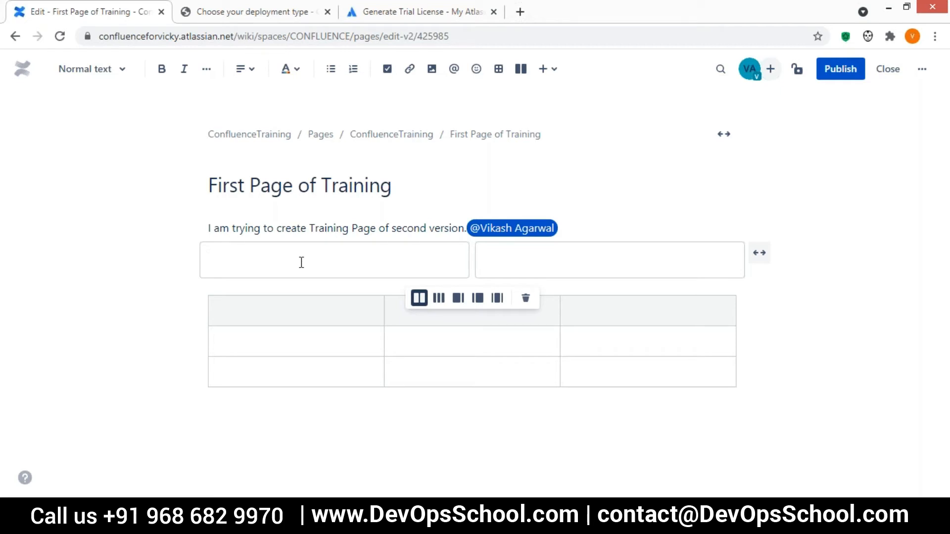
Try the / and {{ shortcuts in the first layout column, clear them, and bring up + Insert.
type("/")
key("BackSpace")
type("{{")
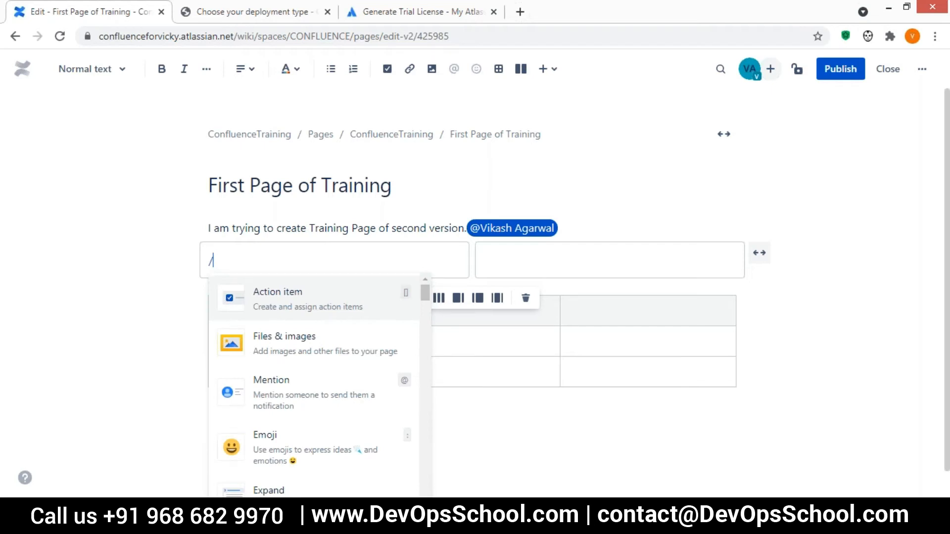
key("BackSpace")
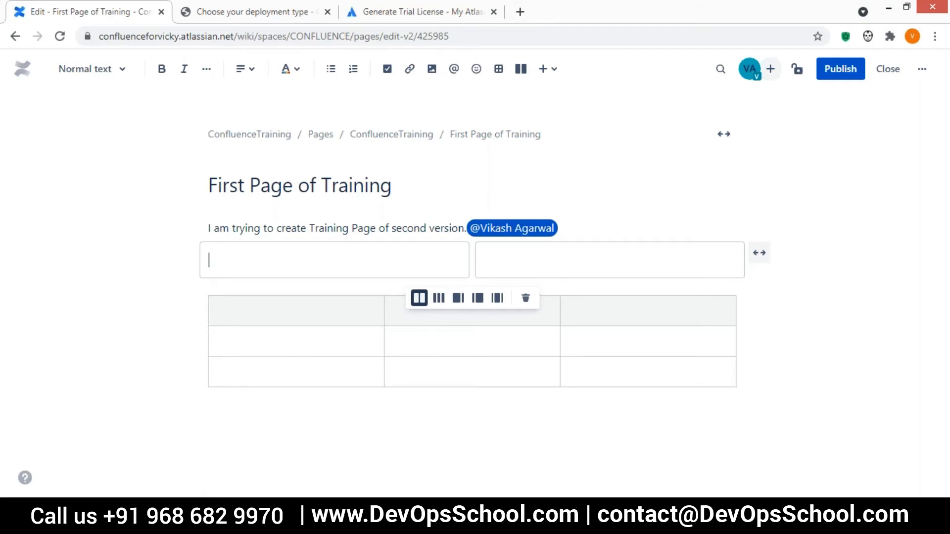
type("/")
key("BackSpace")
left_click(554, 71)
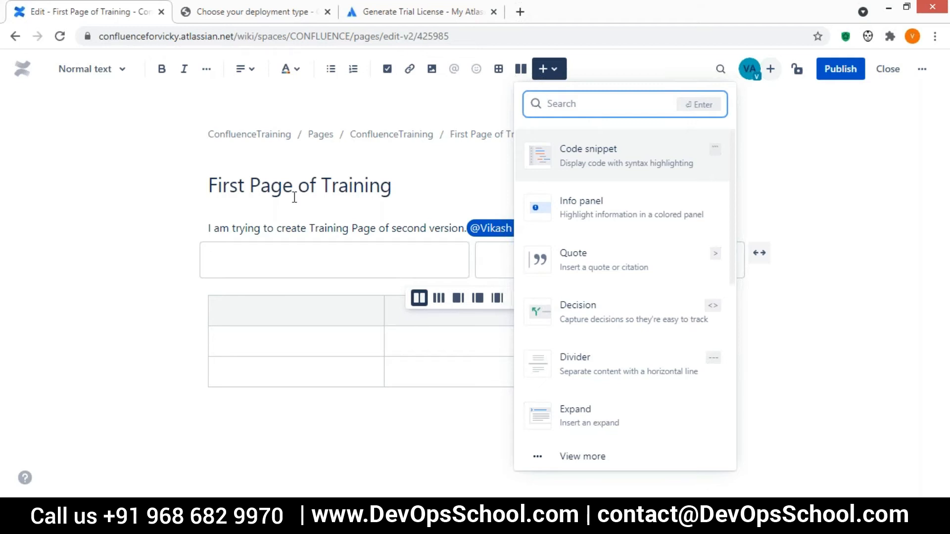
Add a code snippet in the left column with 'import abc' and 'public staic void main(){'.
key("Escape")
left_click(550, 69)
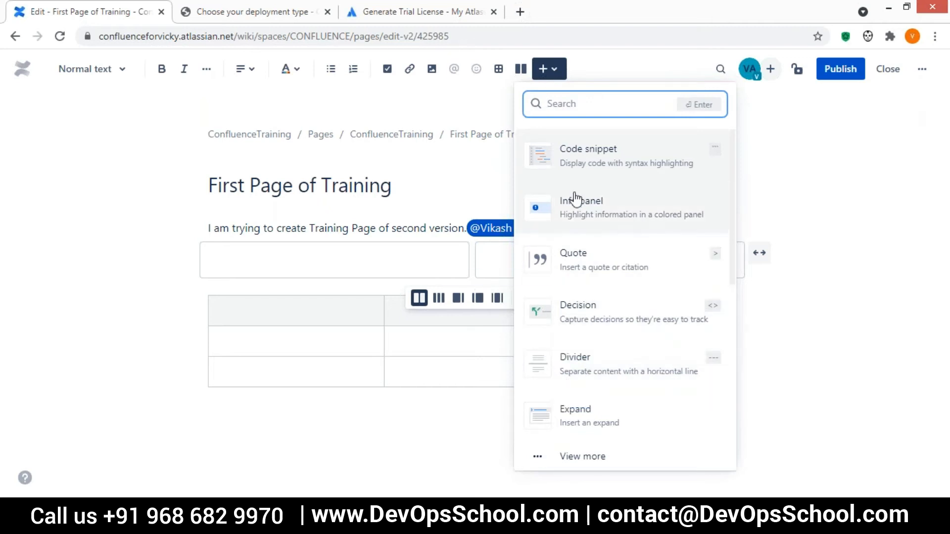
left_click(603, 159)
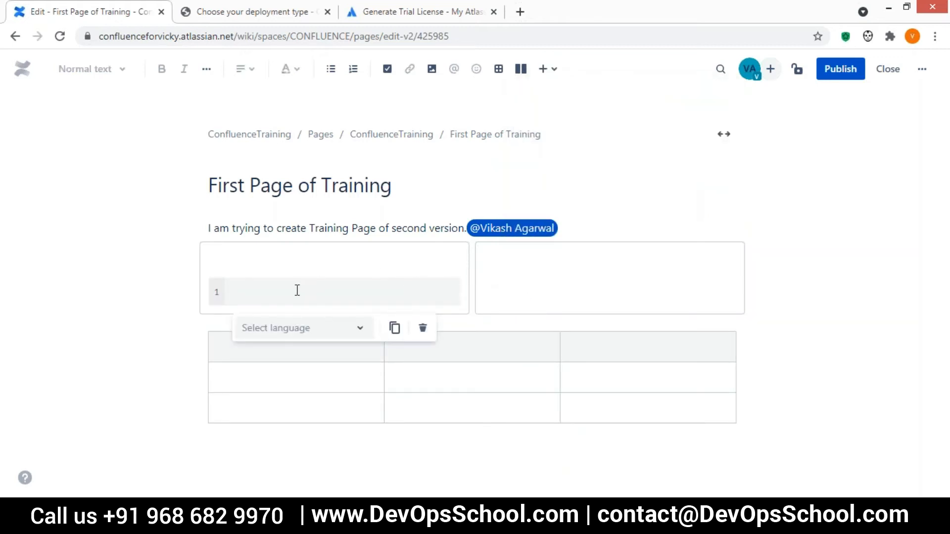
type("import abc")
key("Return")
type("public sta")
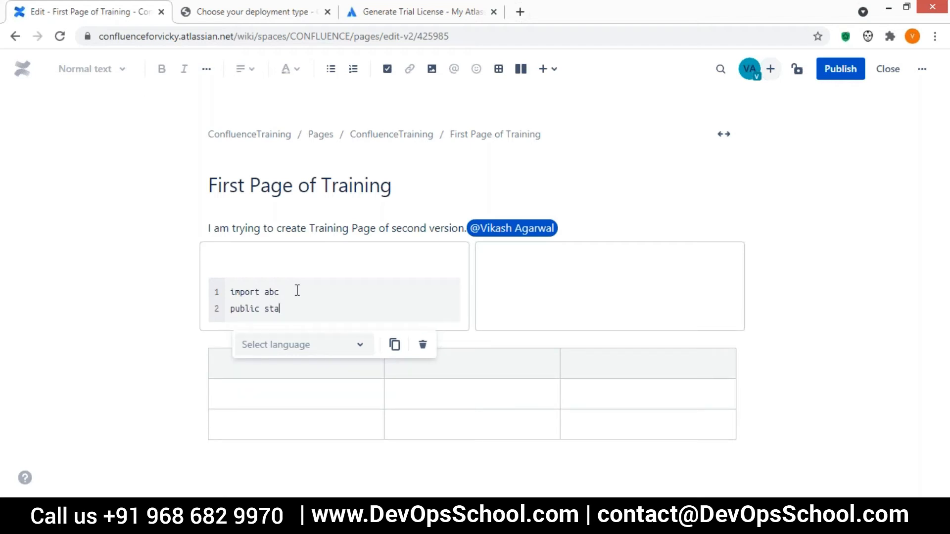
type("ic void main(){")
key("Return")
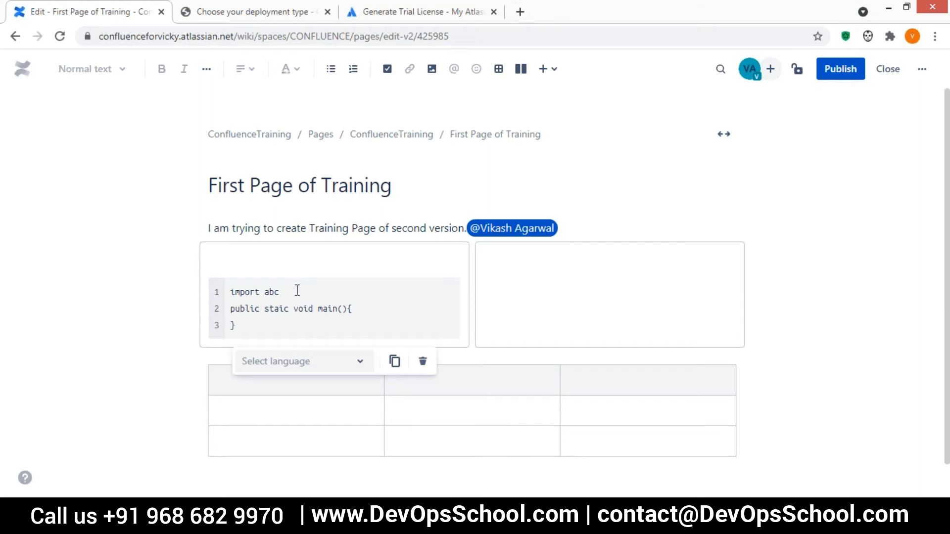
Set the code block's language to Java.
left_click(781, 153)
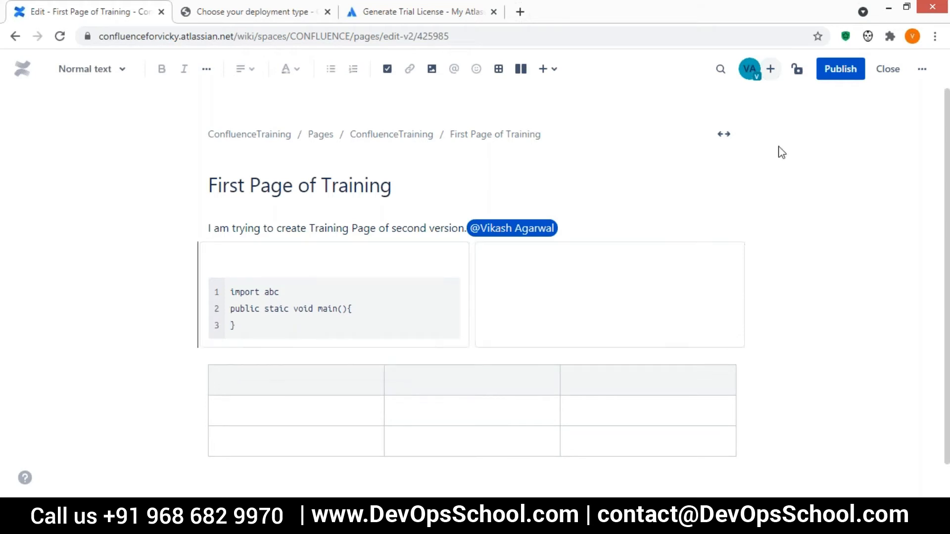
left_click(280, 315)
left_click(351, 361)
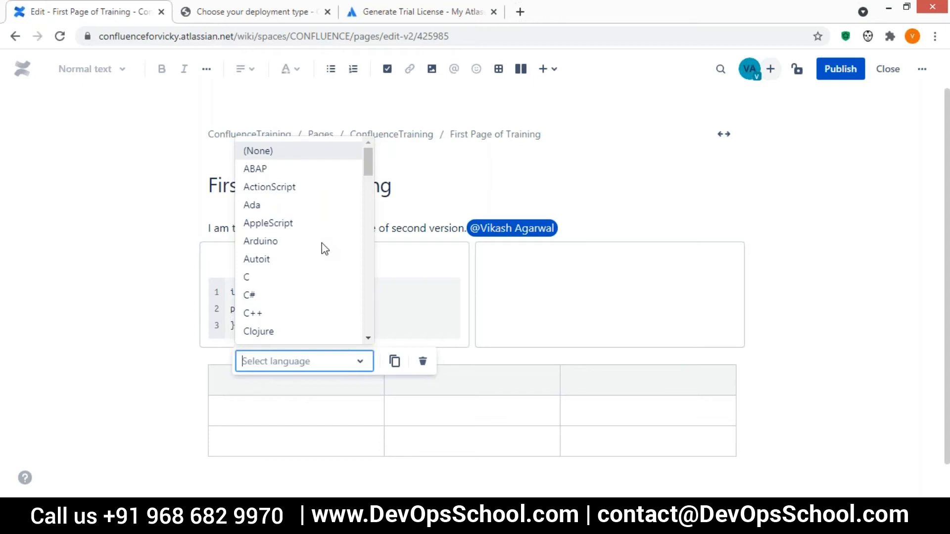
scroll(304, 215, "down", 4)
scroll(306, 219, "down", 1)
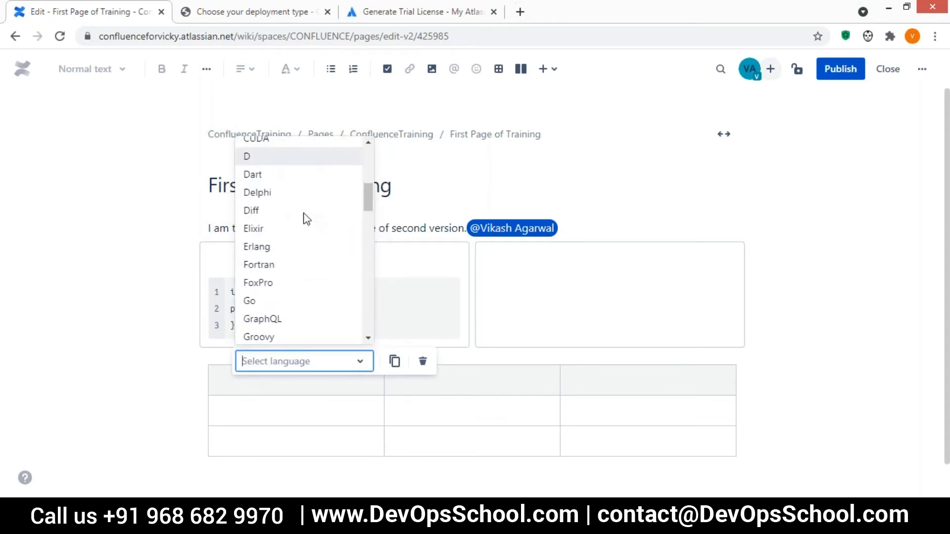
scroll(307, 219, "down", 3)
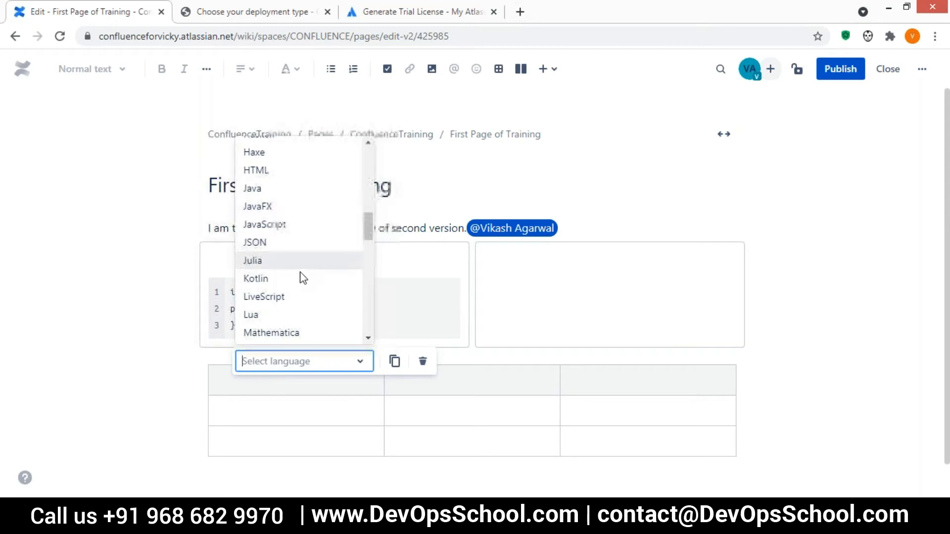
left_click(272, 189)
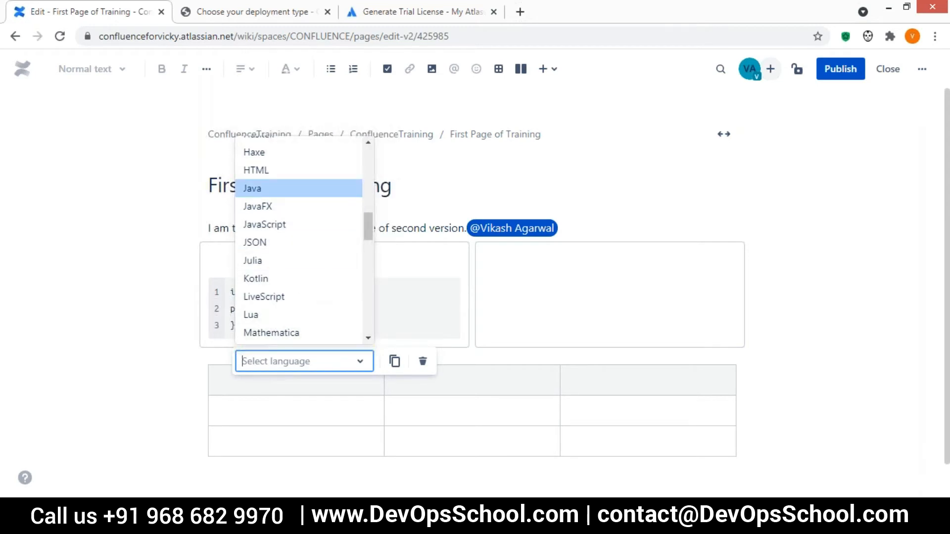
left_click(543, 174)
Publish the page, then reopen it for editing with the caret in the empty right column.
left_click(838, 72)
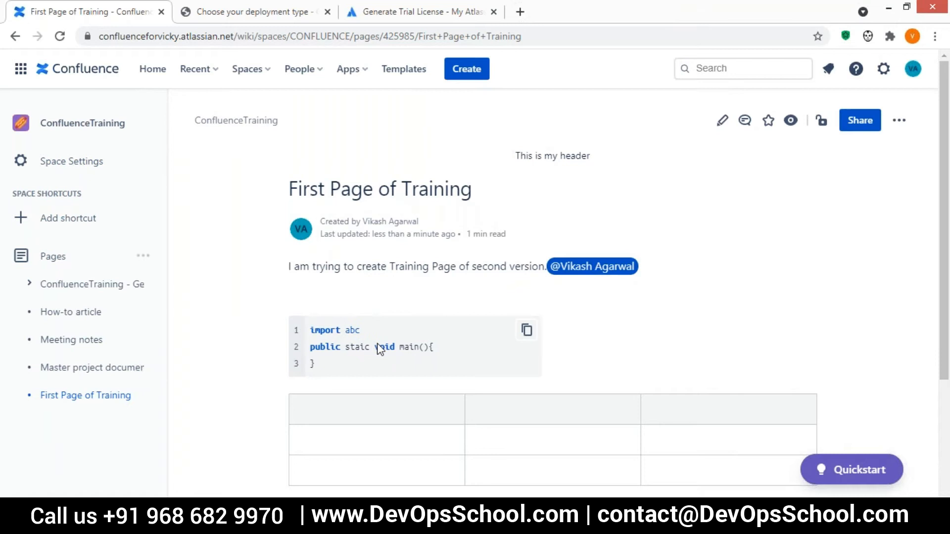
left_click_drag(325, 371, 306, 327)
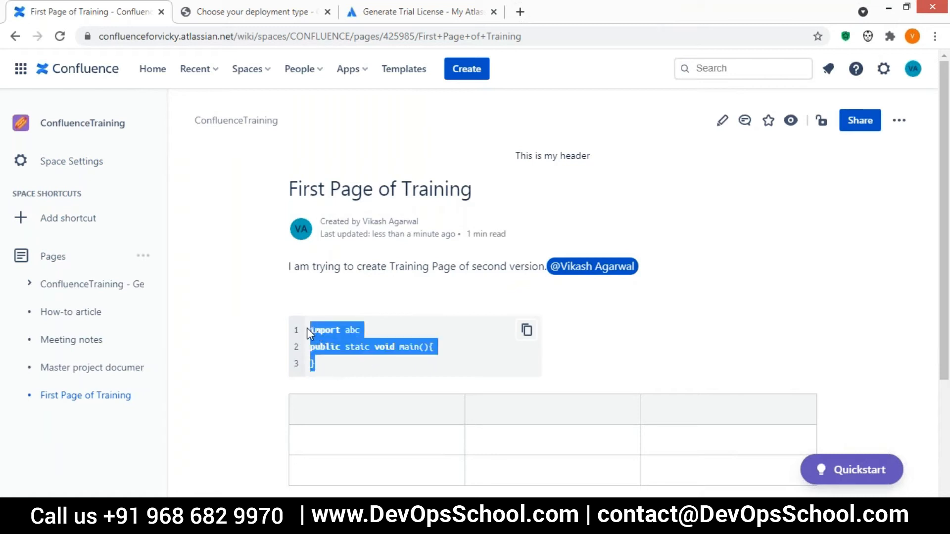
left_click(722, 122)
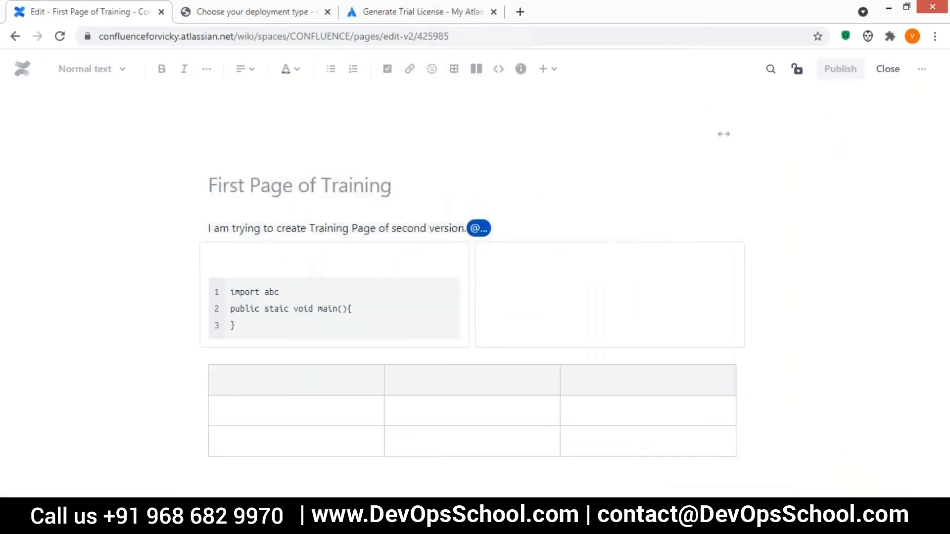
left_click(499, 255)
Try inserting an action item in the right column, then remove it.
type("/")
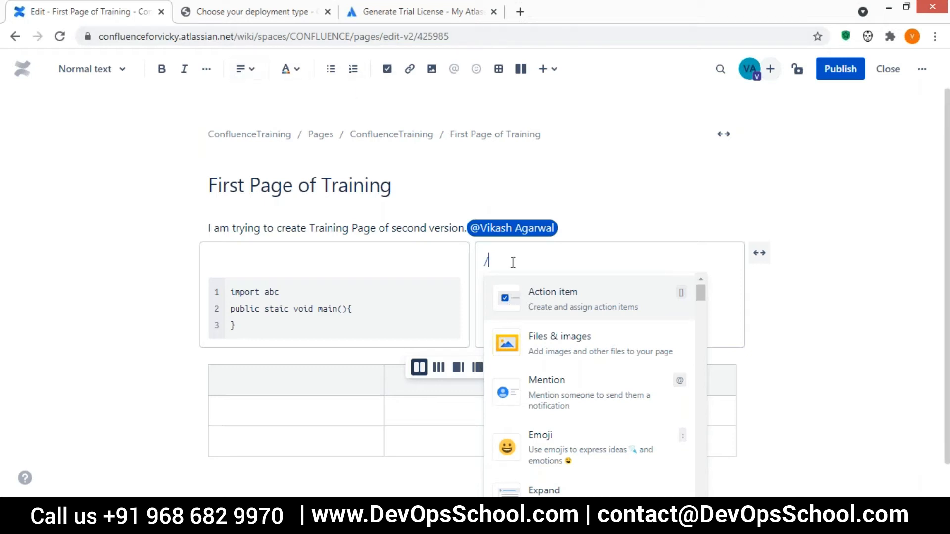
type("ac")
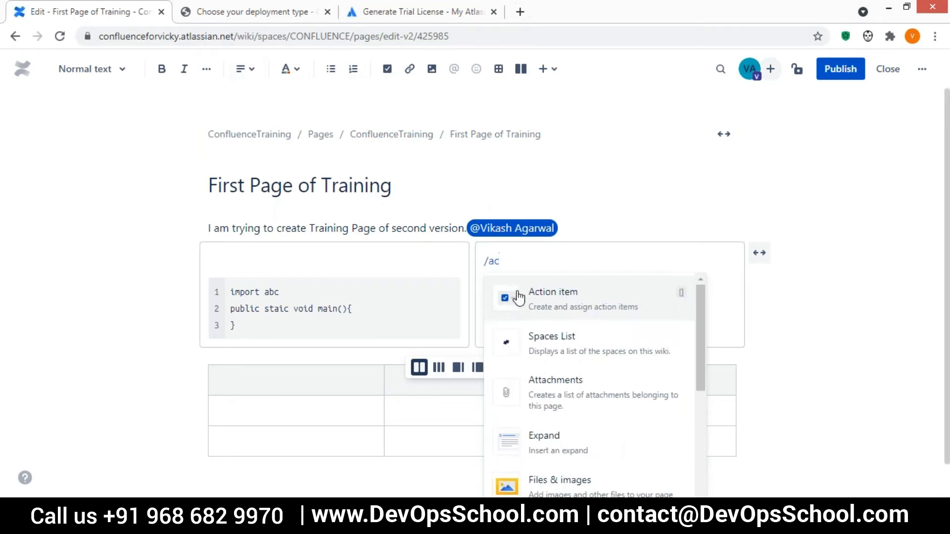
left_click(569, 319)
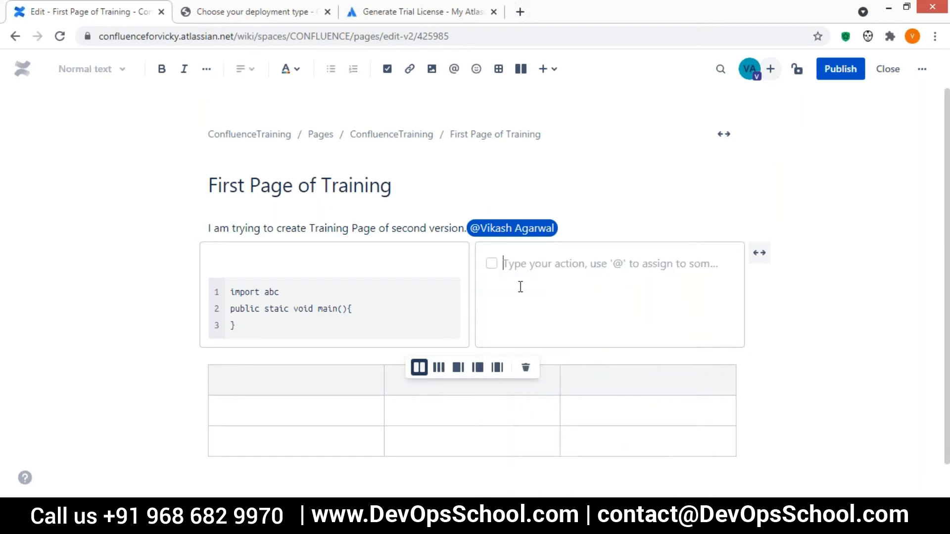
key("BackSpace")
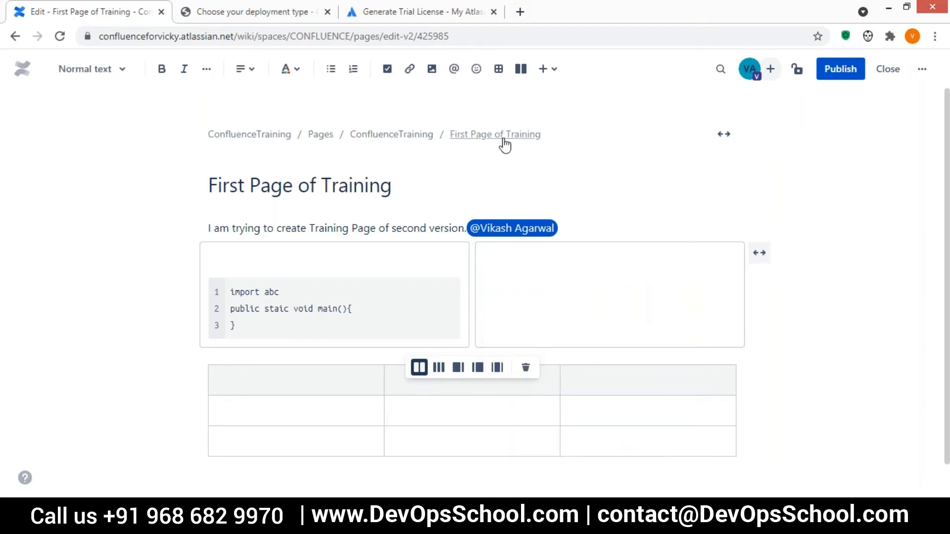
Add a red status label reading 'ITS NOT DONE' in the right column.
type("/")
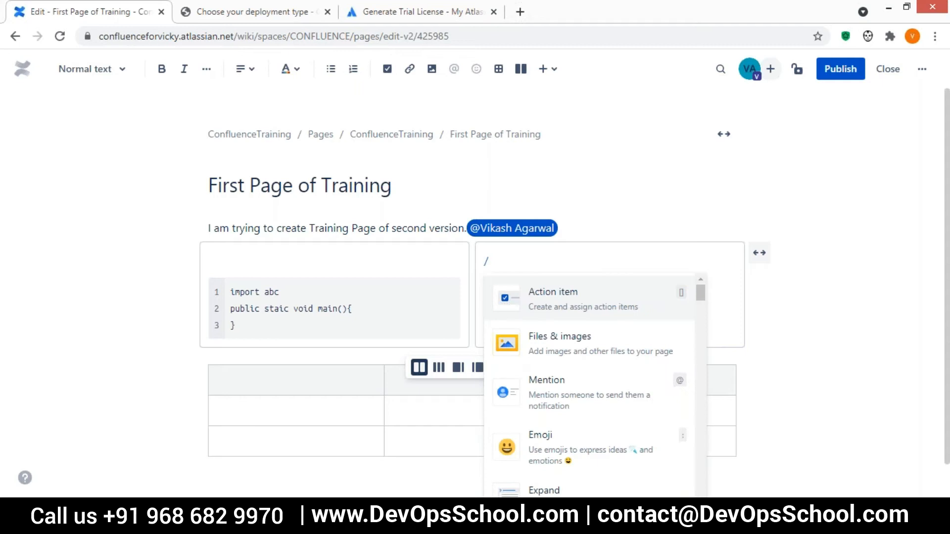
type("sta")
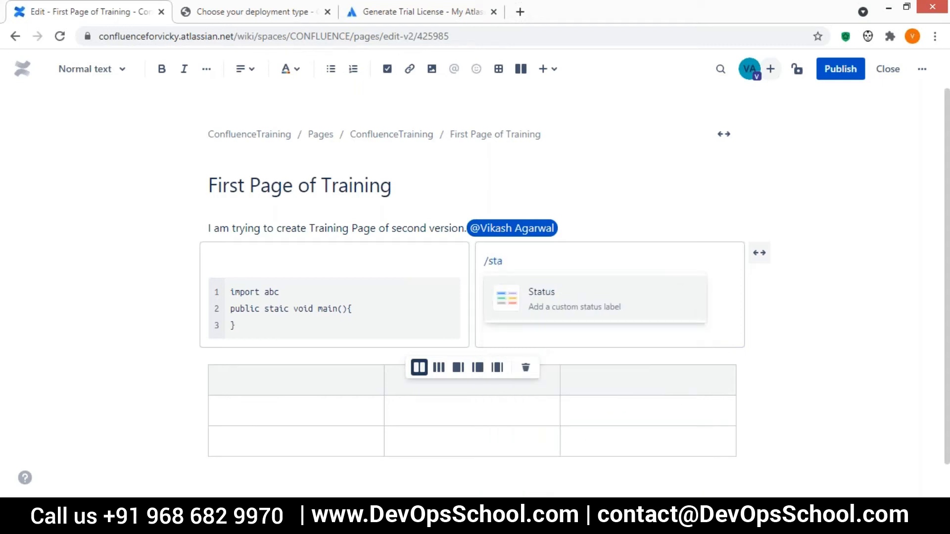
key("Return")
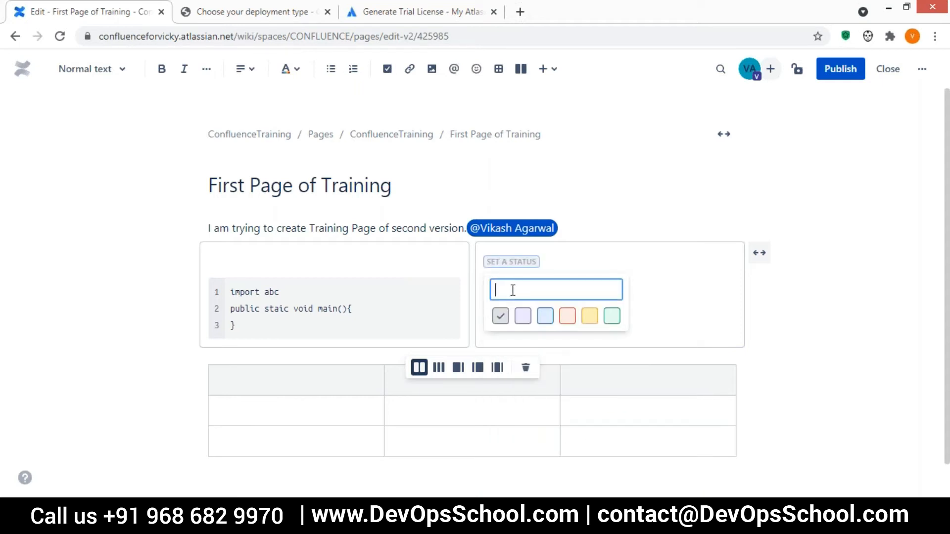
left_click(566, 322)
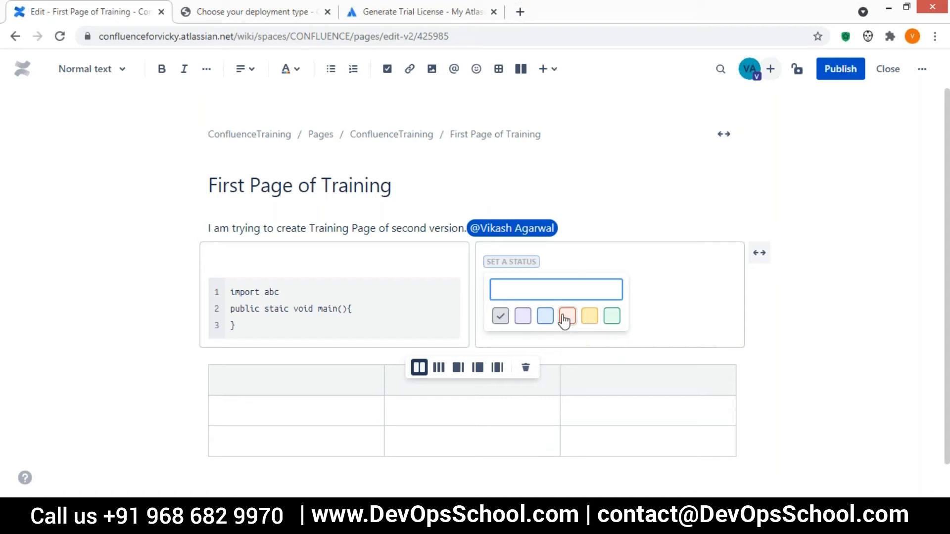
left_click(512, 297)
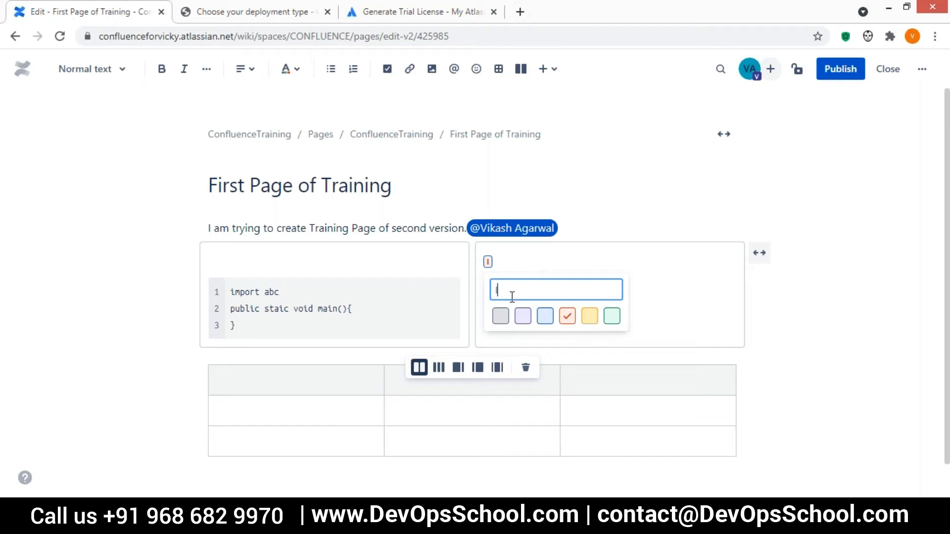
type("ITS NOT DONE")
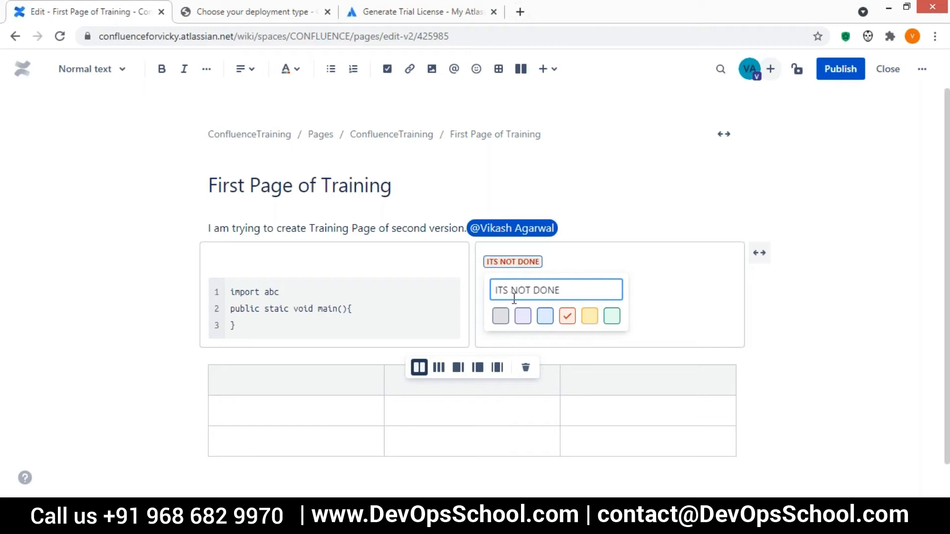
left_click(565, 332)
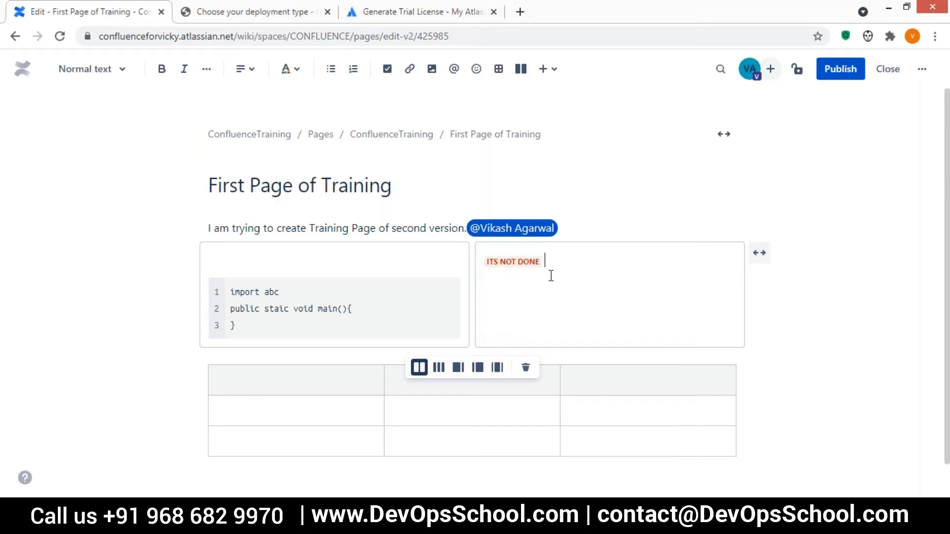
left_click(556, 75)
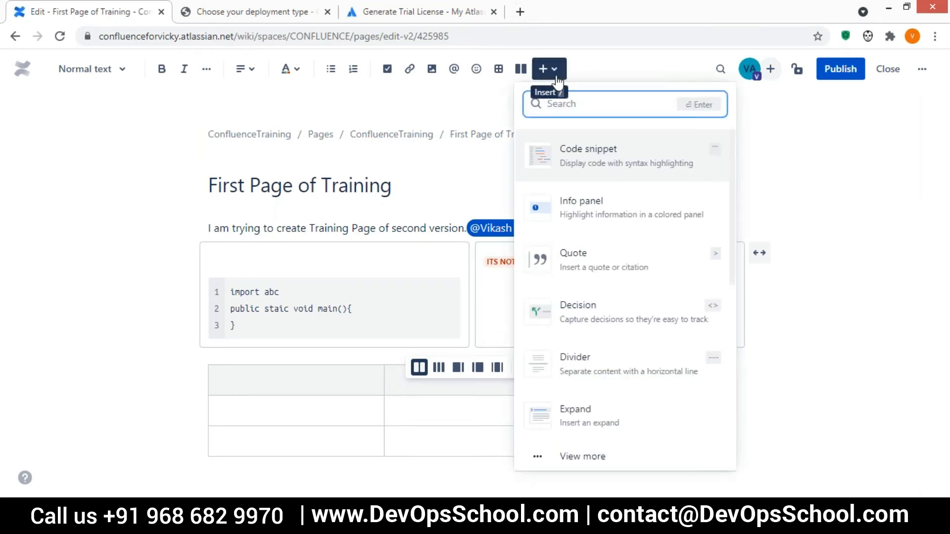
Insert a Widget Connector macro on a new line below the status label.
left_click(553, 263)
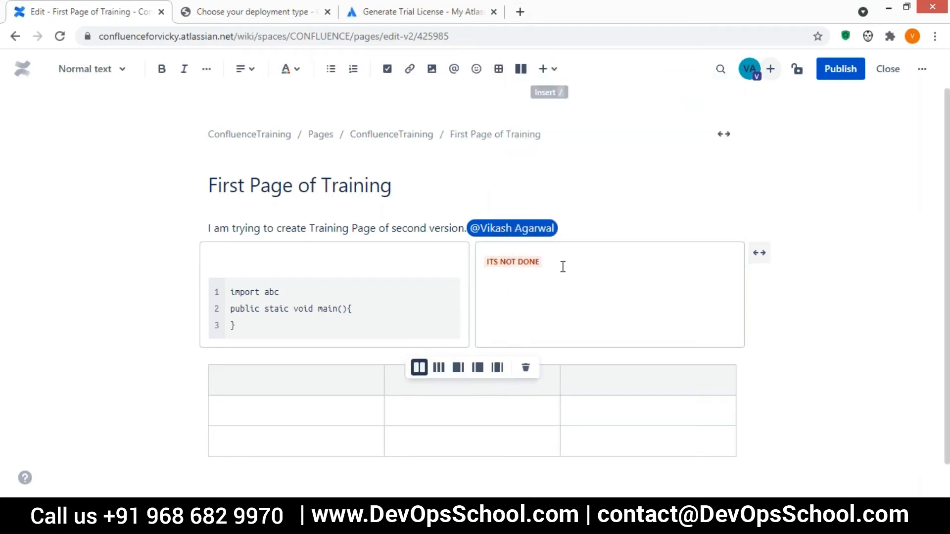
key("Return")
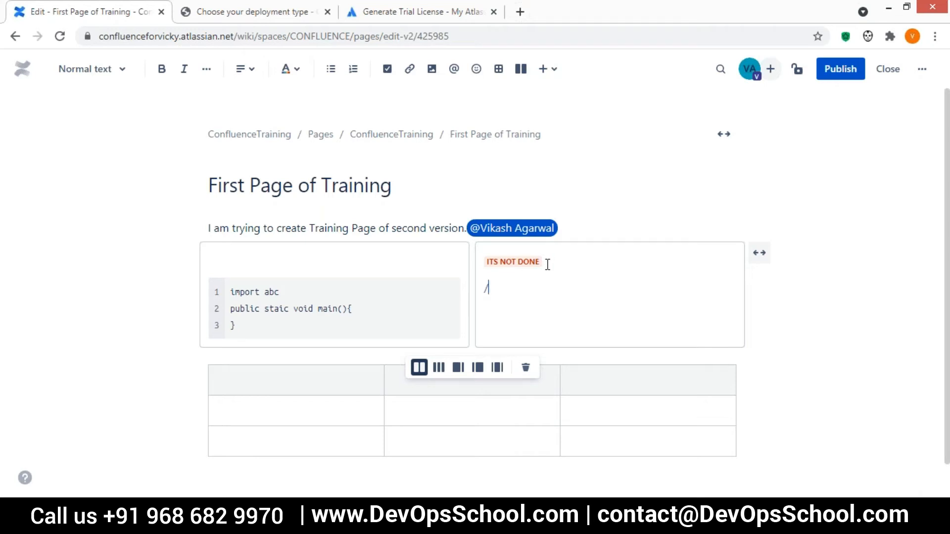
type("/")
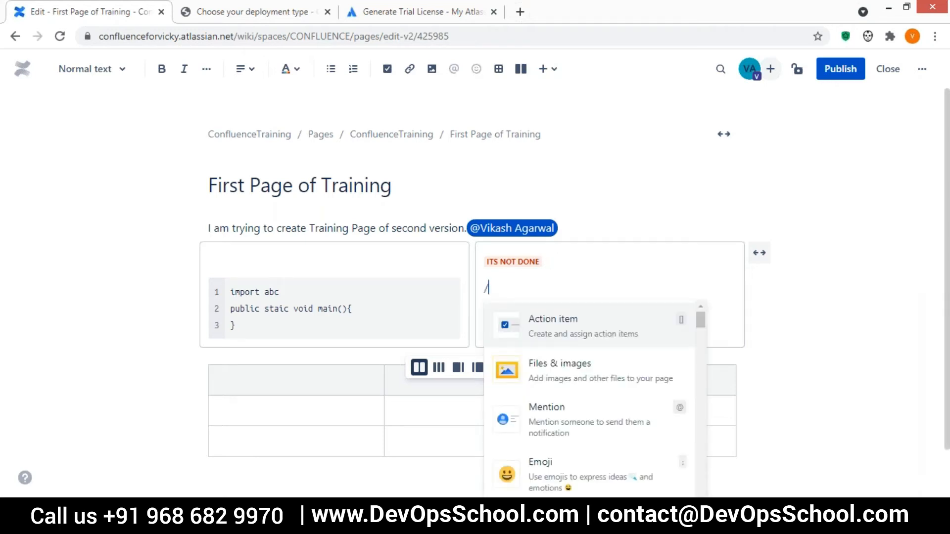
type("wid")
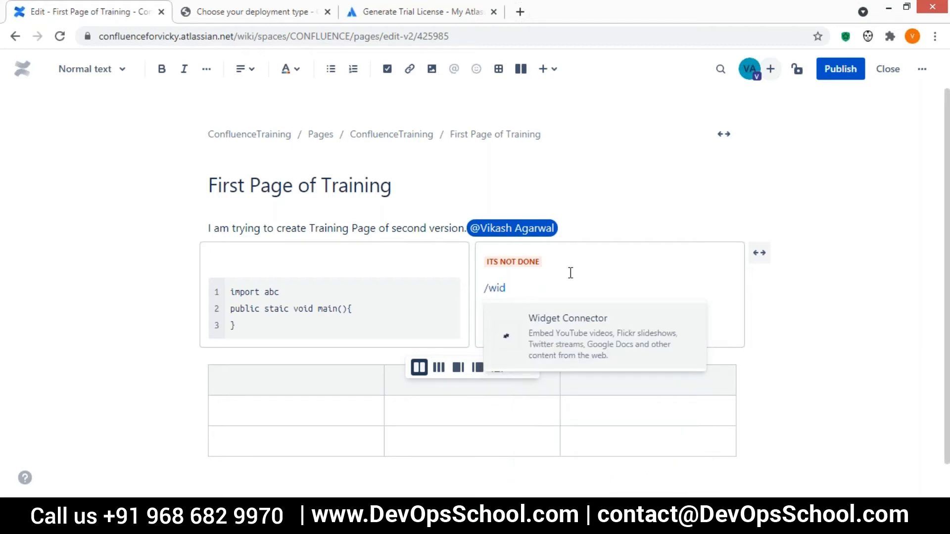
left_click(564, 330)
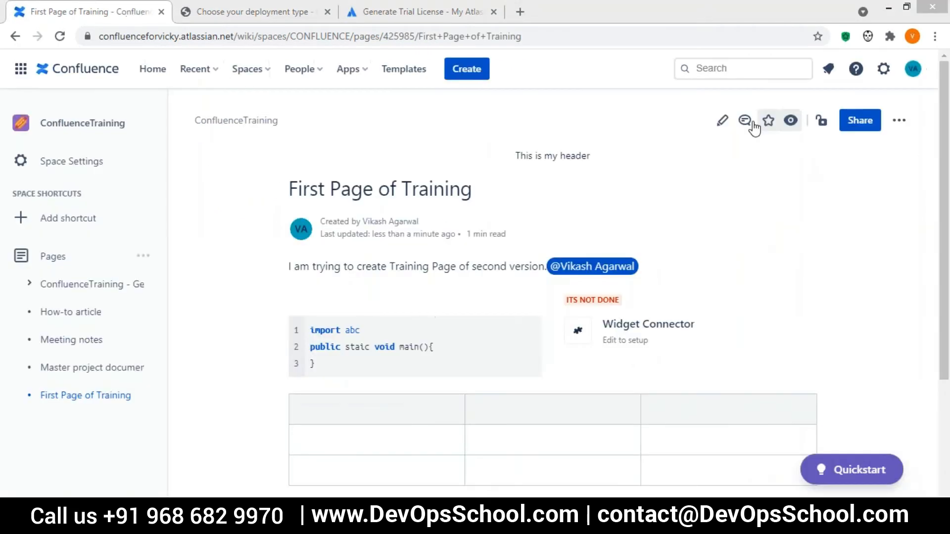
Return to editing and open the Widget Connector's settings at the pixel width field.
left_click(721, 121)
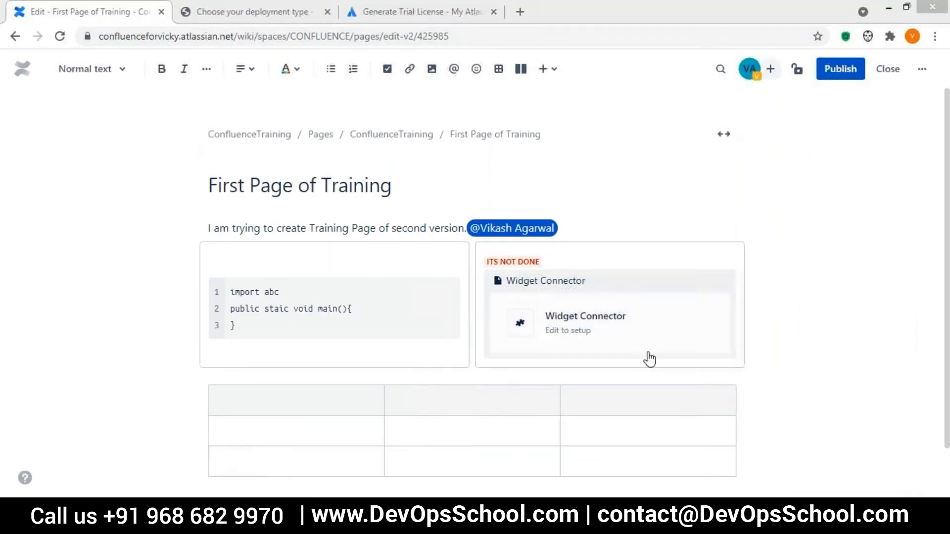
left_click(521, 333)
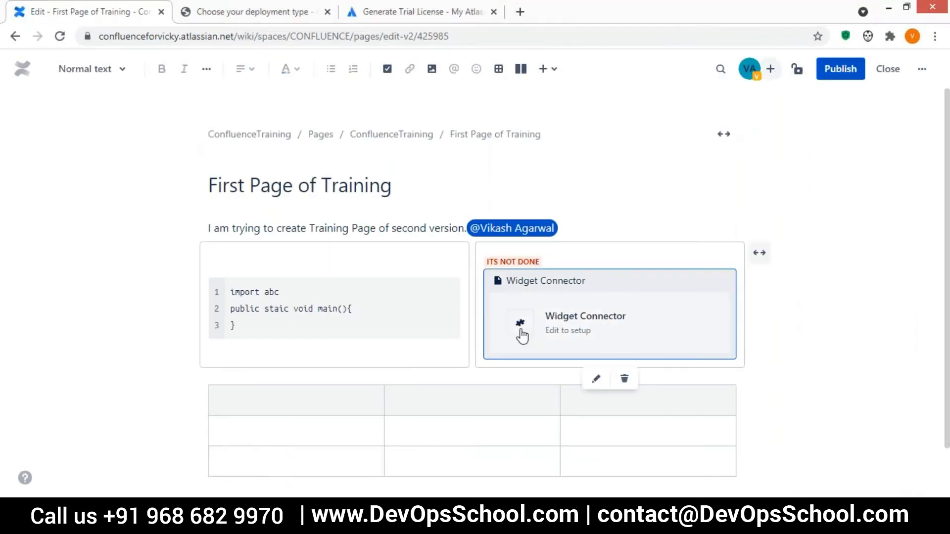
left_click(597, 379)
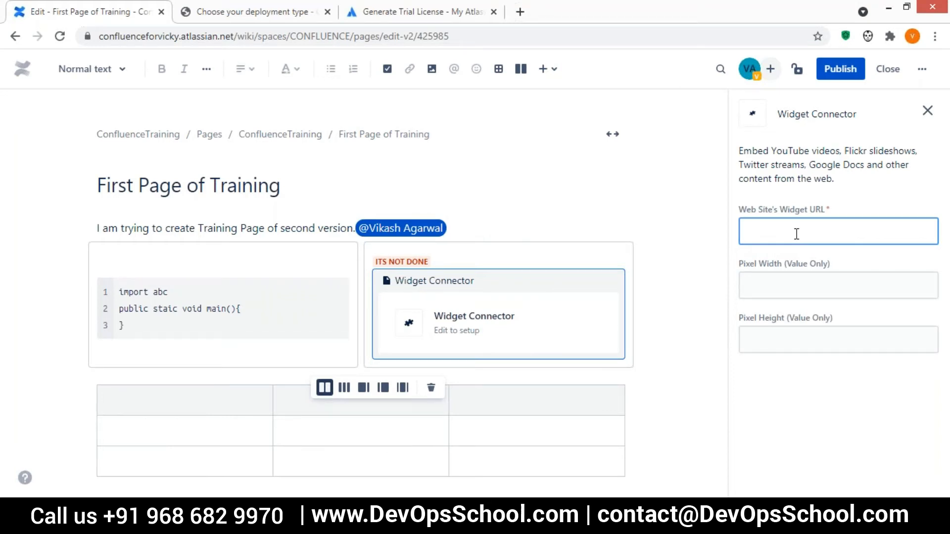
left_click(780, 289)
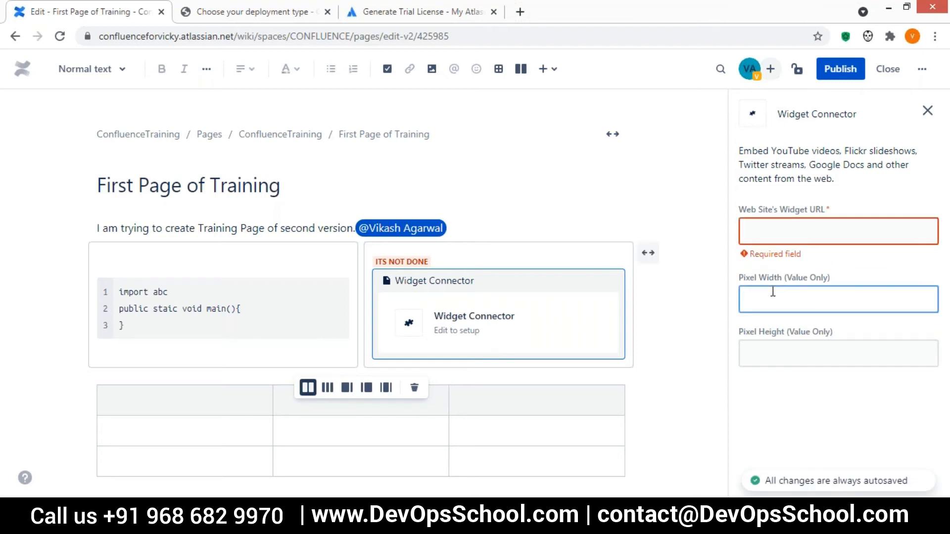
Open YouTube in a new tab, play 'Sachin Tendulkar 154 Not Out' and copy its URL.
left_click(777, 352)
key("ctrl+t")
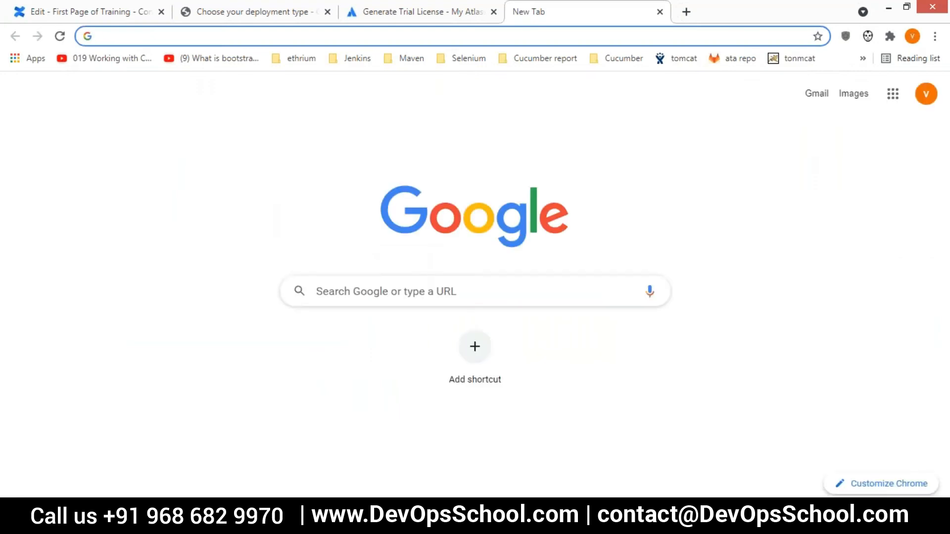
type("you")
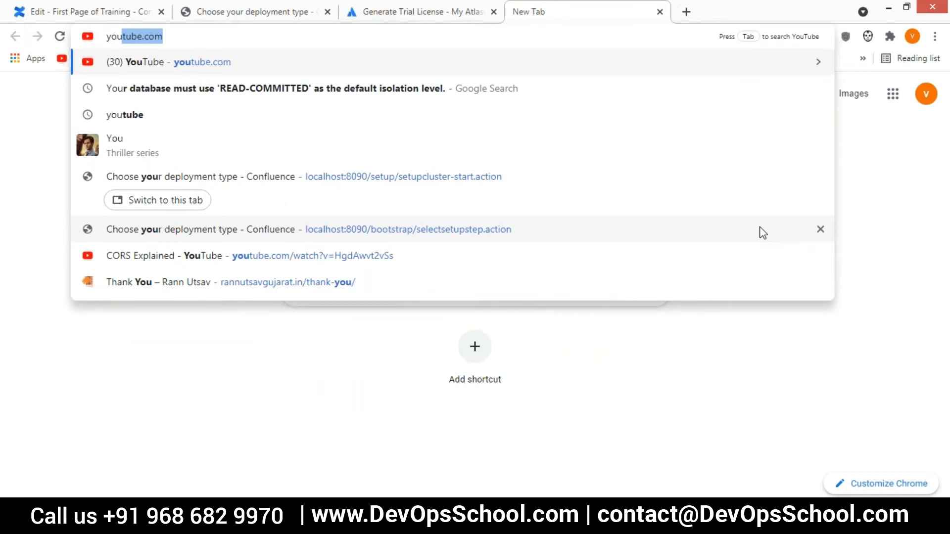
key("Return")
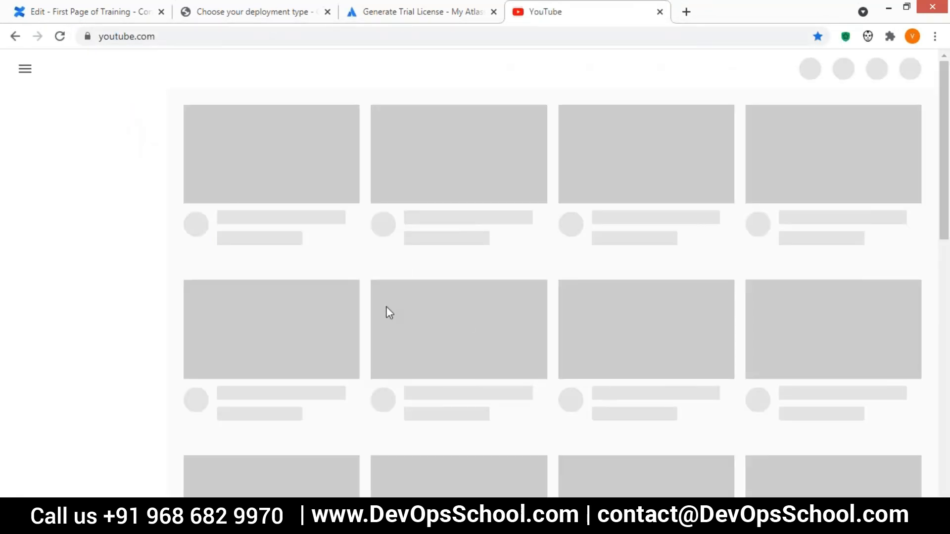
scroll(386, 307, "down", 6)
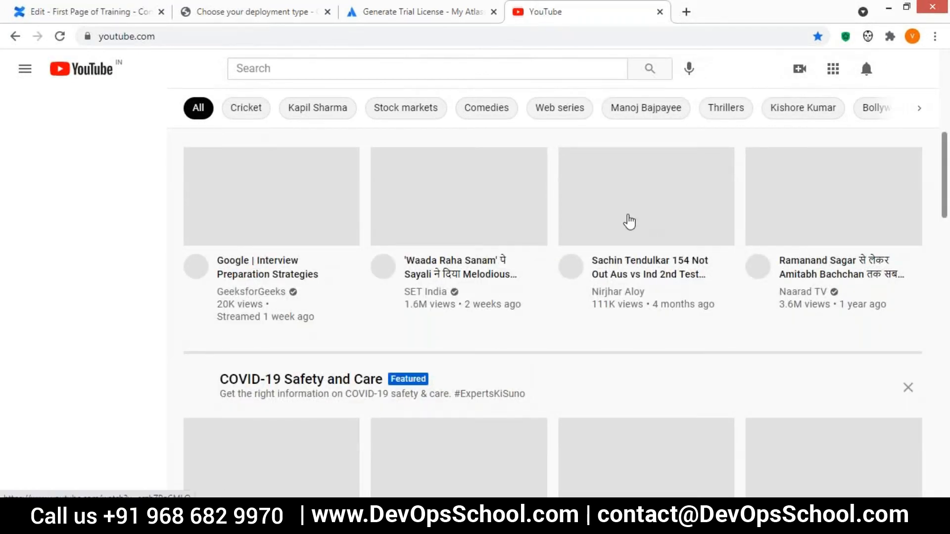
left_click(630, 222)
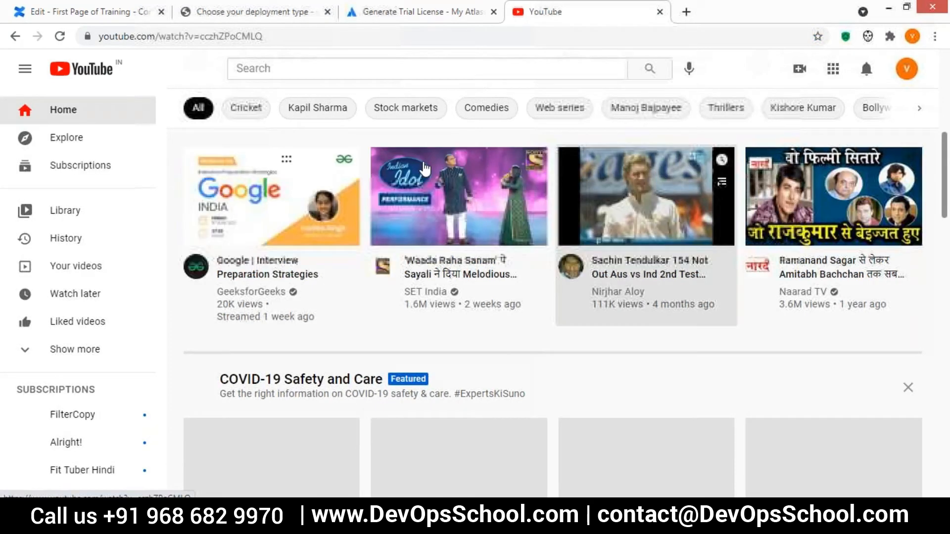
left_click(664, 31)
key("ctrl+c")
left_click(436, 14)
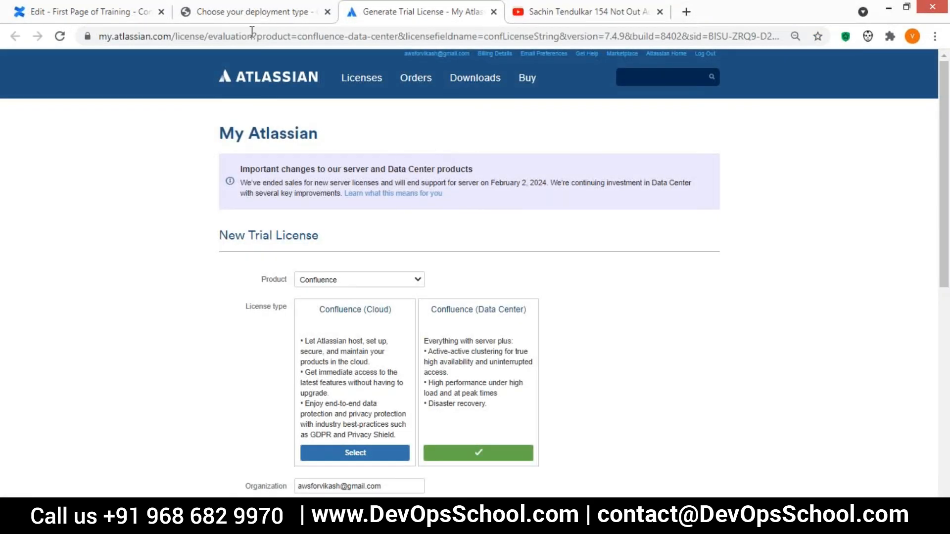
Paste the cricket video URL into the widget and set pixel width and height to 100.
left_click(245, 12)
left_click(118, 13)
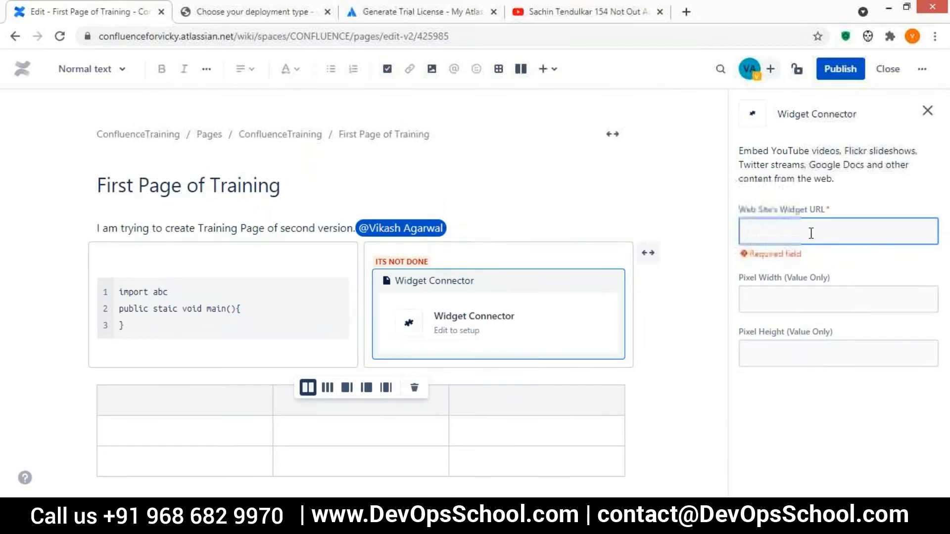
key("ctrl+v")
left_click(802, 291)
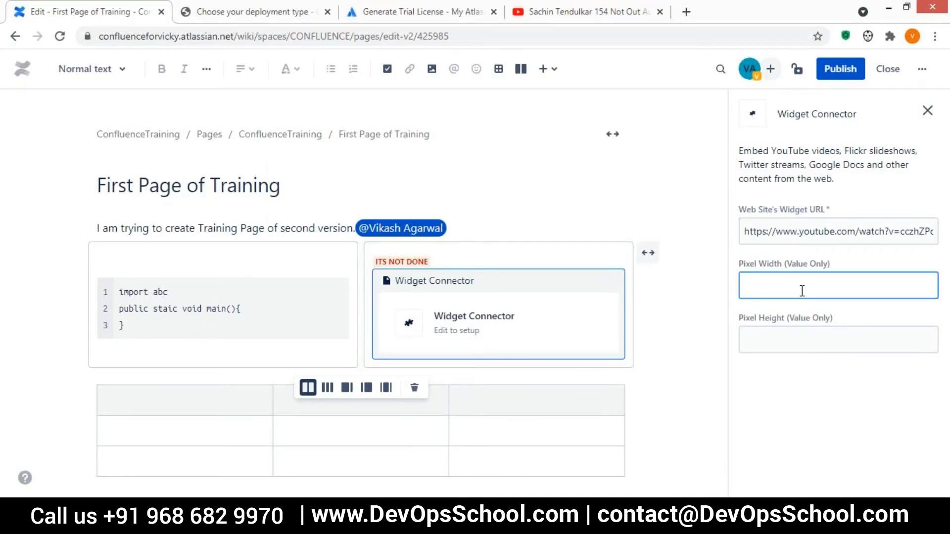
left_click_drag(762, 285, 745, 291)
type("100")
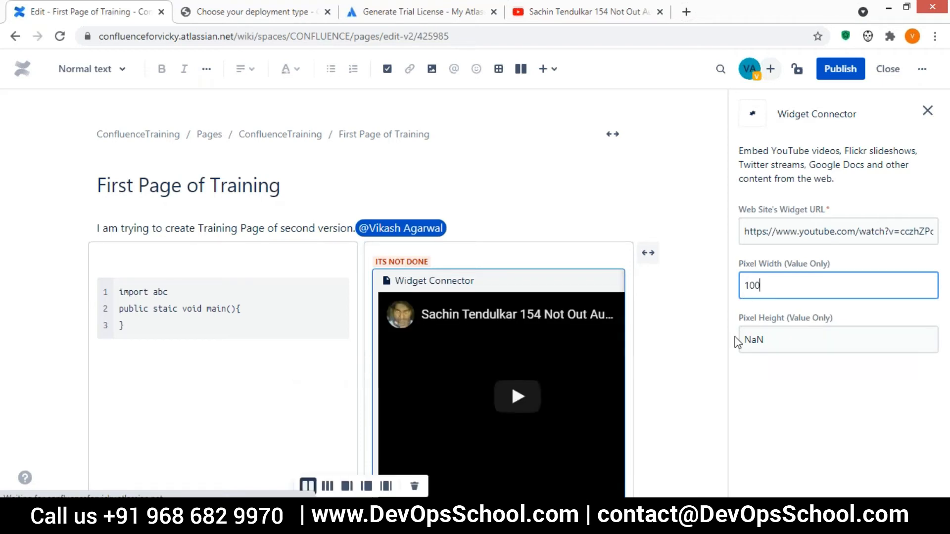
double_click(765, 340)
key("BackSpace")
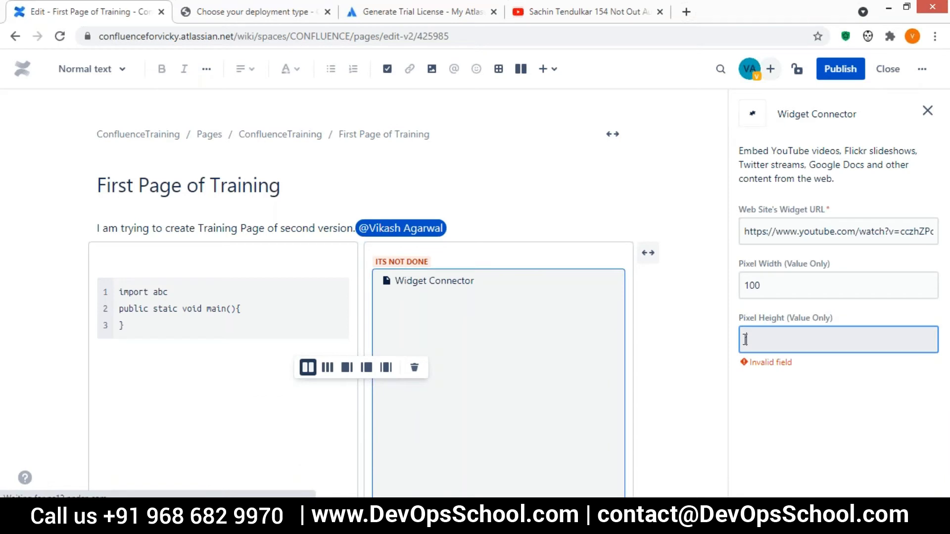
type("10")
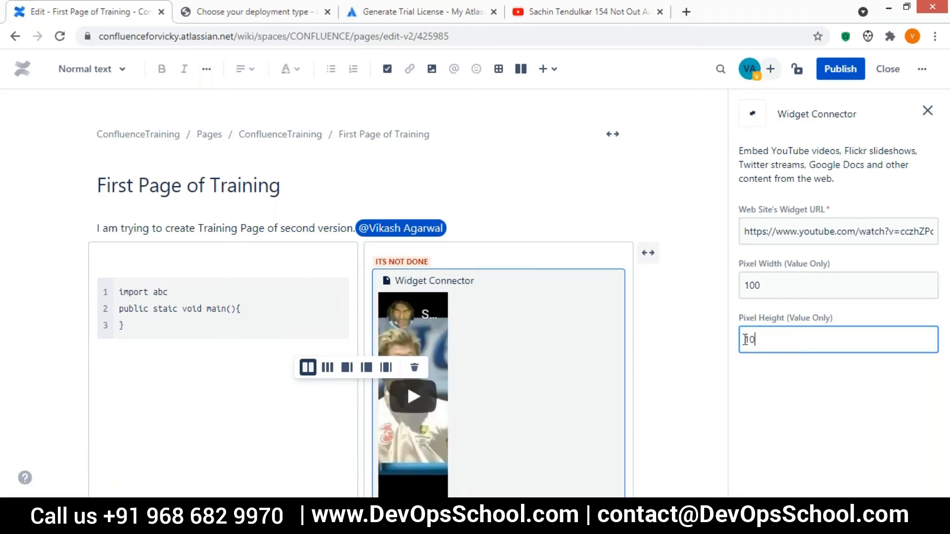
type("0")
left_click(749, 391)
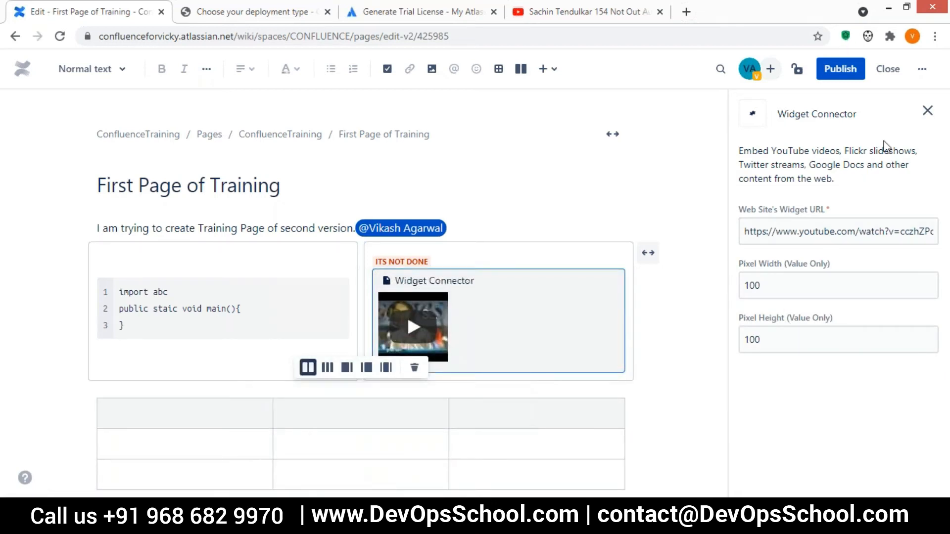
Publish the page with the embedded cricket video and return to the editor.
left_click(840, 79)
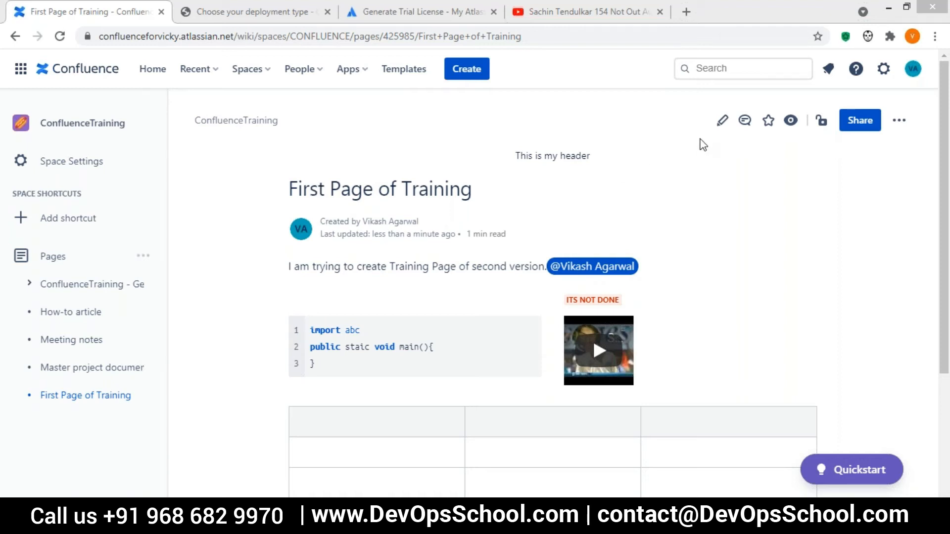
left_click(723, 122)
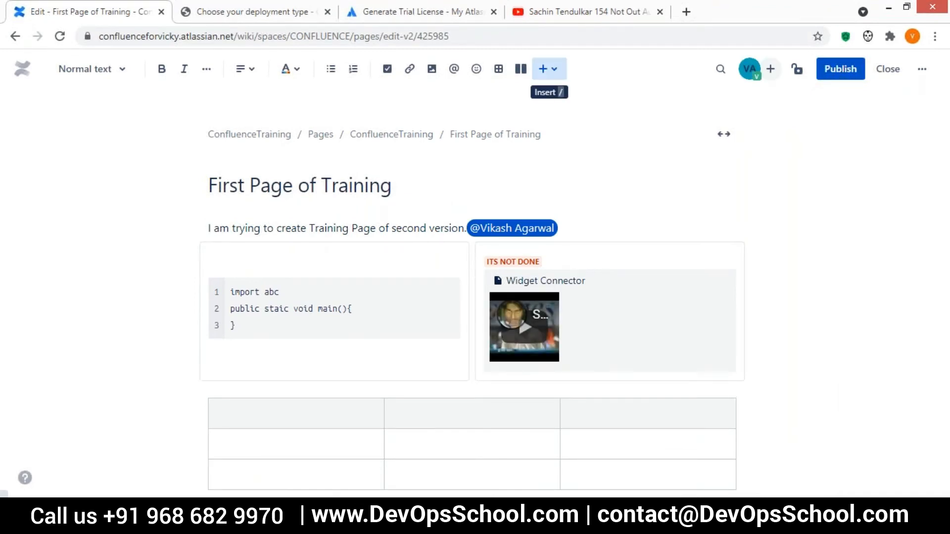
left_click(544, 68)
type("jira")
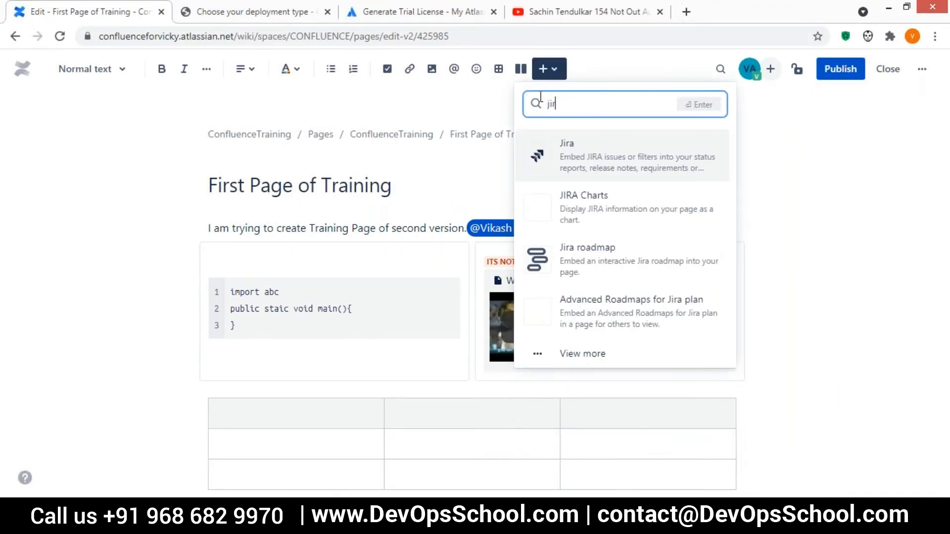
left_click(574, 160)
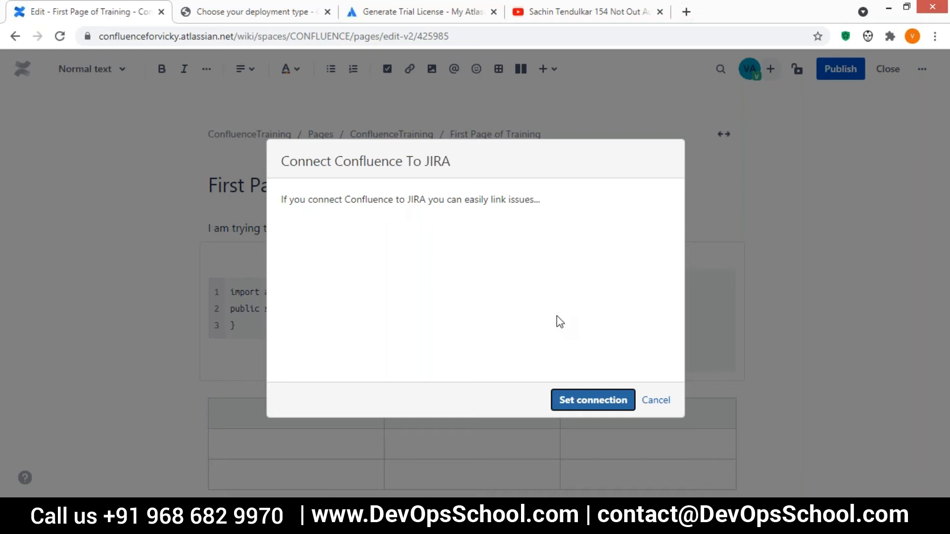
left_click(655, 402)
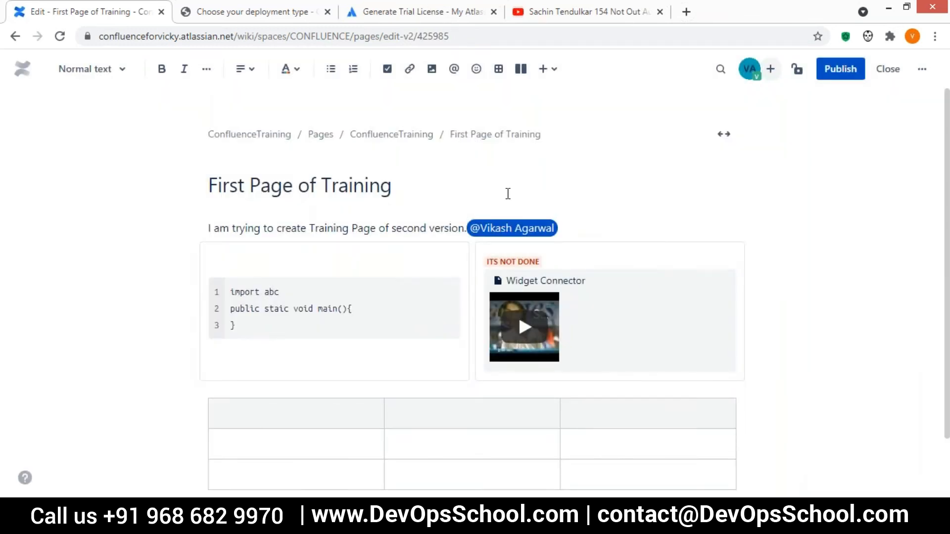
left_click(546, 72)
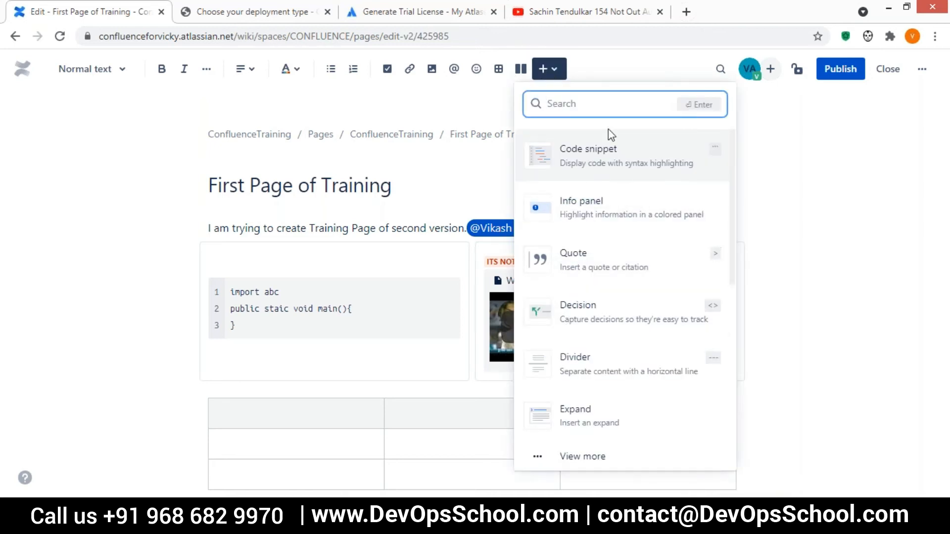
Search 'jir' to insert a Jira element, then cancel the Connect Confluence to Jira dialog.
type("jir")
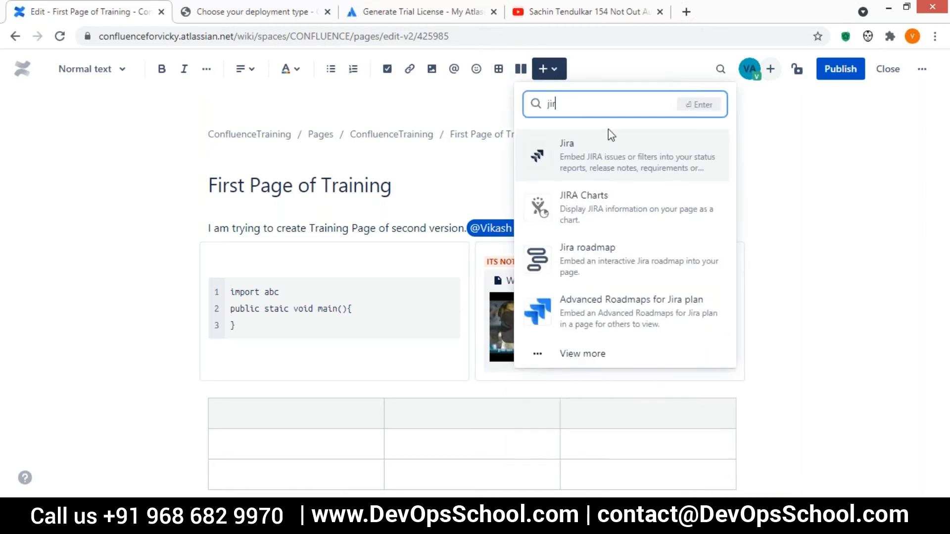
left_click(586, 156)
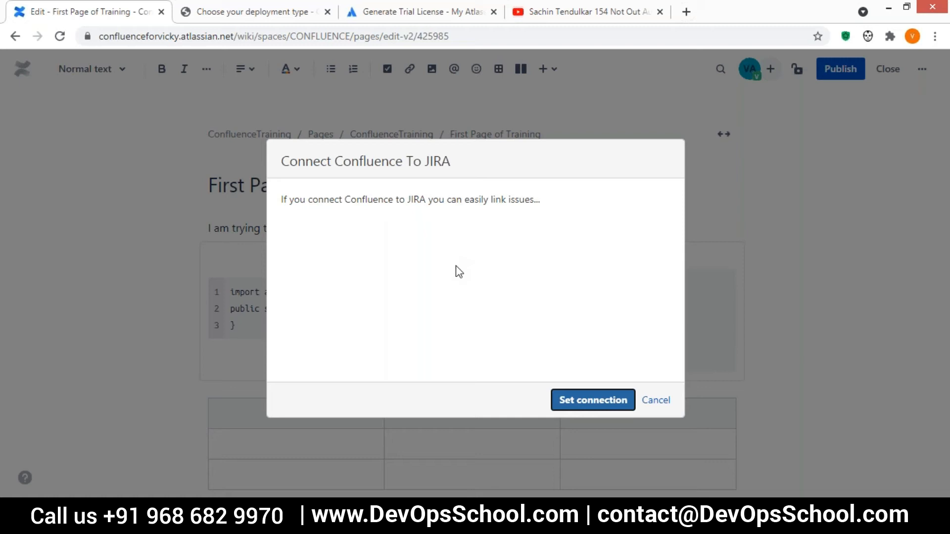
left_click(656, 401)
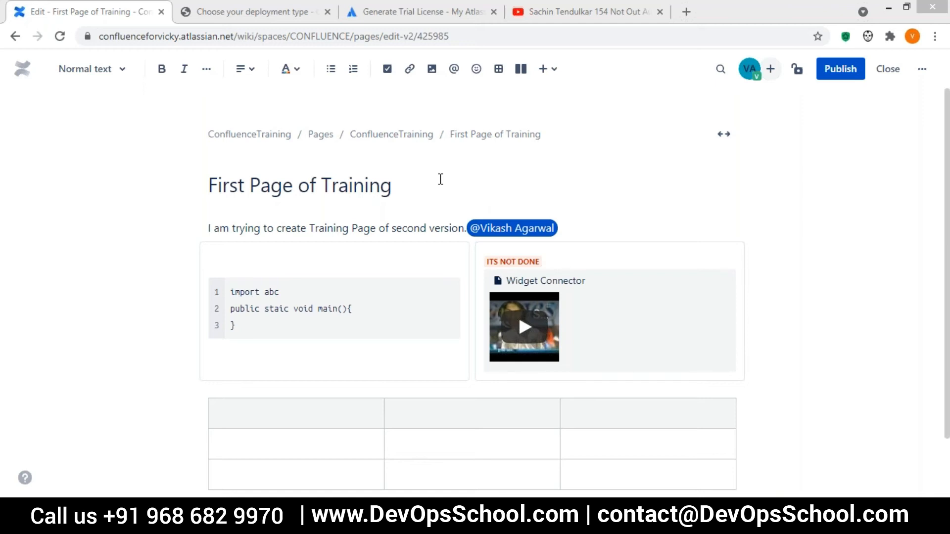
Focus the page title, then switch to the local setup's 'Choose your deployment type' tab.
left_click(387, 190)
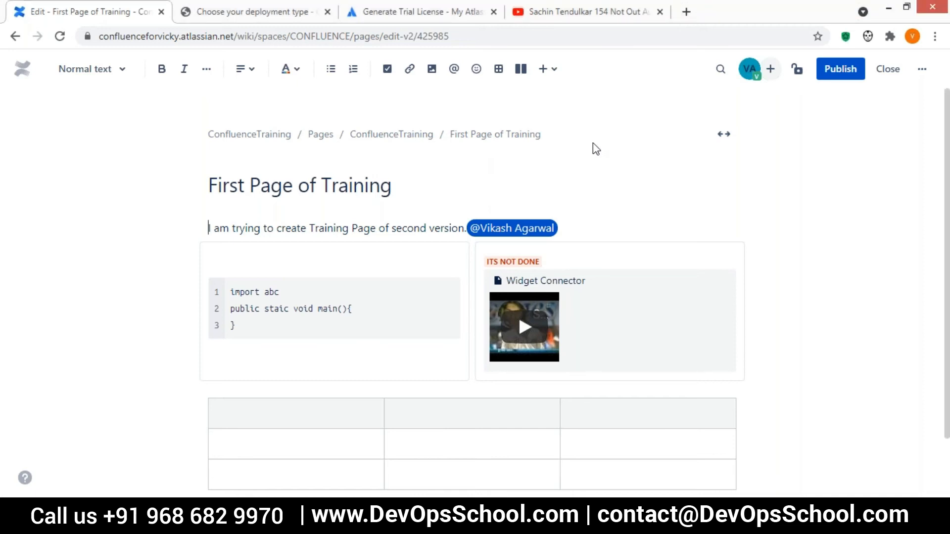
left_click(238, 18)
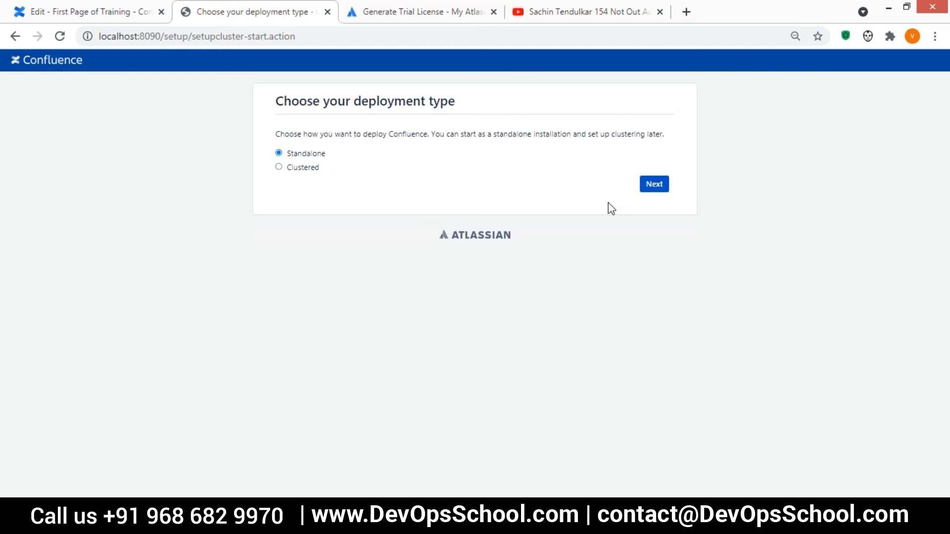
Continue with a Standalone deployment and choose MySQL as the database type.
left_click(91, 17)
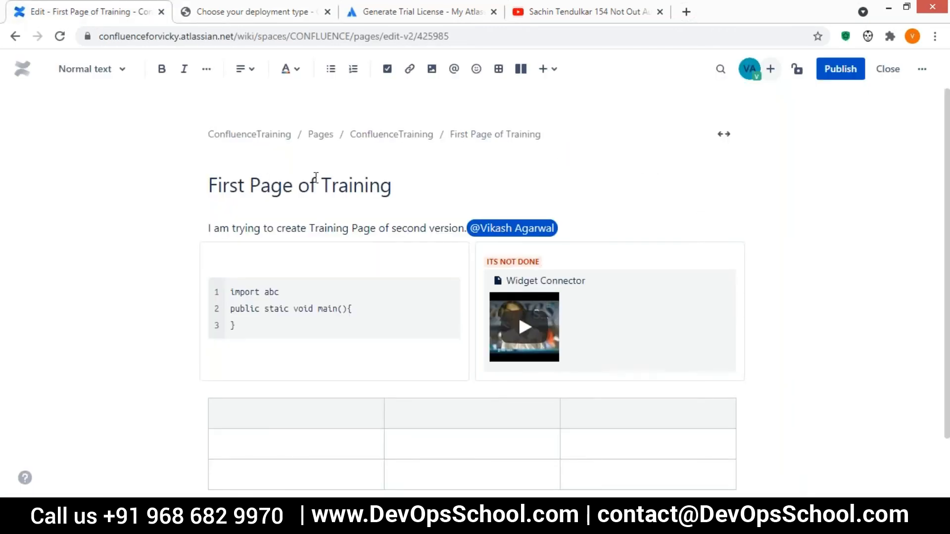
left_click(222, 15)
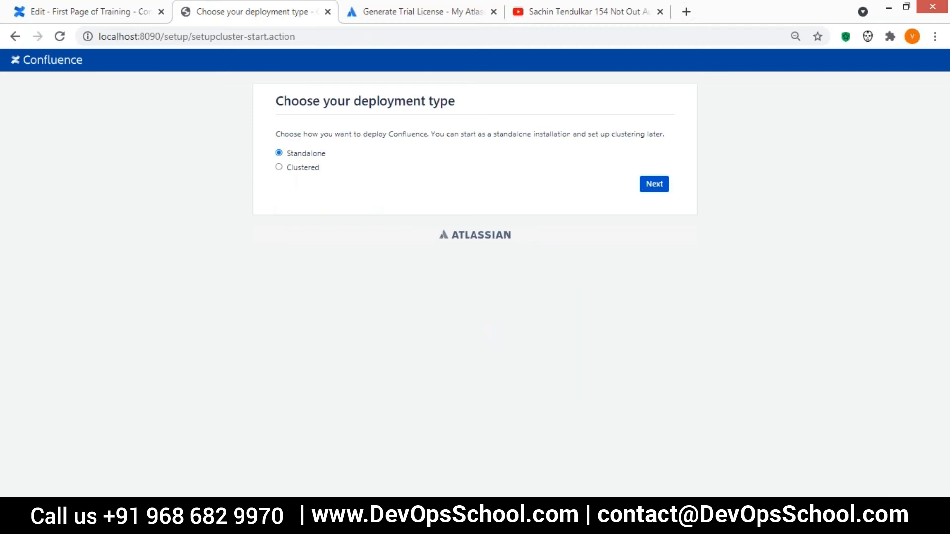
left_click(654, 184)
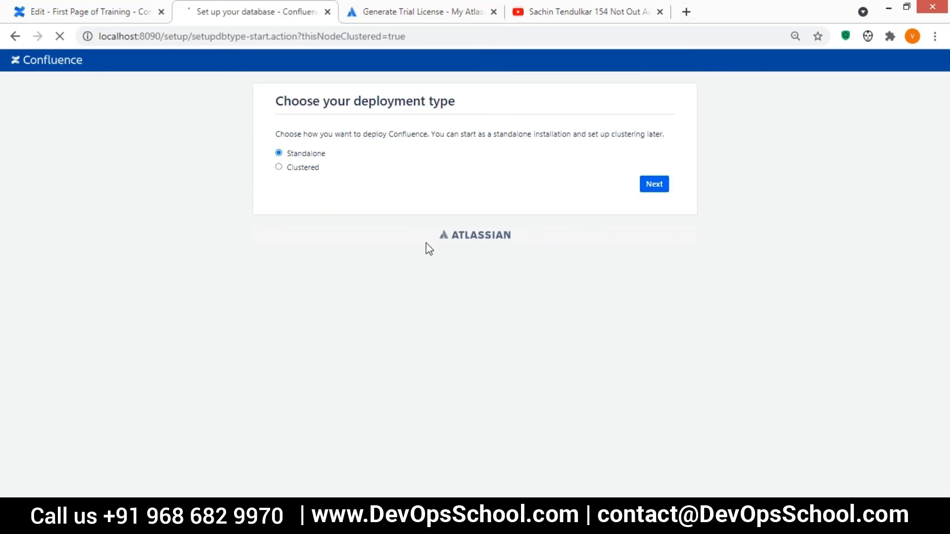
left_click(409, 156)
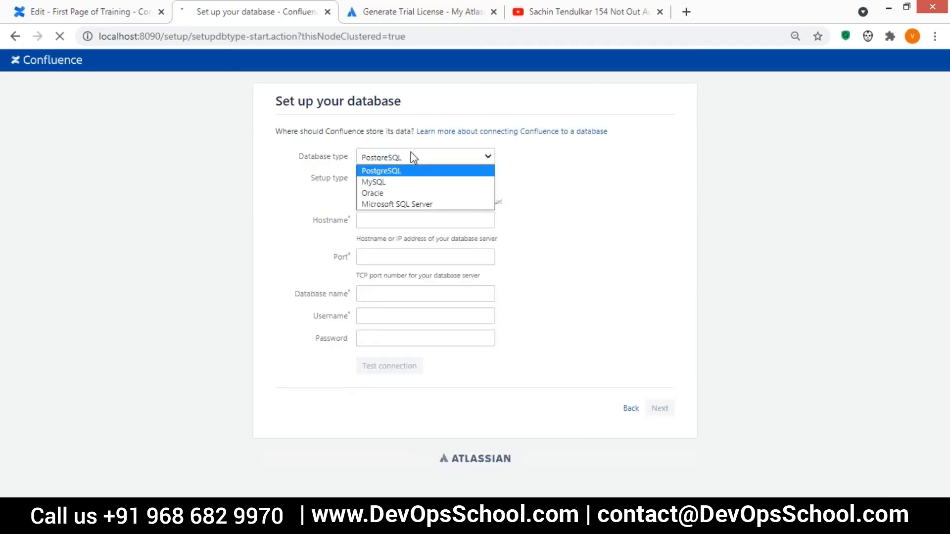
left_click(388, 184)
Enter hostname localhost, port 3306 and database name confluence.
left_click(372, 220)
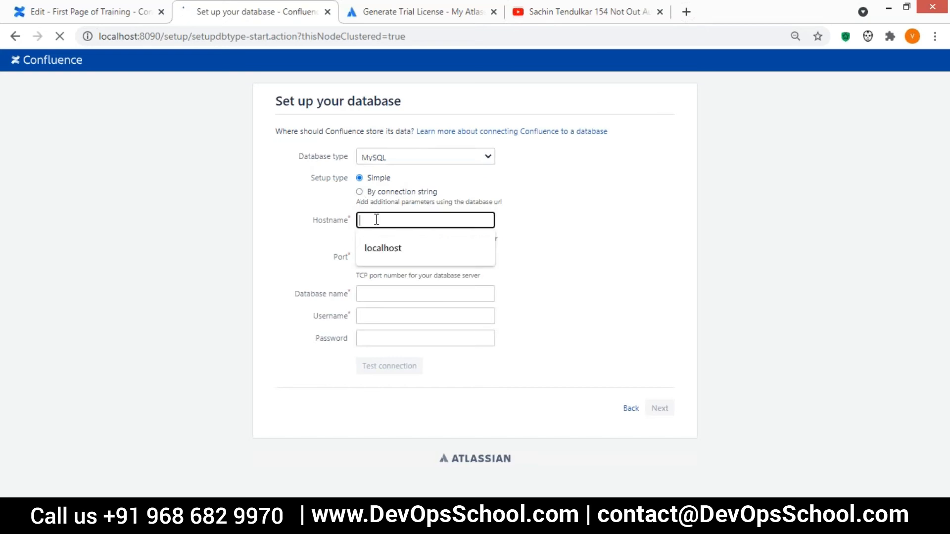
left_click(376, 245)
left_click(384, 258)
left_click(383, 291)
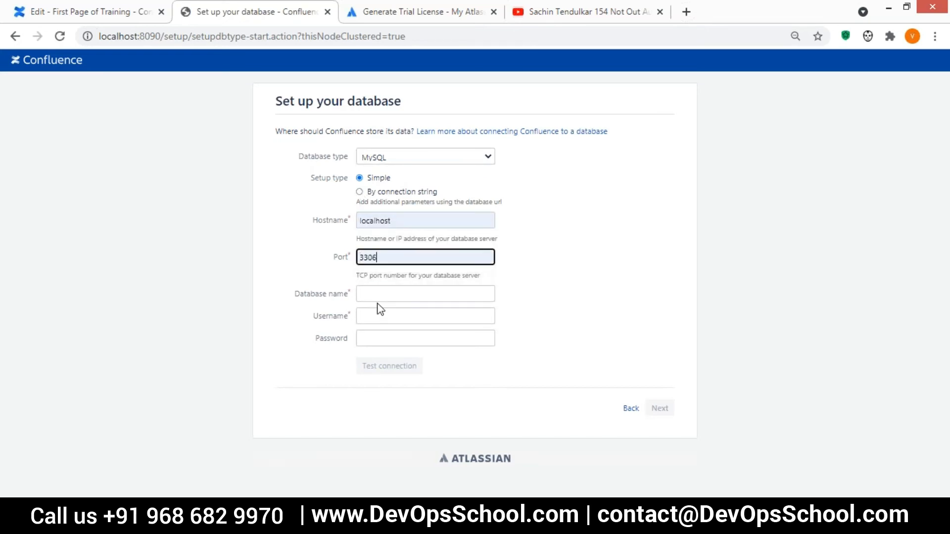
left_click_drag(389, 263, 349, 275)
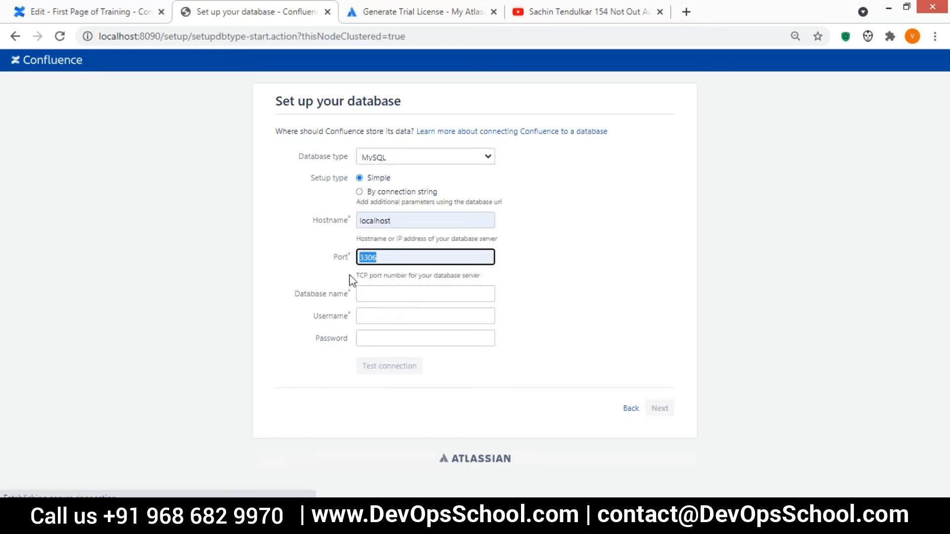
left_click(395, 292)
left_click(393, 321)
Enter username root and the database password.
left_click(378, 314)
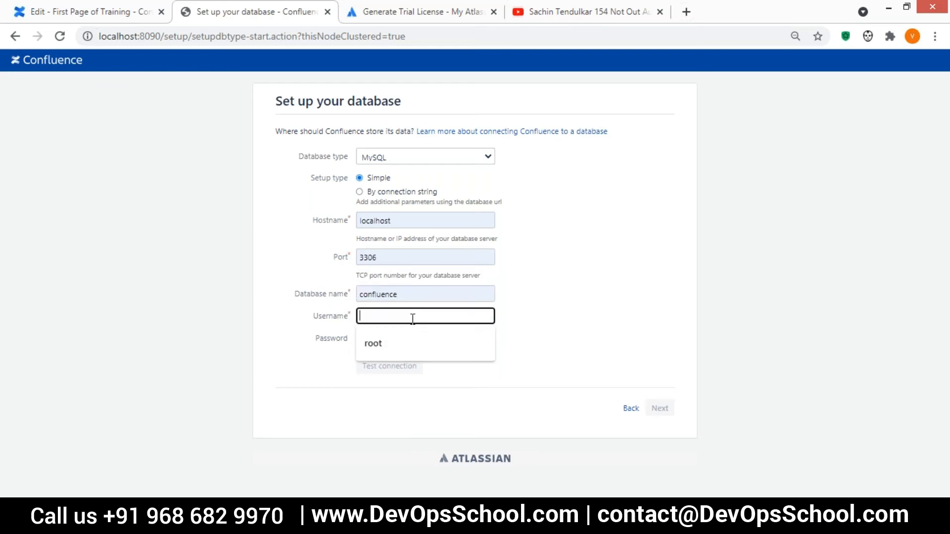
left_click(385, 345)
left_click(386, 337)
type("r")
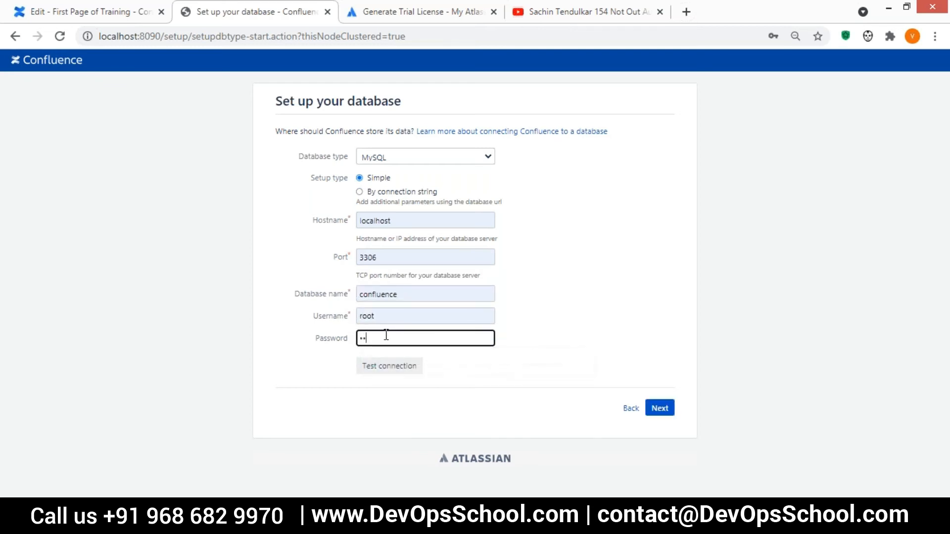
key("BackSpace")
type("r•••••••••••")
left_click(564, 252)
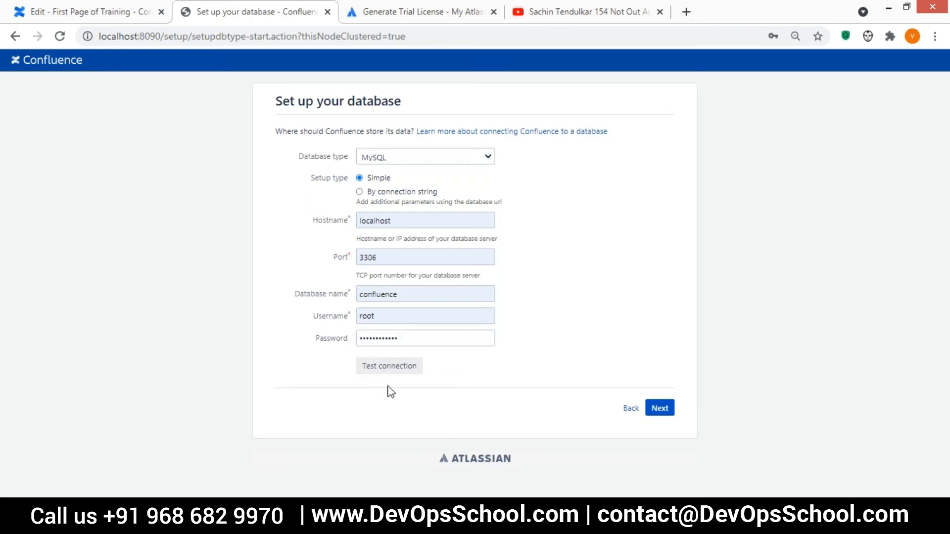
Test the database connection, start the database setup, and return to the training page editor.
left_click(372, 368)
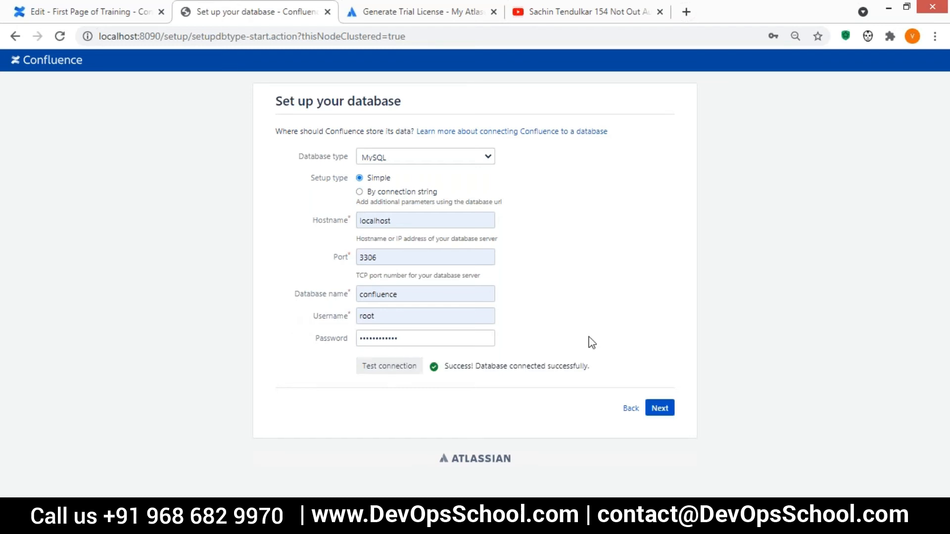
left_click(657, 407)
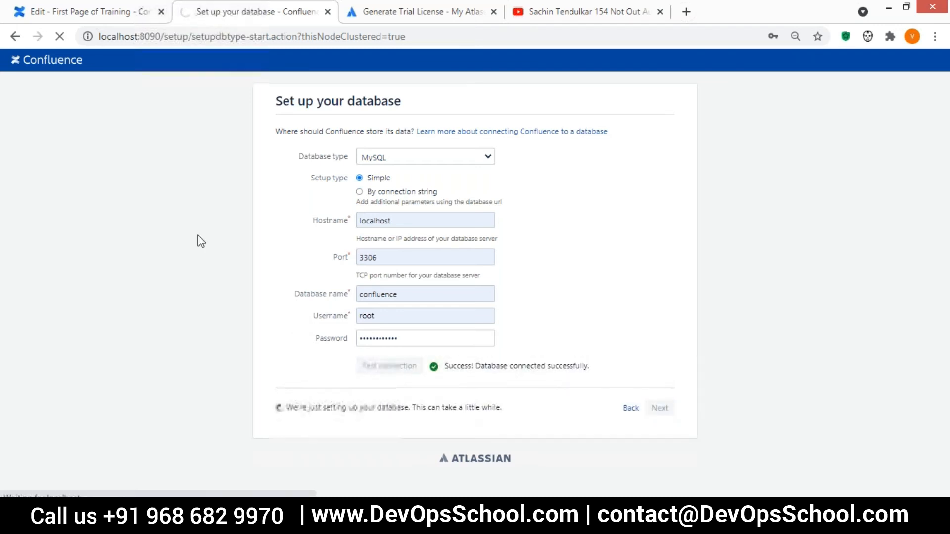
left_click(93, 12)
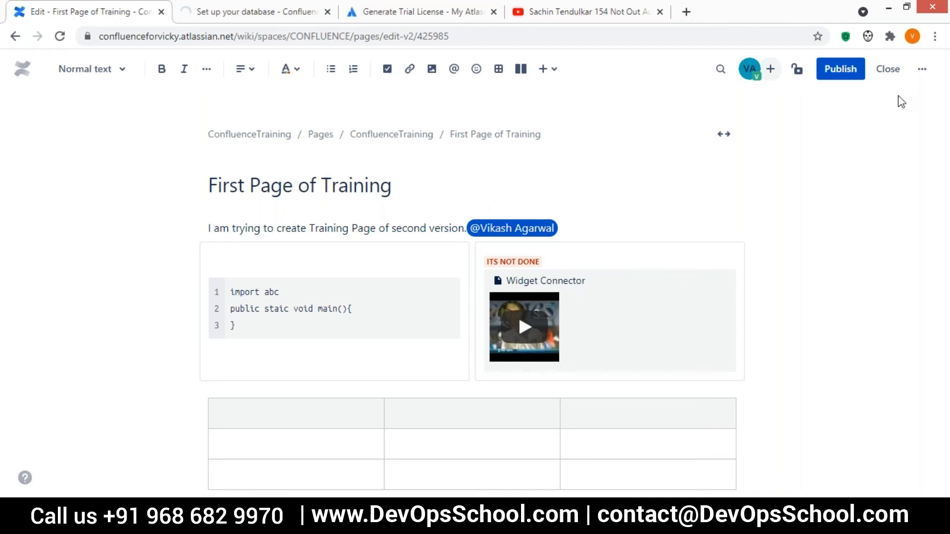
Publish the First Page of Training draft with its code block, status, video and table.
left_click(841, 72)
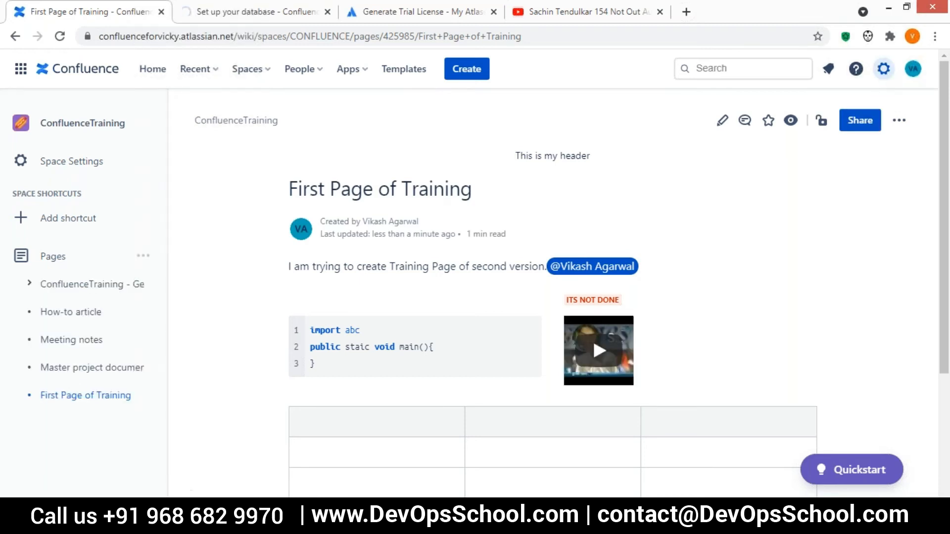
Open site Settings and go to Audit Log, which prompts for a plan upgrade.
left_click(884, 70)
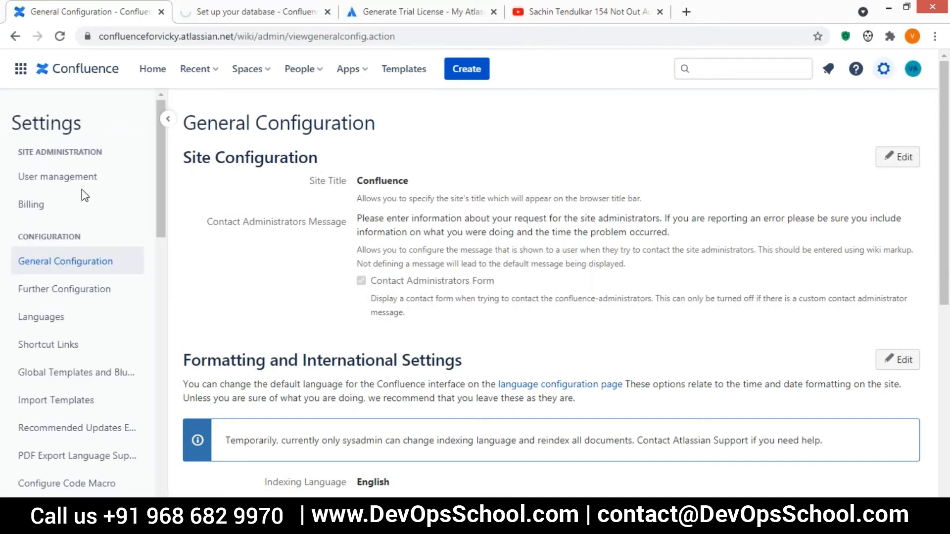
mouse_move(159, 136)
left_mouse_down()
mouse_move(156, 373)
mouse_move(166, 150)
left_mouse_up()
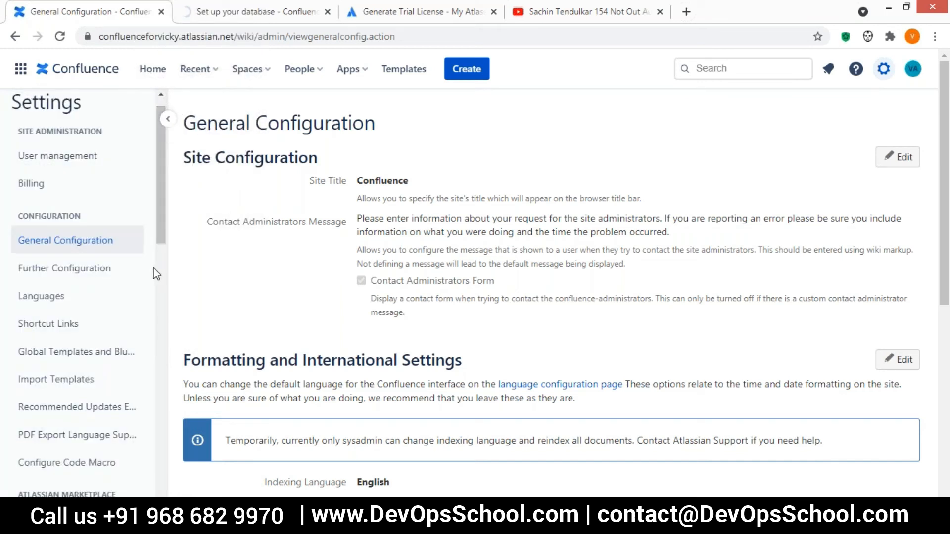
left_click_drag(159, 208, 150, 440)
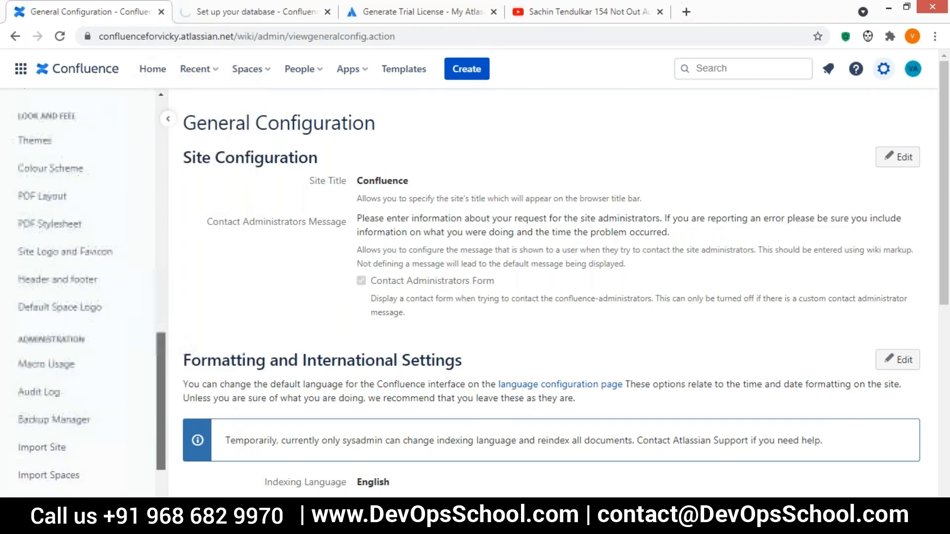
left_click(89, 353)
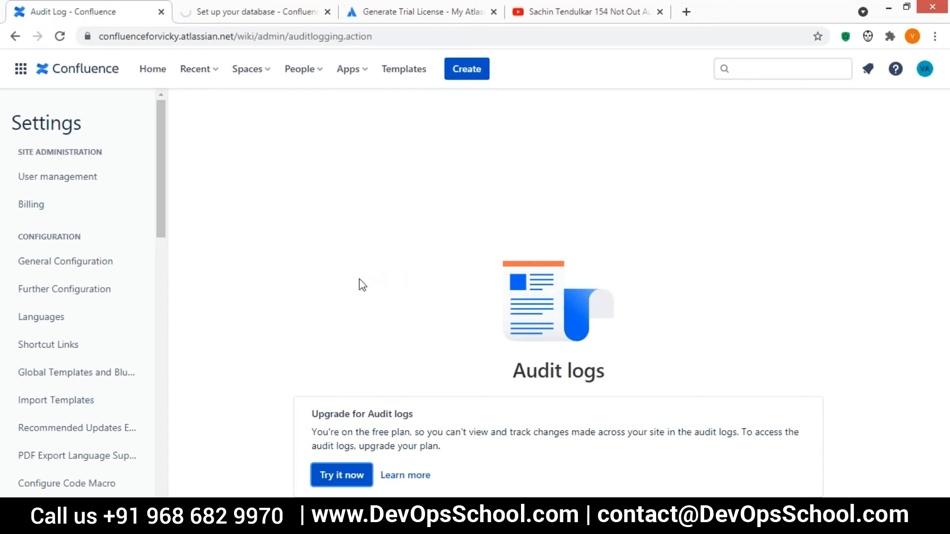
Start the 14-day Standard plan trial and close the 'All done' confirmation.
left_click(344, 477)
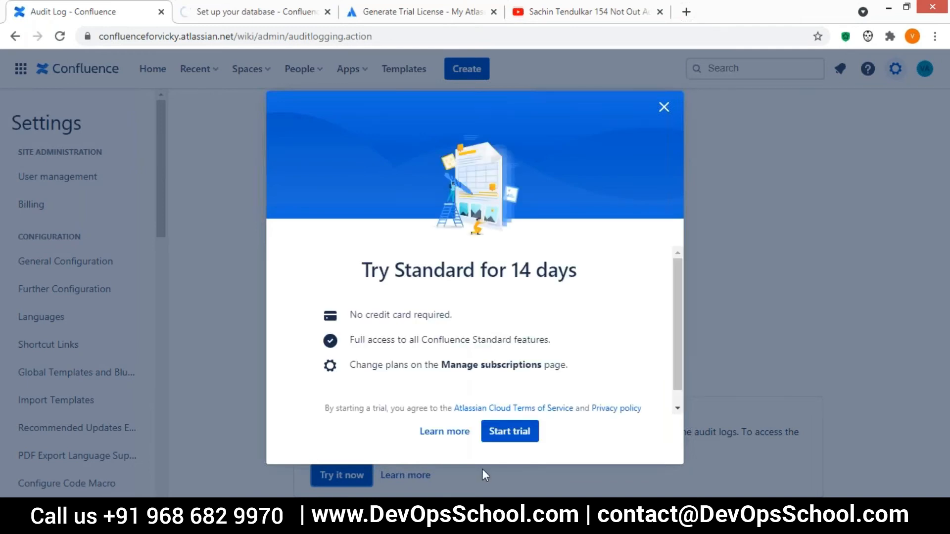
left_click(507, 432)
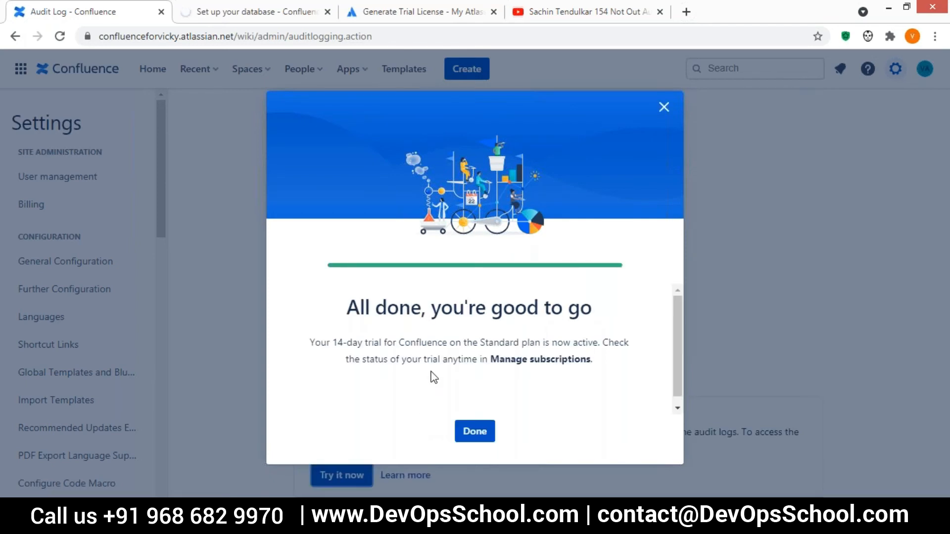
left_click(475, 431)
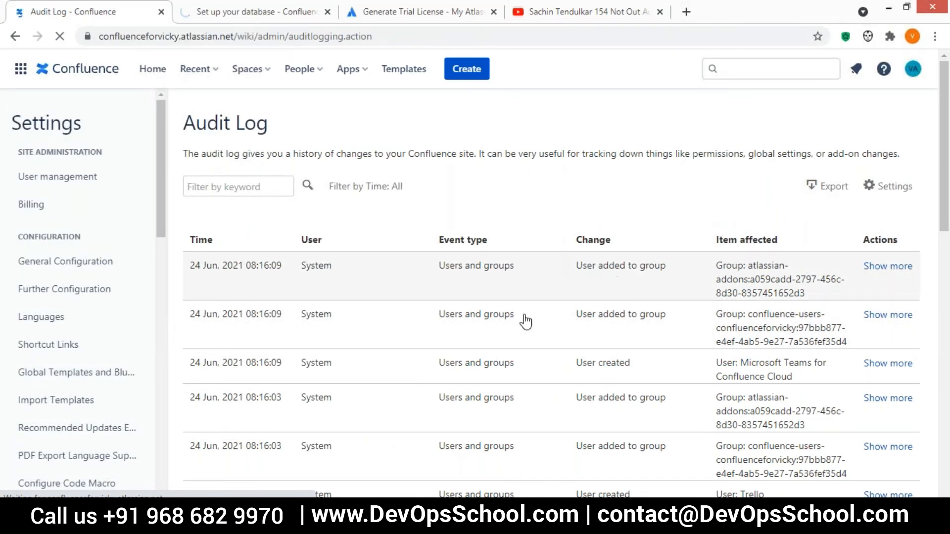
Review the audit log entries, then open Site Logo and Favicon settings from the sidebar.
scroll(496, 290, "down", 7)
scroll(497, 291, "down", 7)
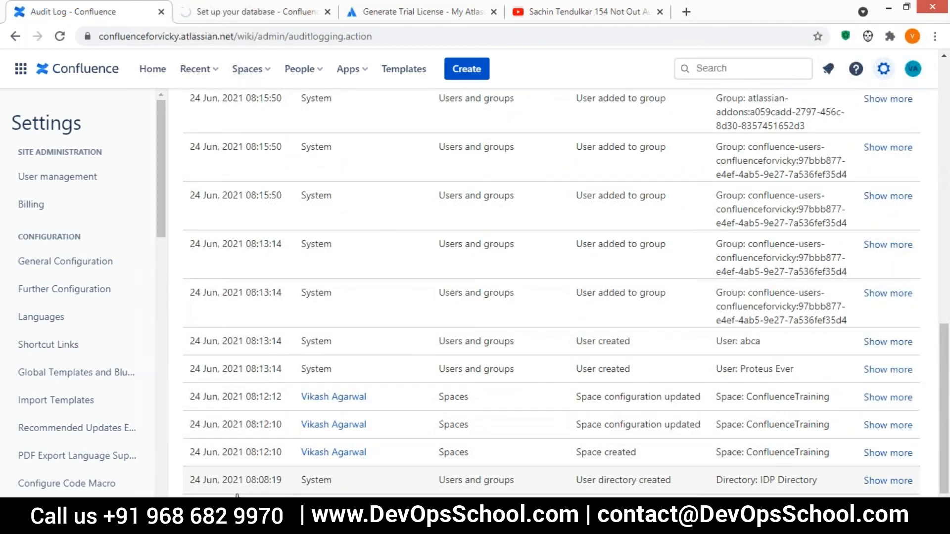
left_click_drag(341, 483, 200, 470)
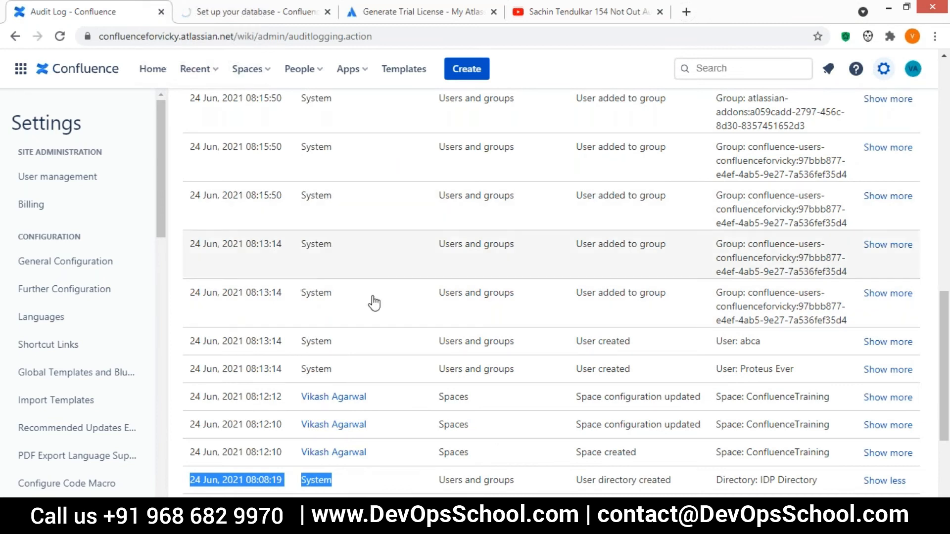
scroll(407, 349, "up", 4)
scroll(409, 351, "up", 5)
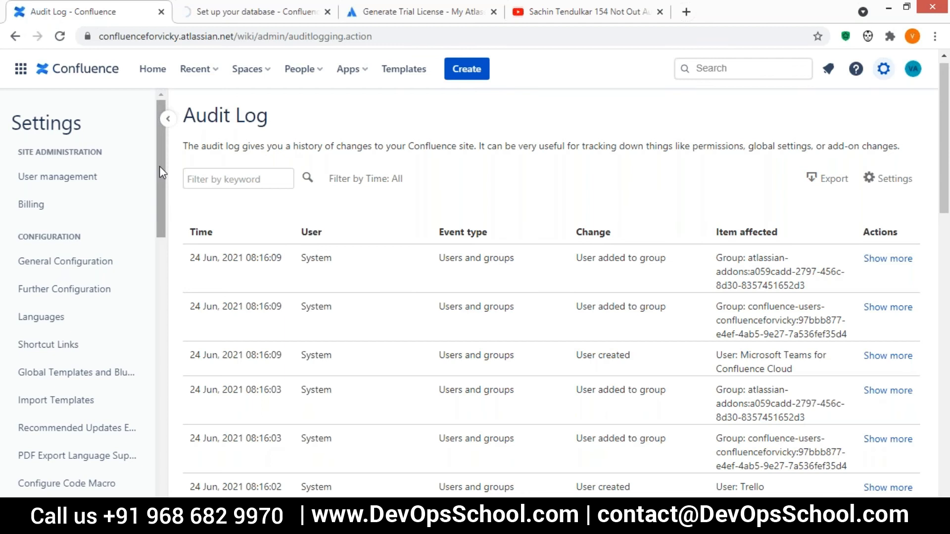
left_click_drag(159, 165, 157, 334)
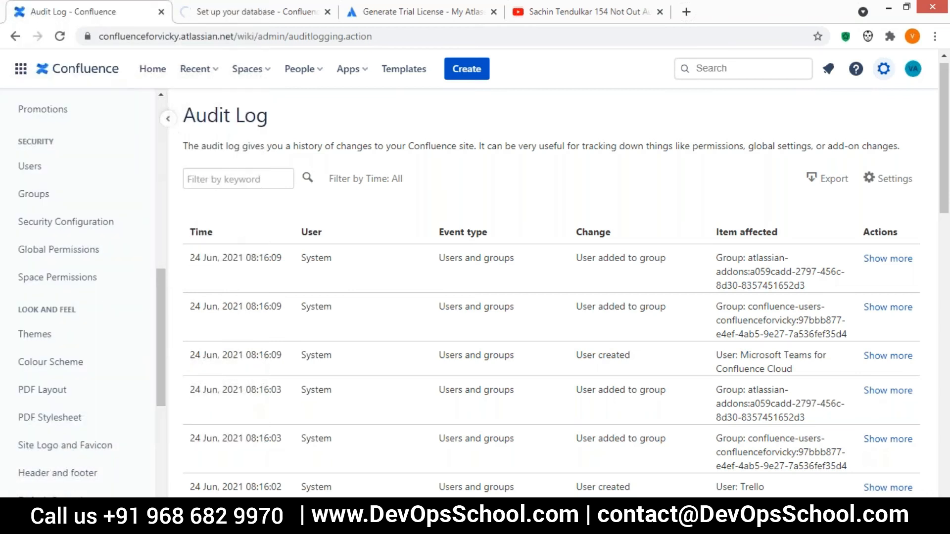
left_click(59, 447)
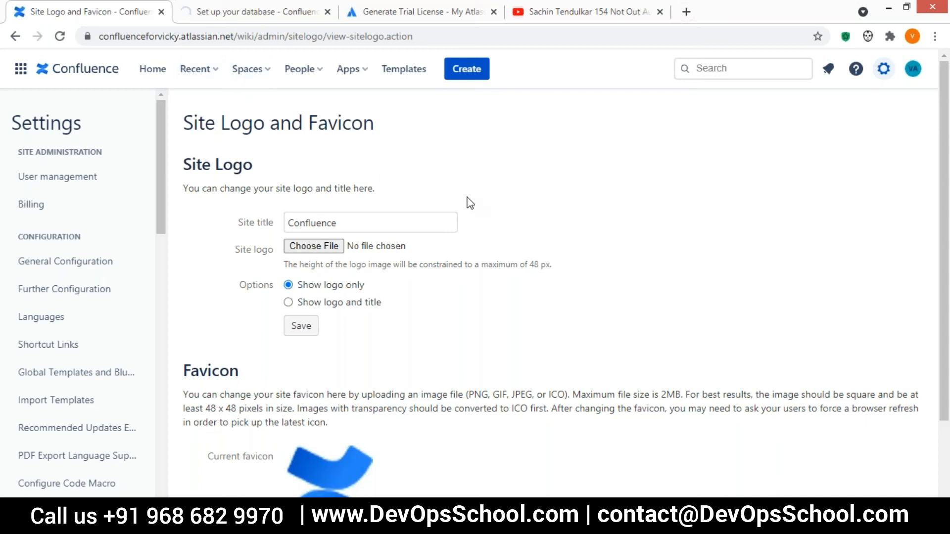
Choose images.jpg as the site logo file and save it.
left_click(316, 247)
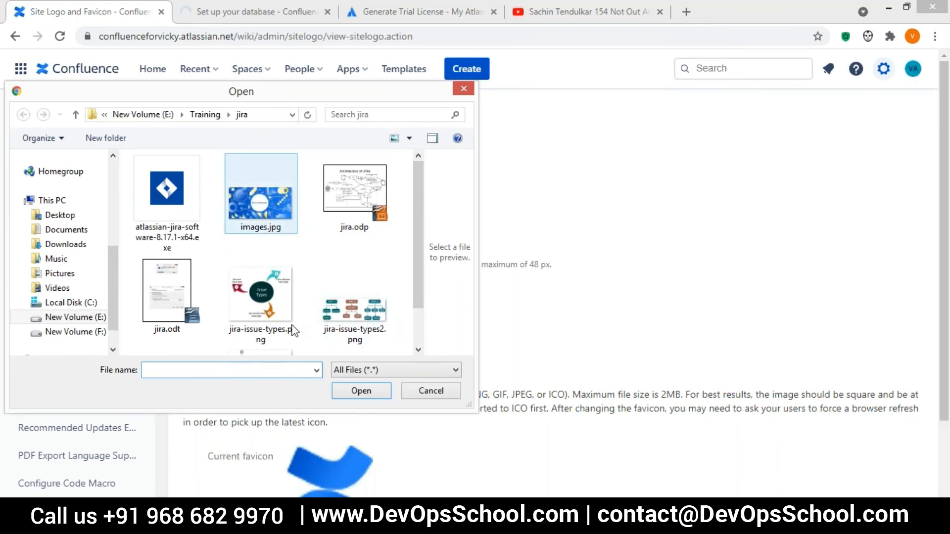
left_click(367, 392)
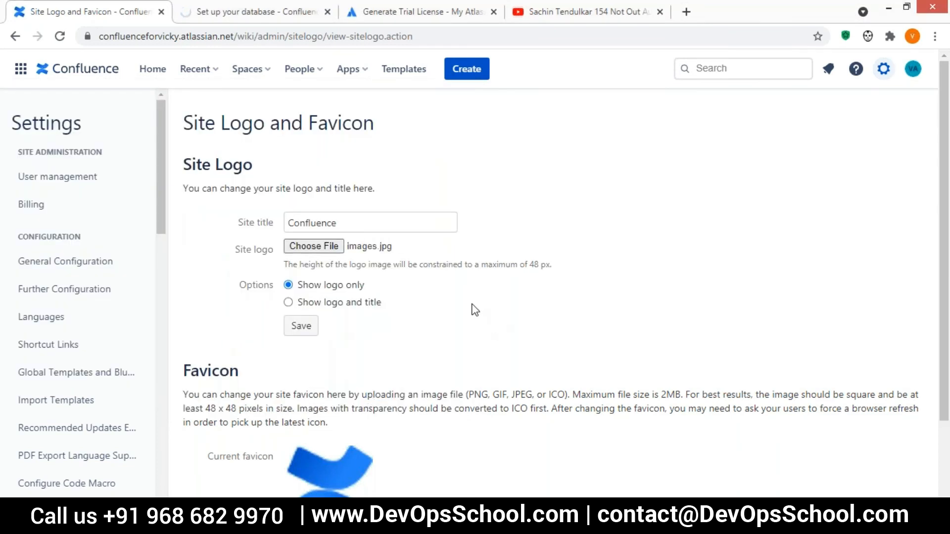
scroll(457, 333, "down", 2)
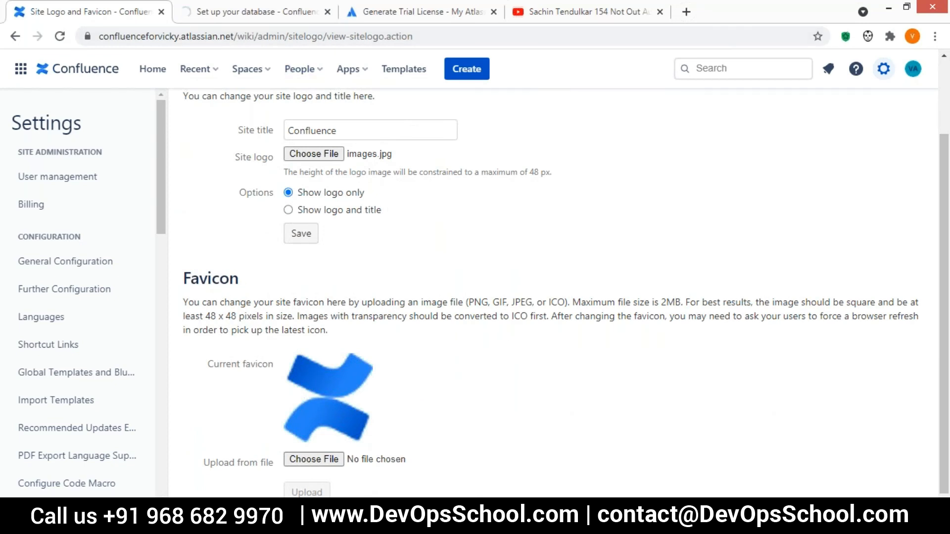
scroll(439, 346, "up", 2)
scroll(438, 344, "down", 2)
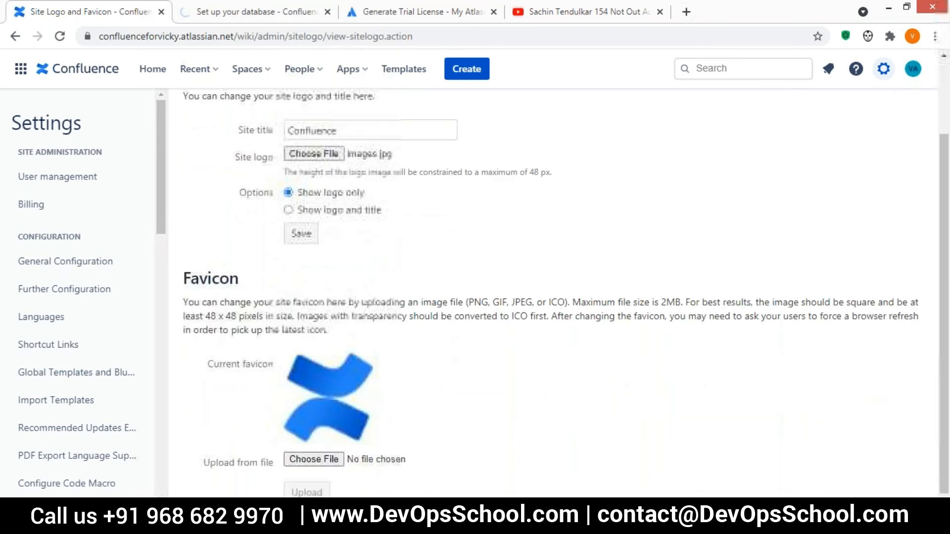
left_click(300, 234)
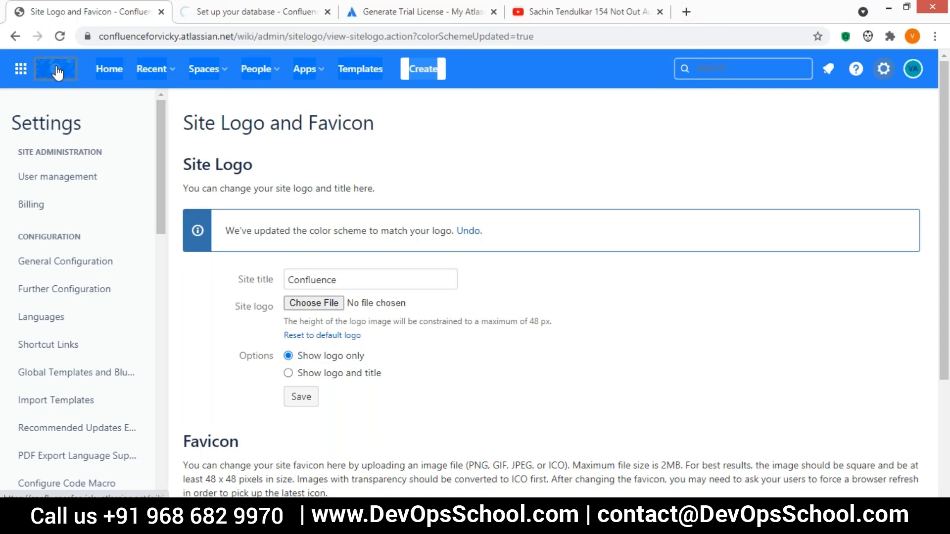
Reload the site to show the new logo, then open User management in a new tab.
left_click(58, 73)
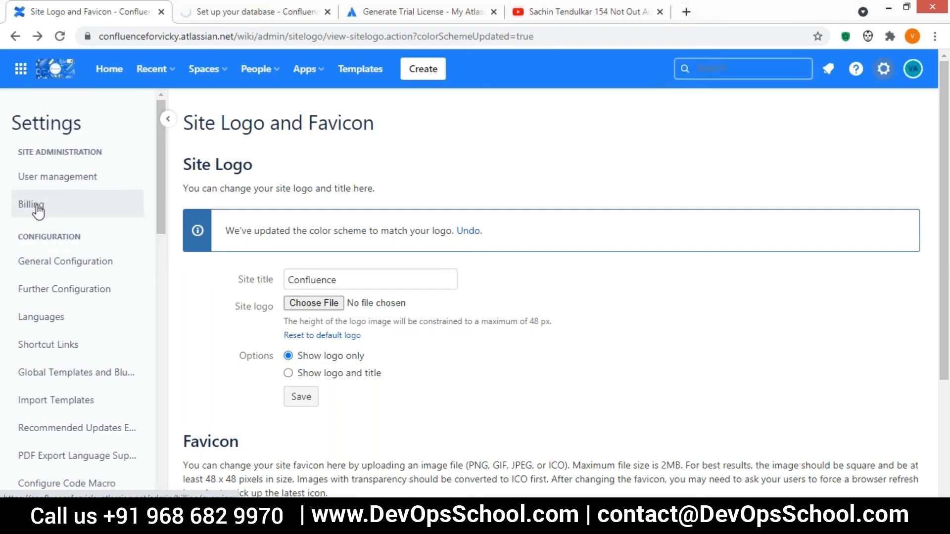
left_click(35, 181)
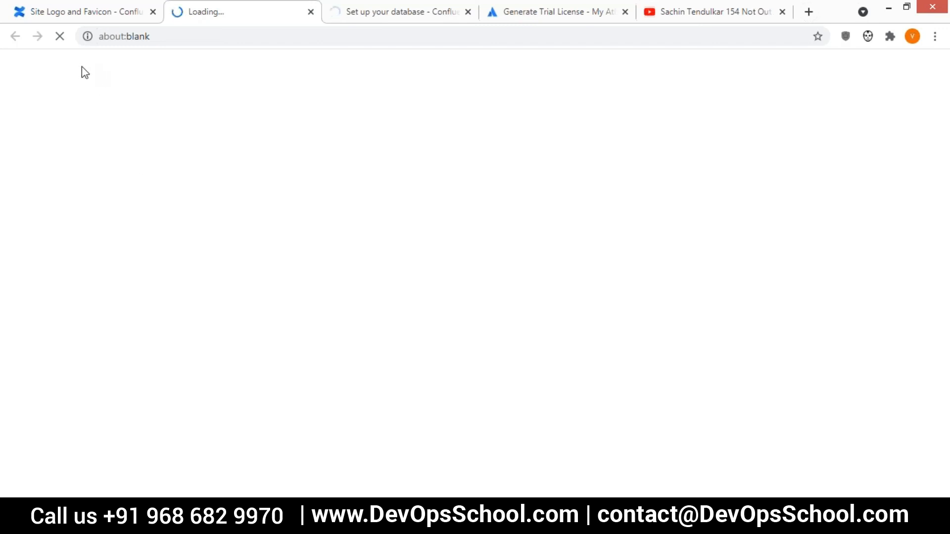
left_click(105, 18)
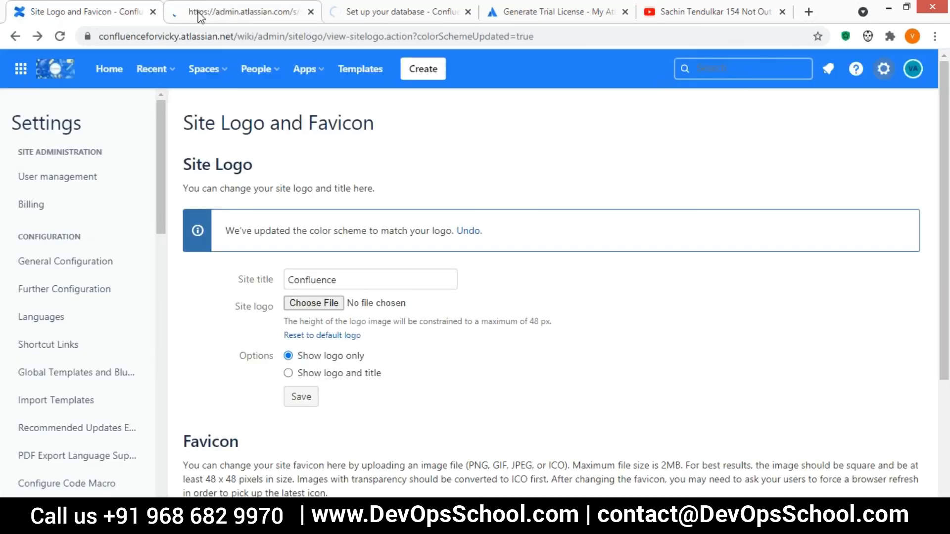
Invite a new user by e-mail address as a team member, then go to Groups.
left_click(249, 15)
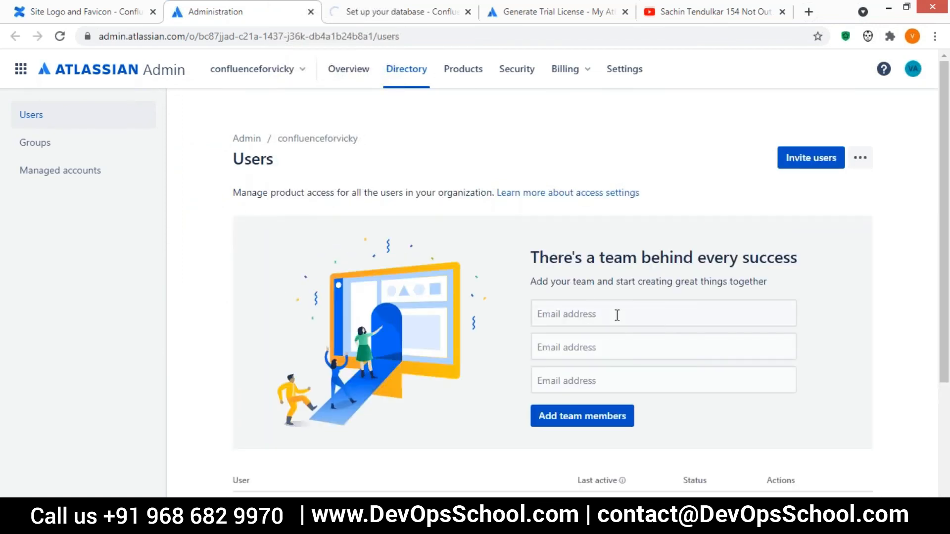
scroll(515, 272, "down", 3)
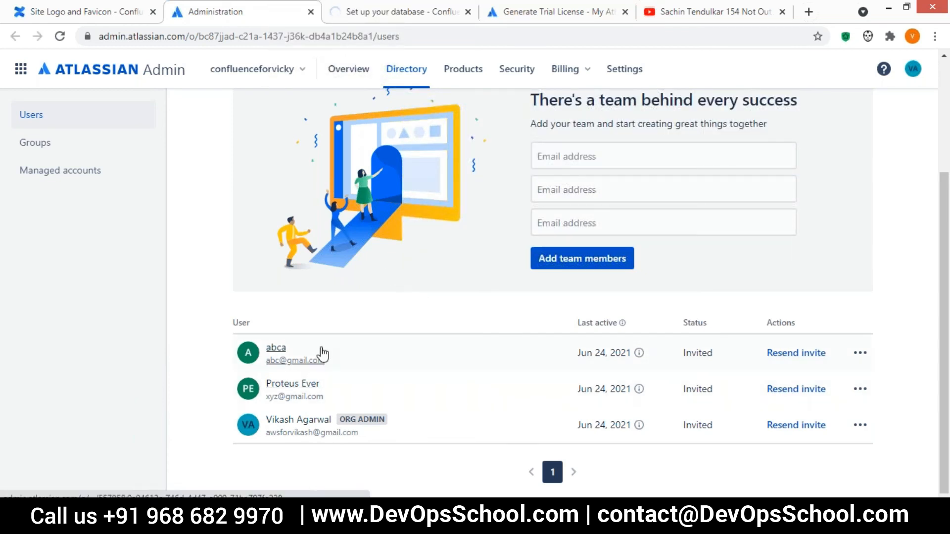
left_click(559, 157)
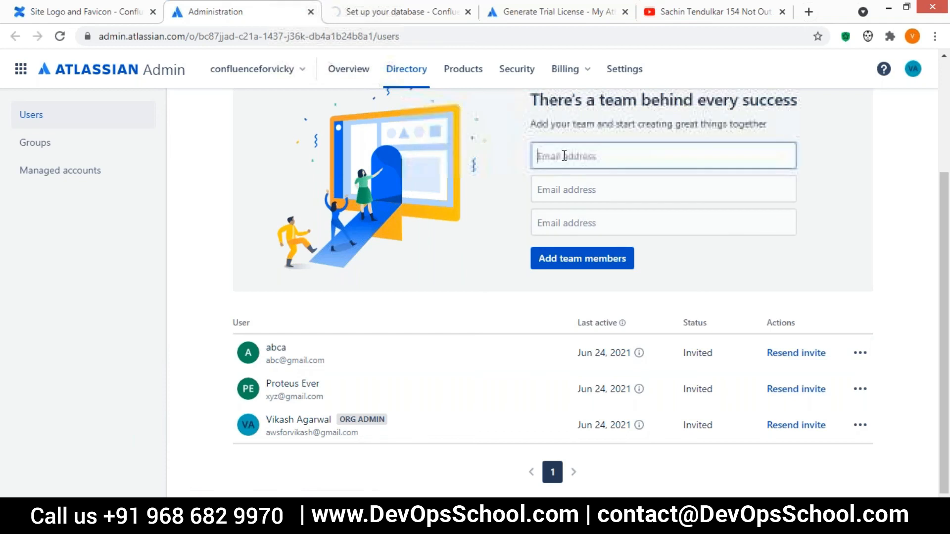
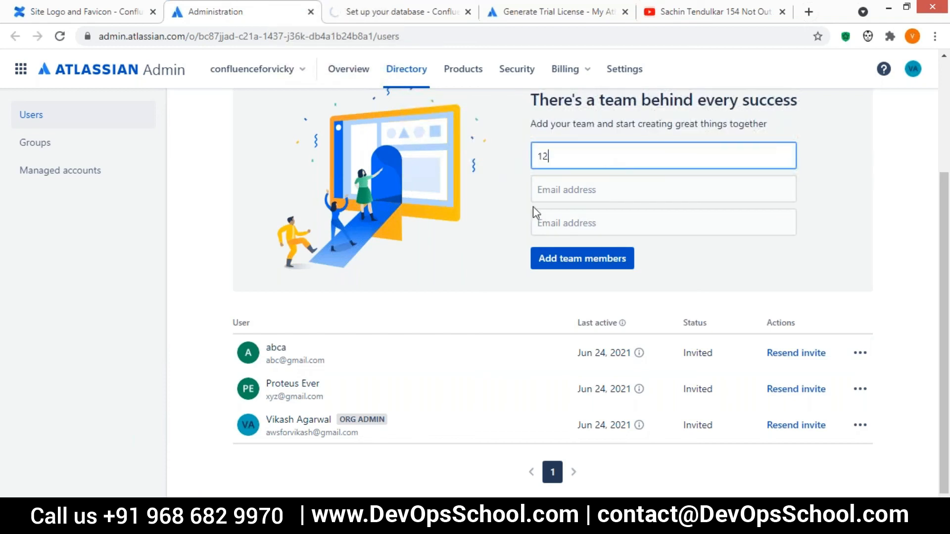
key("Tab")
left_click(583, 259)
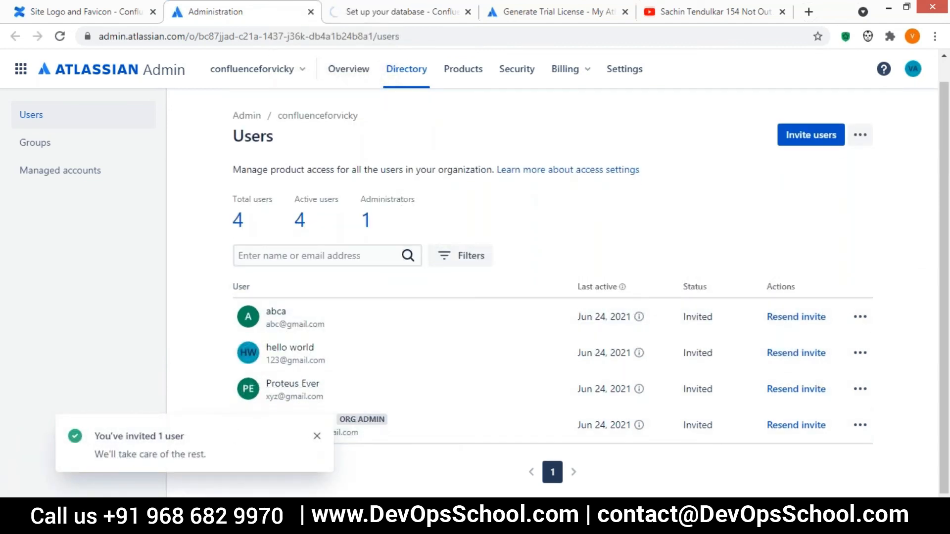
left_click(317, 436)
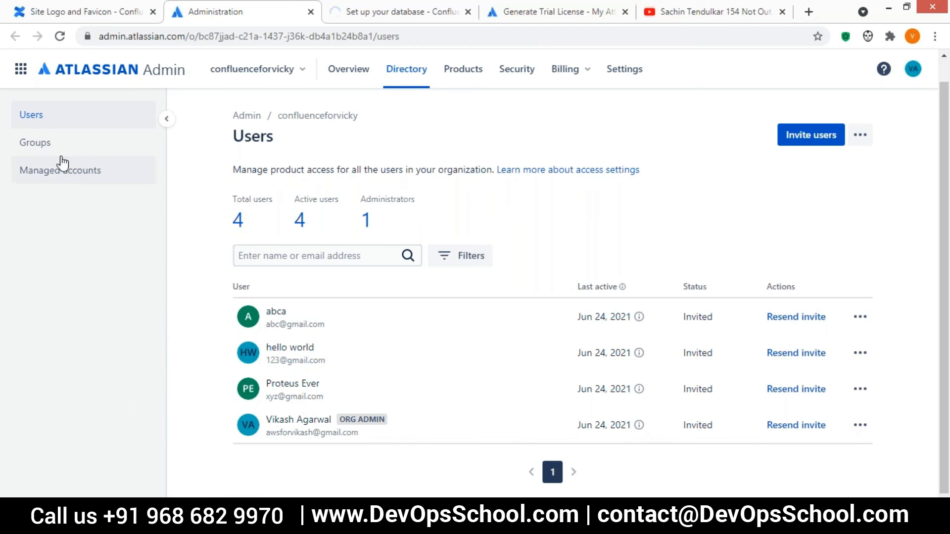
left_click(44, 147)
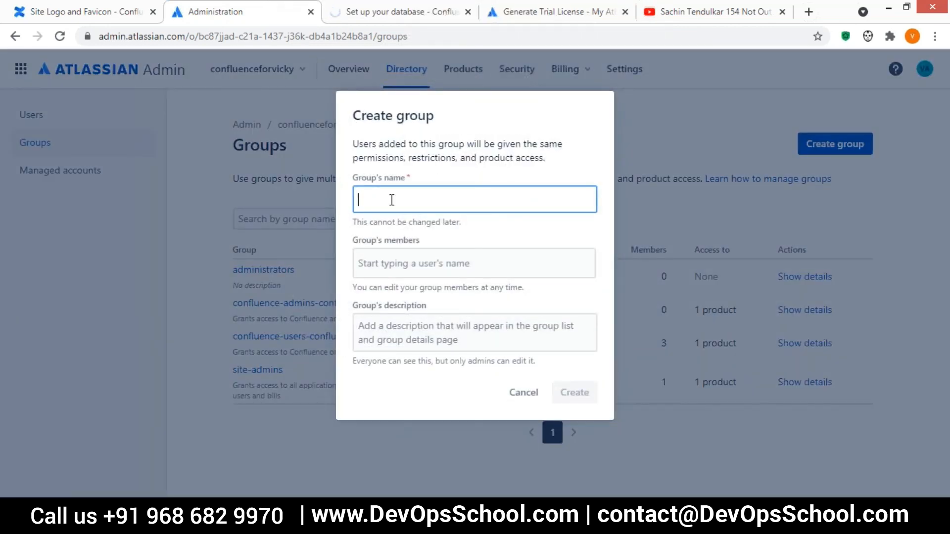
Create 'Test Group' with the first two listed users as members, then return to the Confluence settings tab.
type("Test Group")
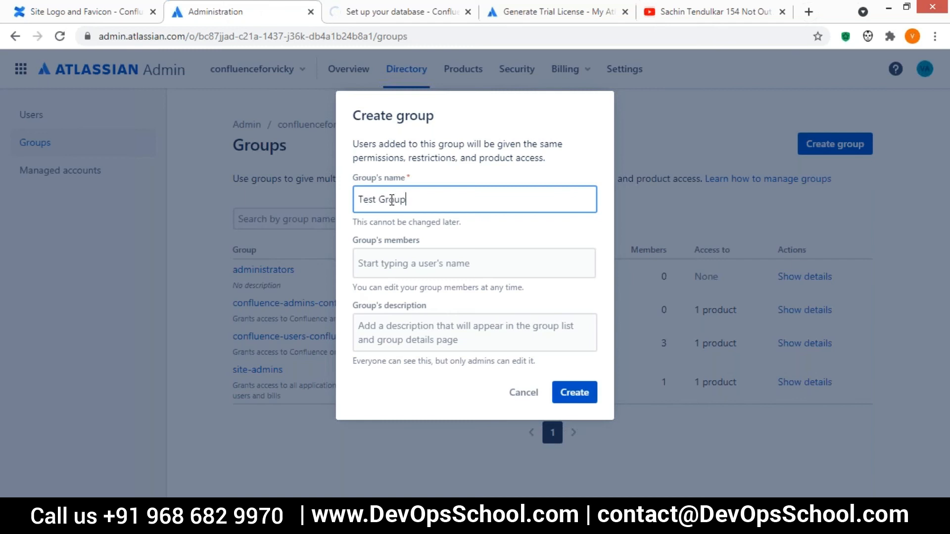
left_click(389, 270)
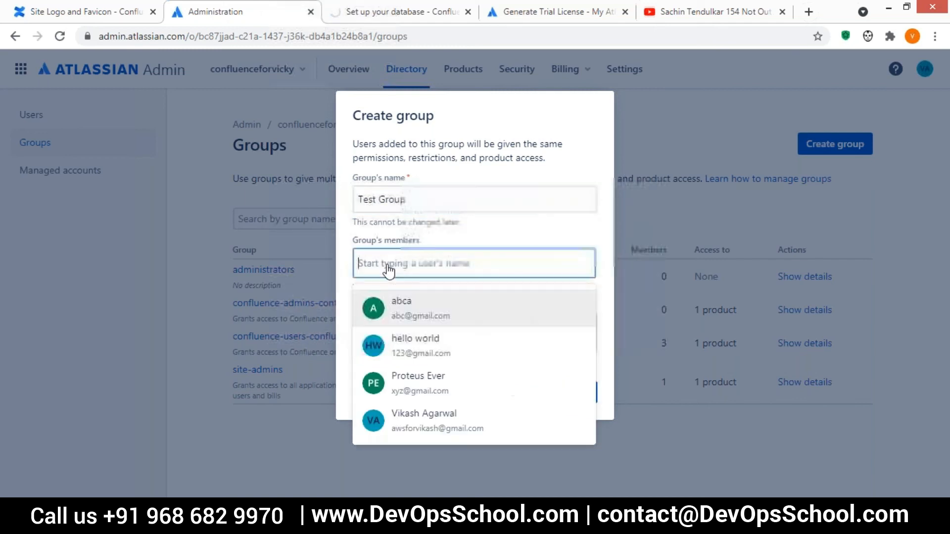
left_click(408, 307)
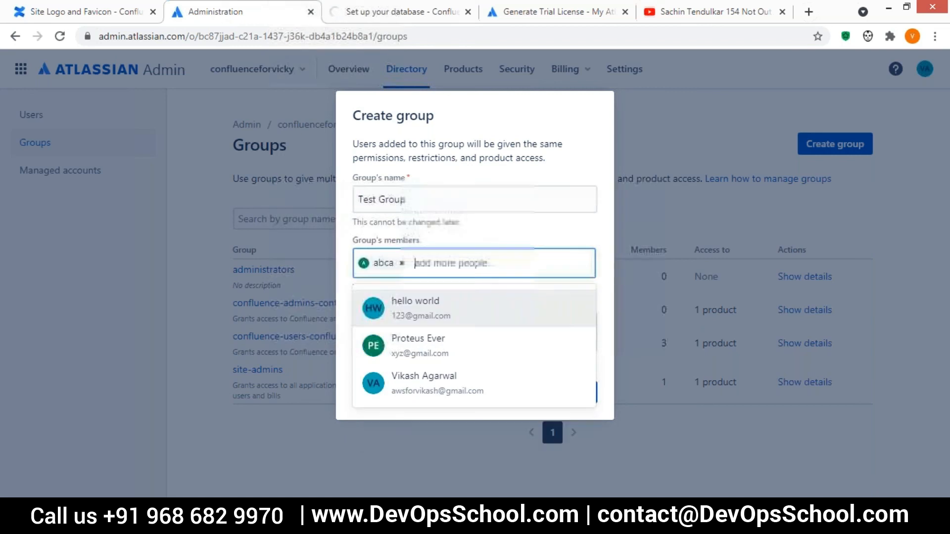
left_click(435, 312)
left_click(572, 396)
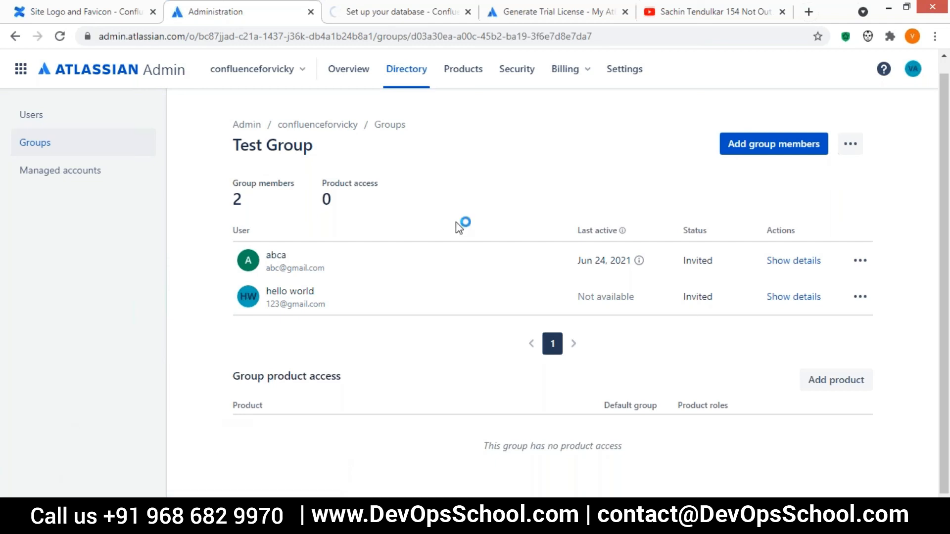
left_click(139, 10)
scroll(145, 313, "down", 5)
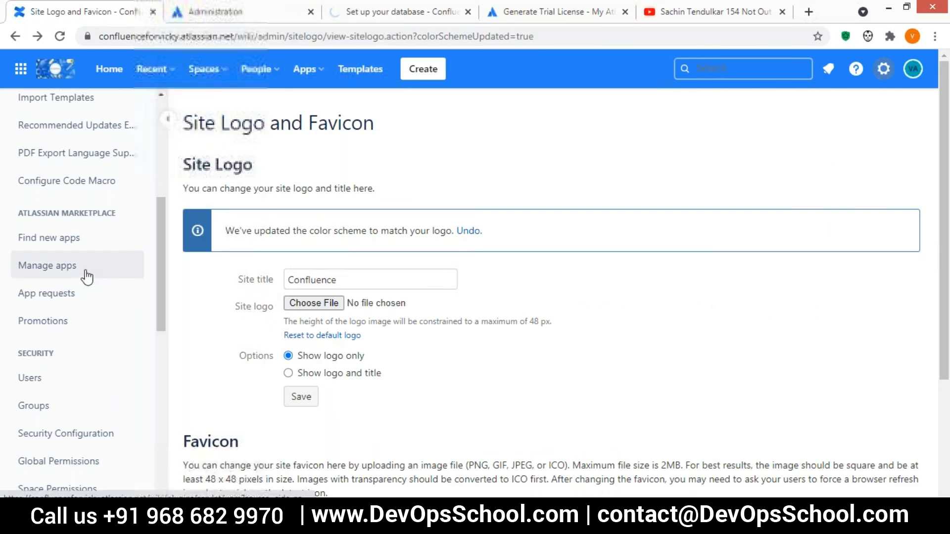
Open the apps marketplace and try Confluence searches for 'Google' and 'drive'.
left_click(39, 247)
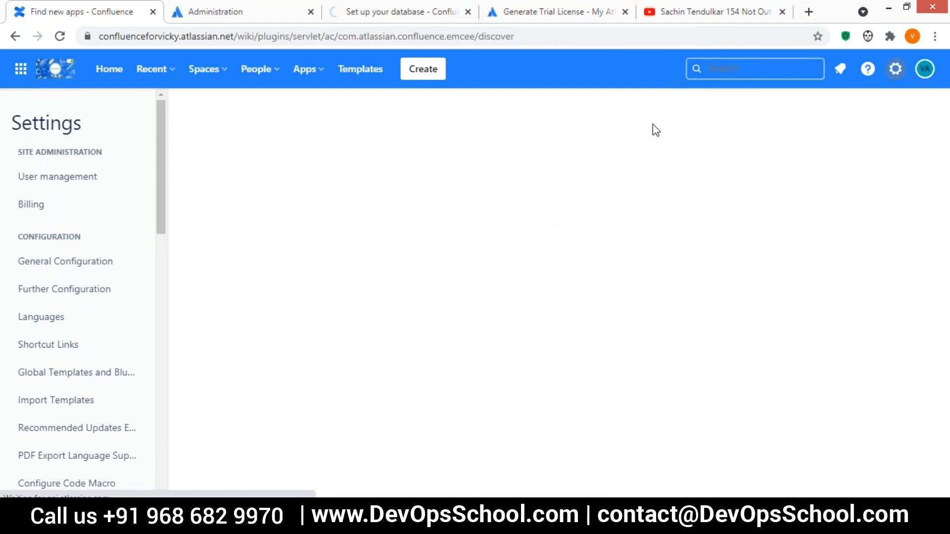
left_click(735, 70)
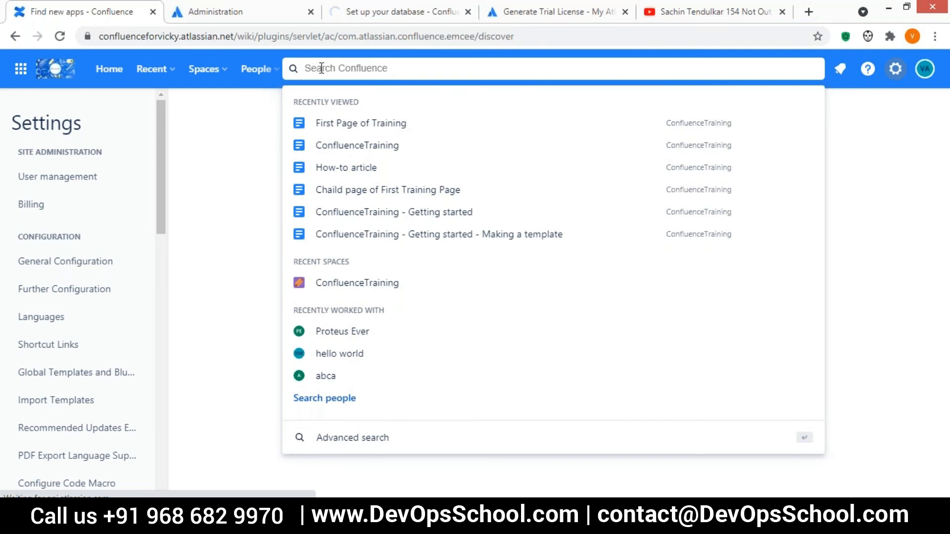
type("Goog")
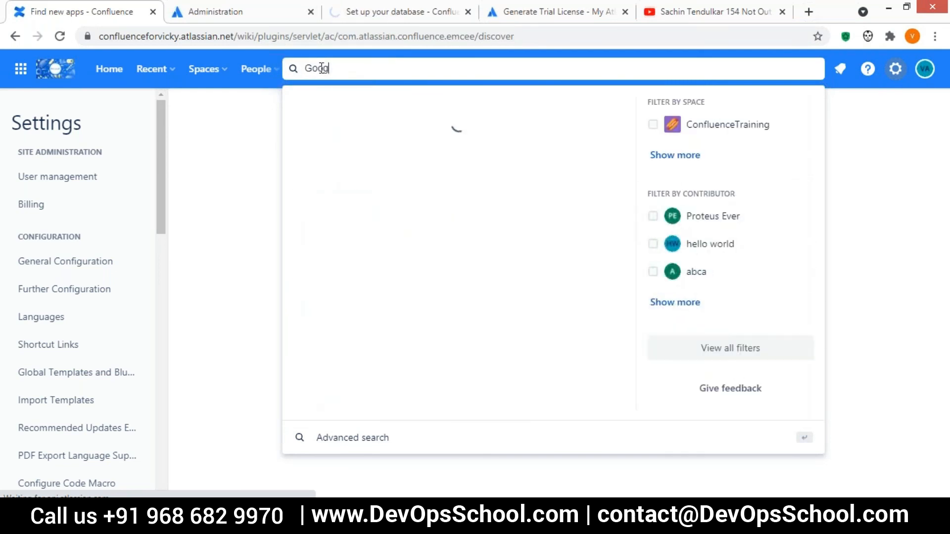
type("le")
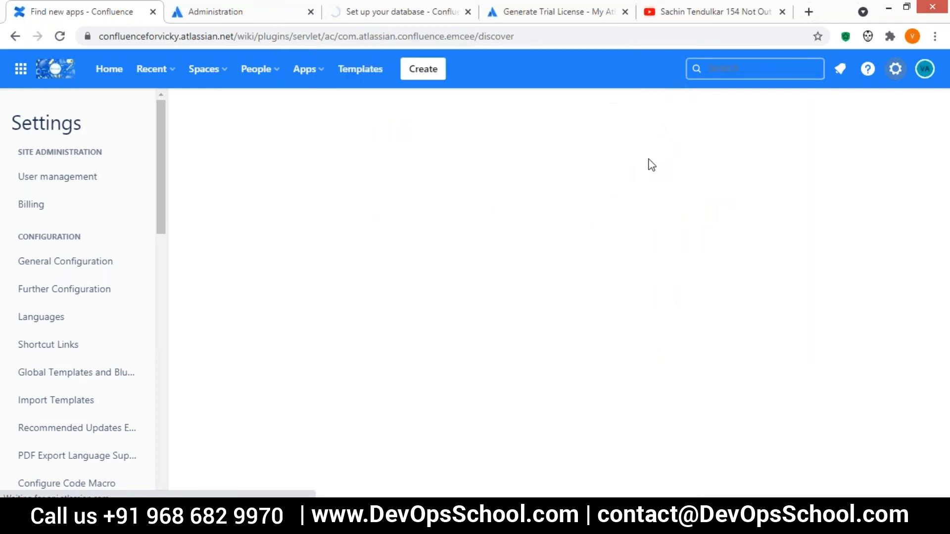
left_click(718, 69)
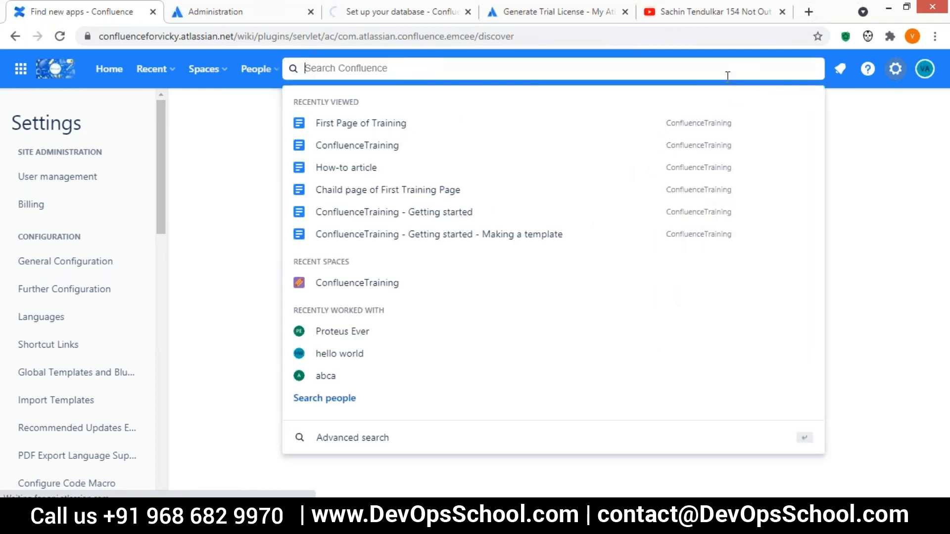
type("dr")
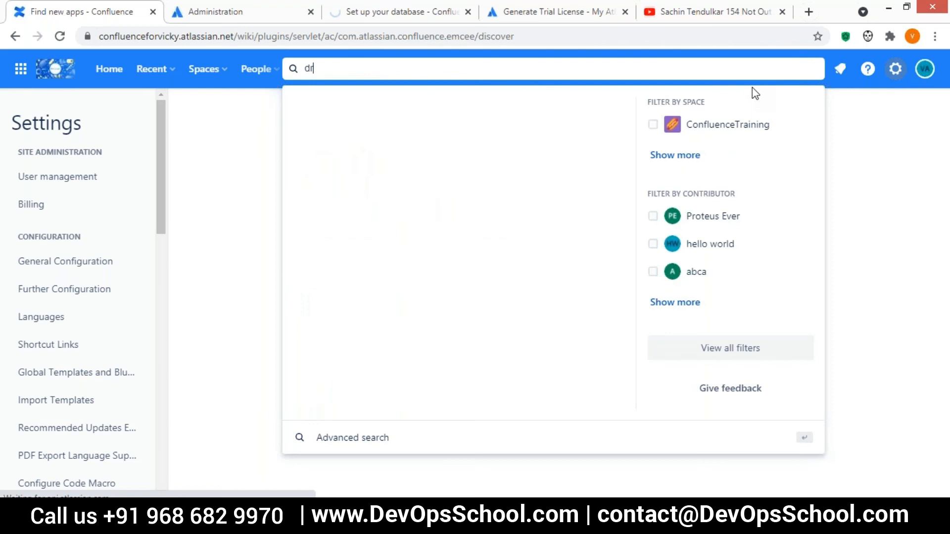
type("ive")
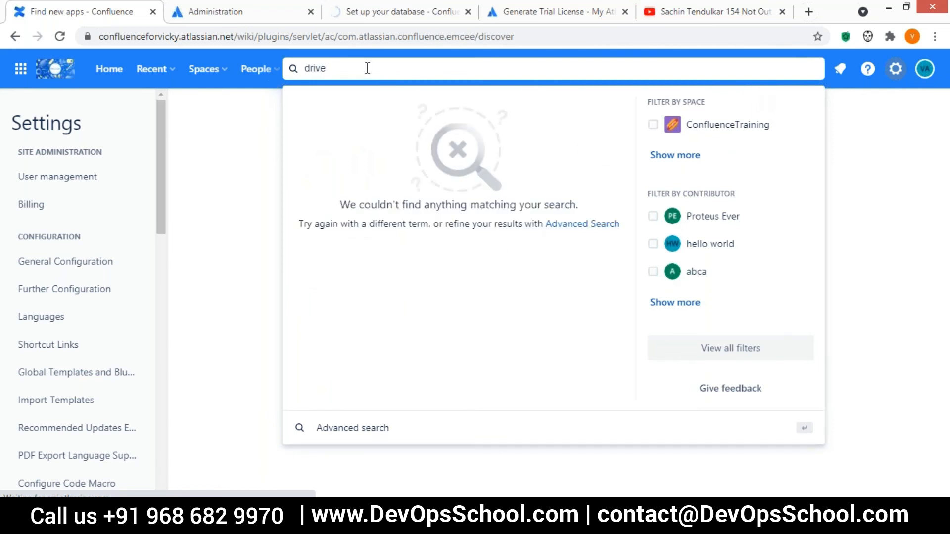
key("BackSpace")
key("BackSpace")
key("BackSpace")
key("BackSpace")
key("BackSpace")
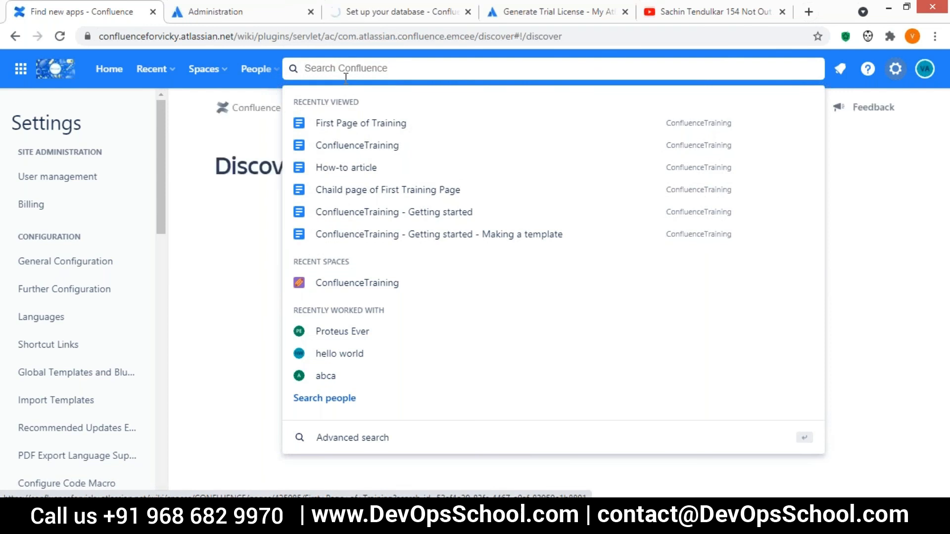
type("drive")
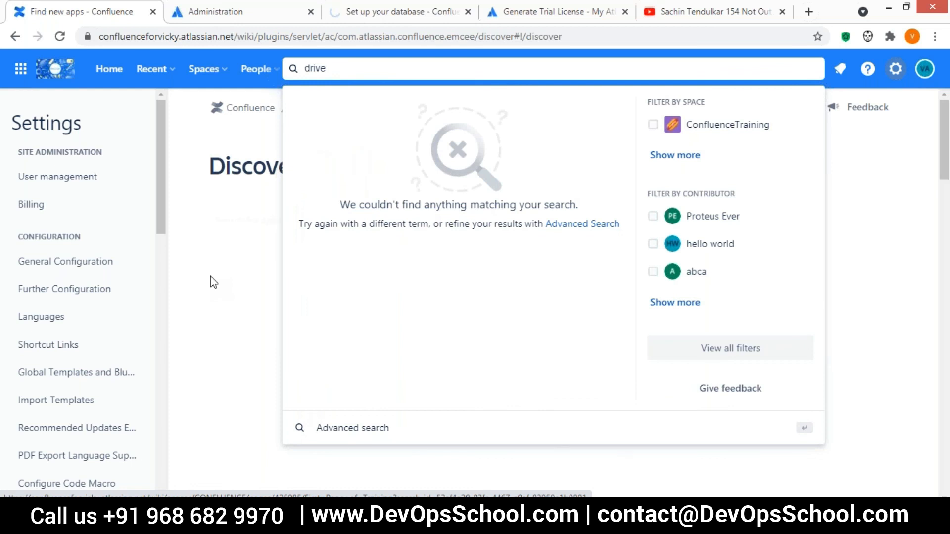
left_click(210, 276)
scroll(472, 364, "down", 3)
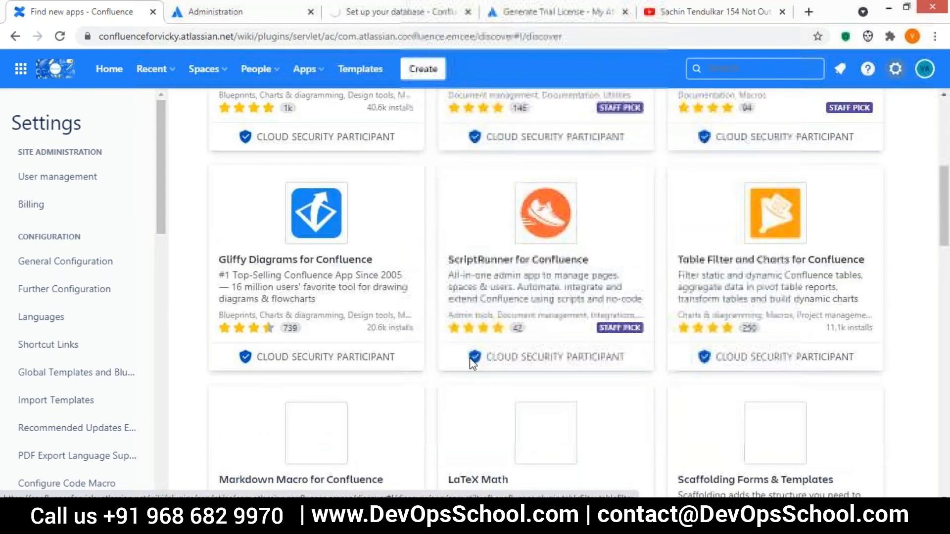
scroll(473, 363, "up", 5)
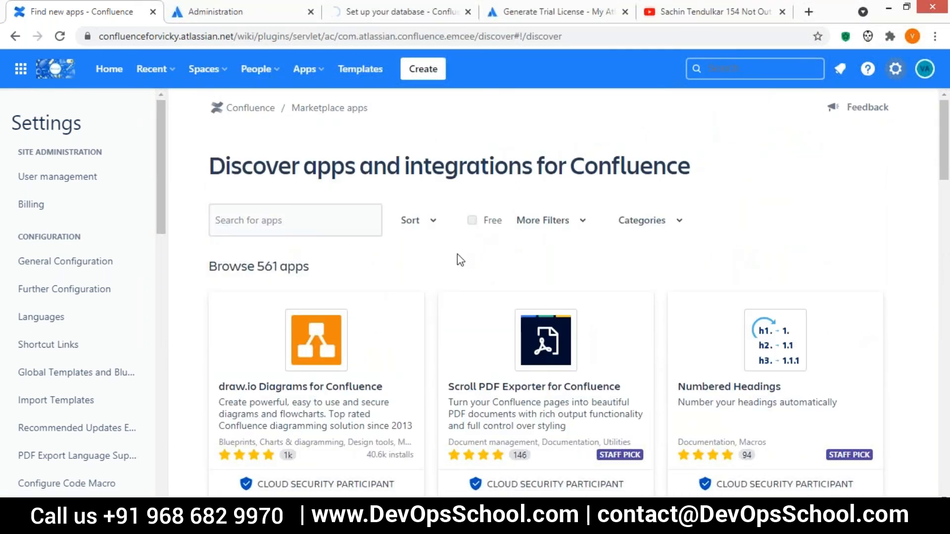
Filter Discover apps to Free and search the marketplace for 'google'.
left_click(473, 221)
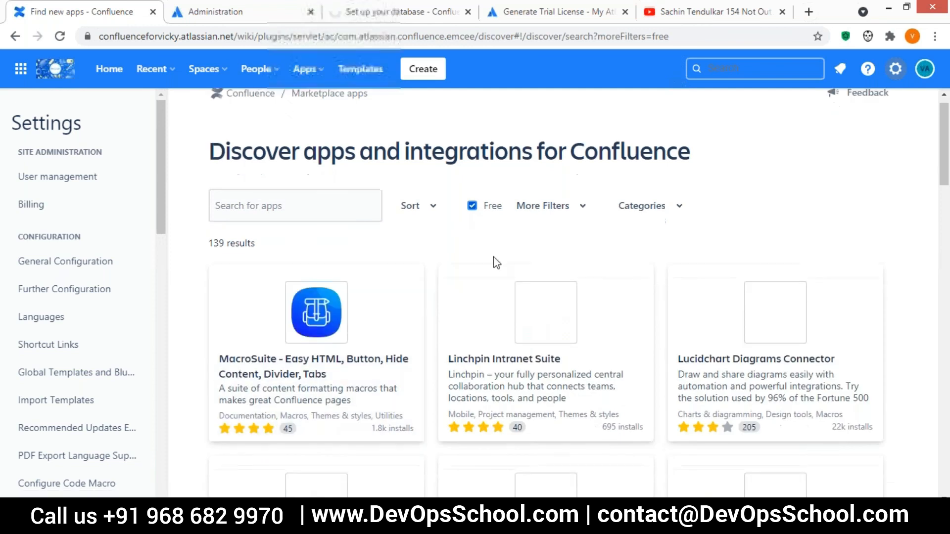
left_click(253, 234)
type("google")
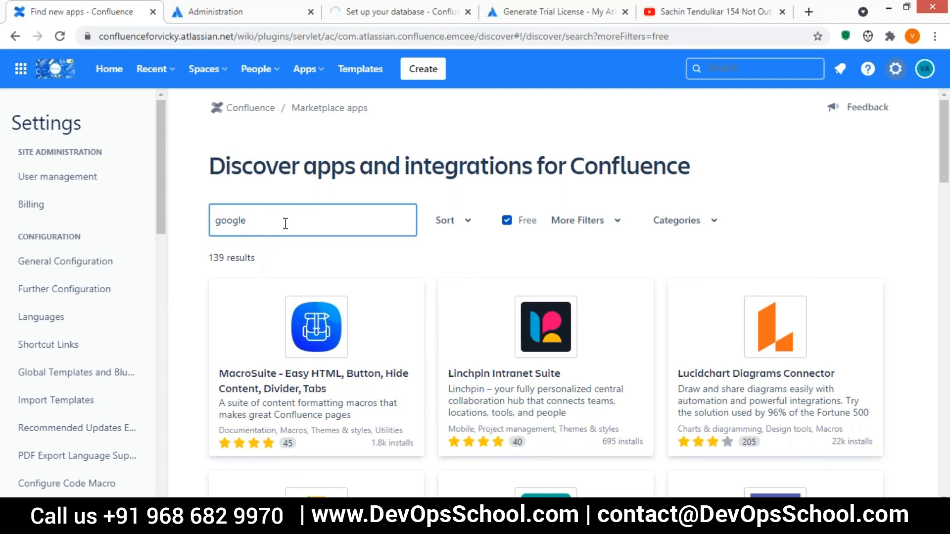
key("Return")
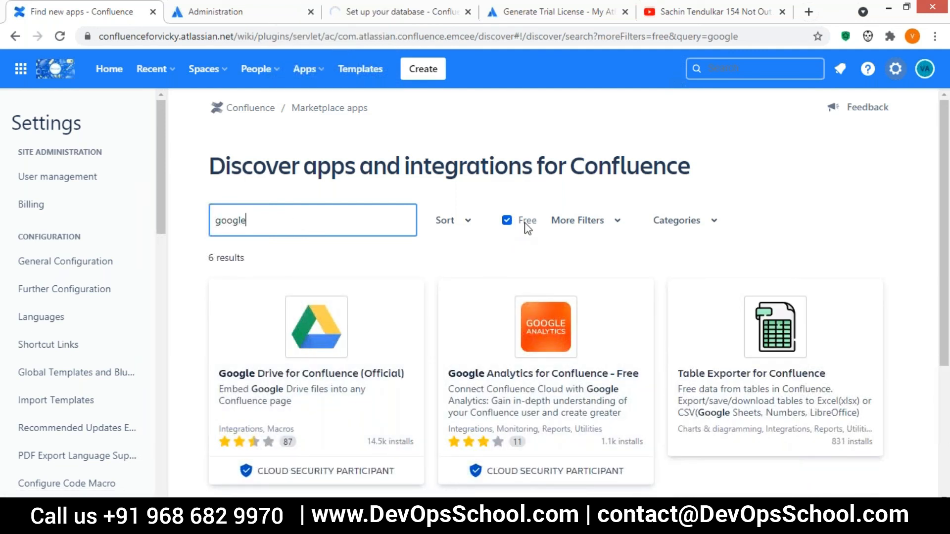
Add the Google Drive for Confluence (Official) app to the site with Get app and Get it now.
left_click(322, 332)
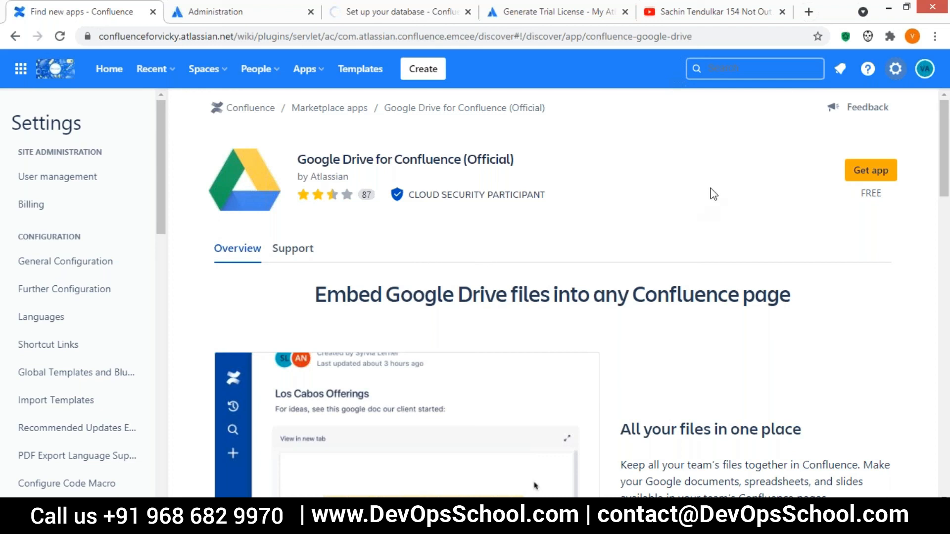
left_click(867, 171)
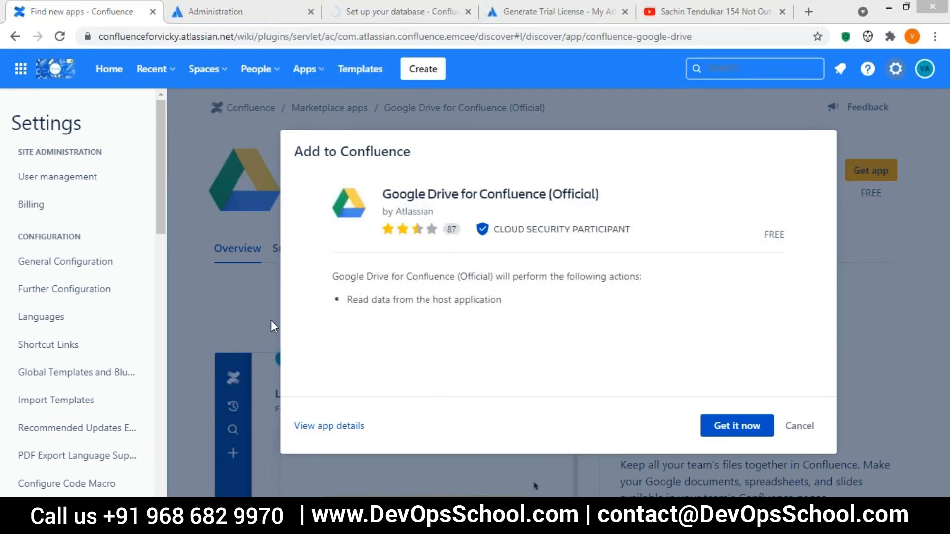
left_click(736, 426)
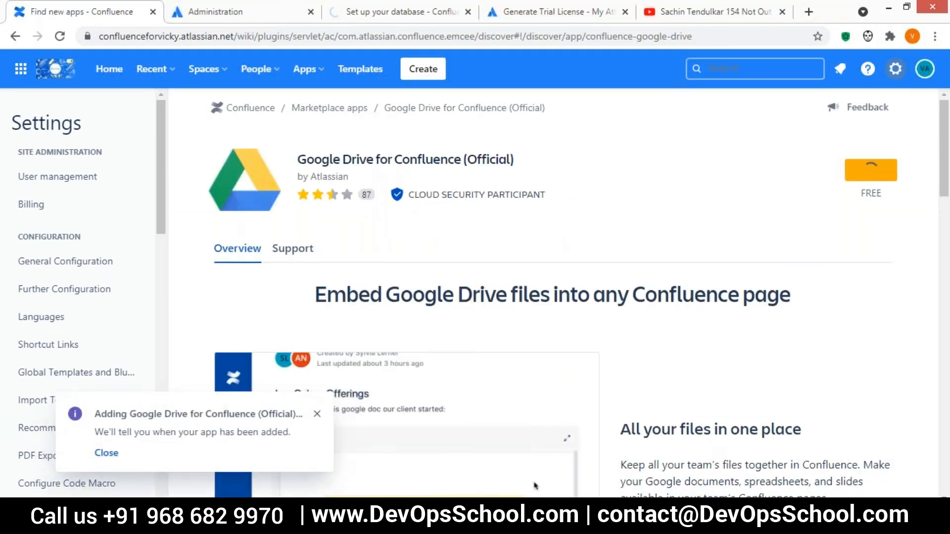
scroll(208, 114, "down", 1)
scroll(805, 201, "down", 2)
scroll(806, 202, "up", 3)
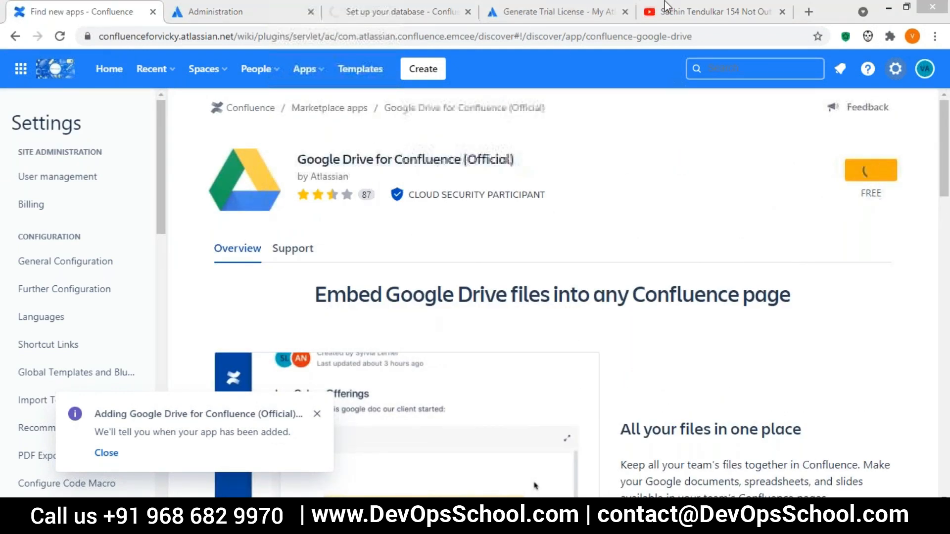
Close the extra video browser tab and return to the Confluence home page.
right_click(753, 69)
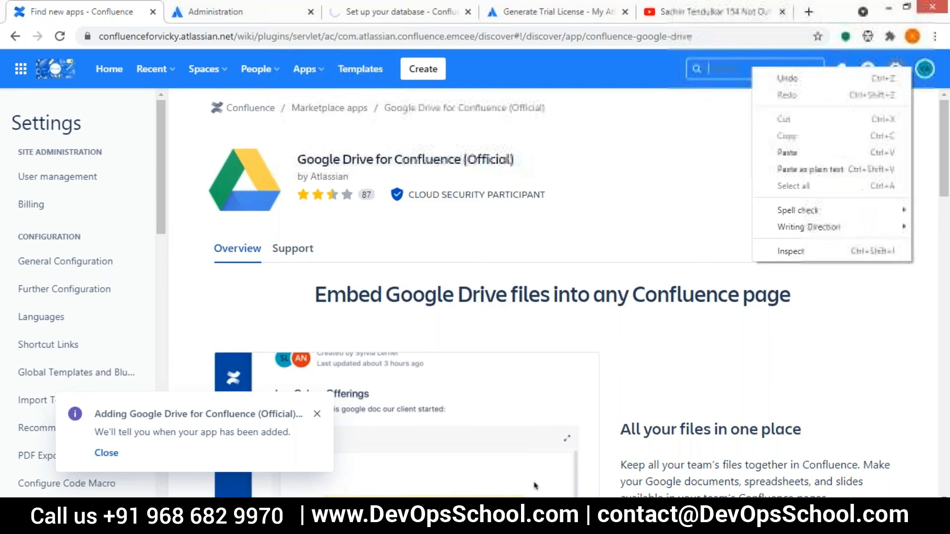
left_click(782, 18)
left_click(783, 17)
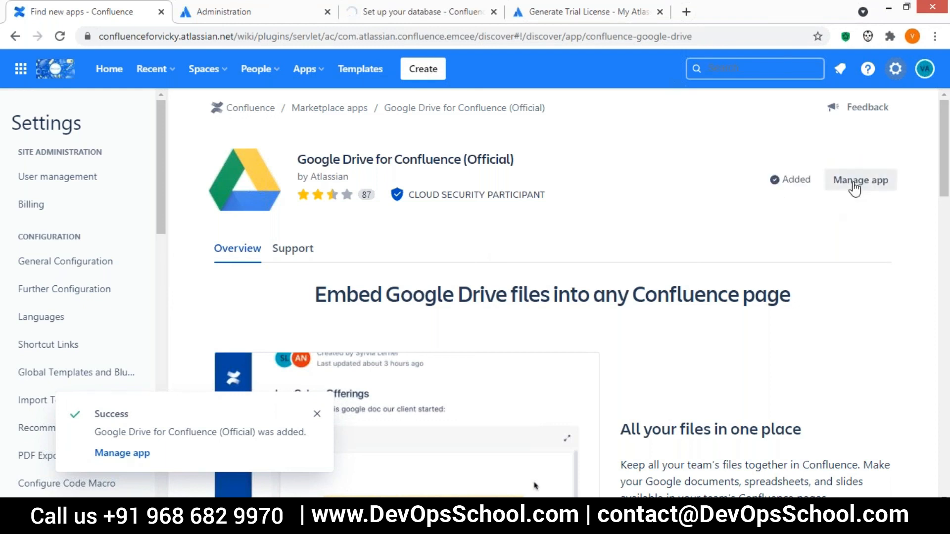
left_click(108, 68)
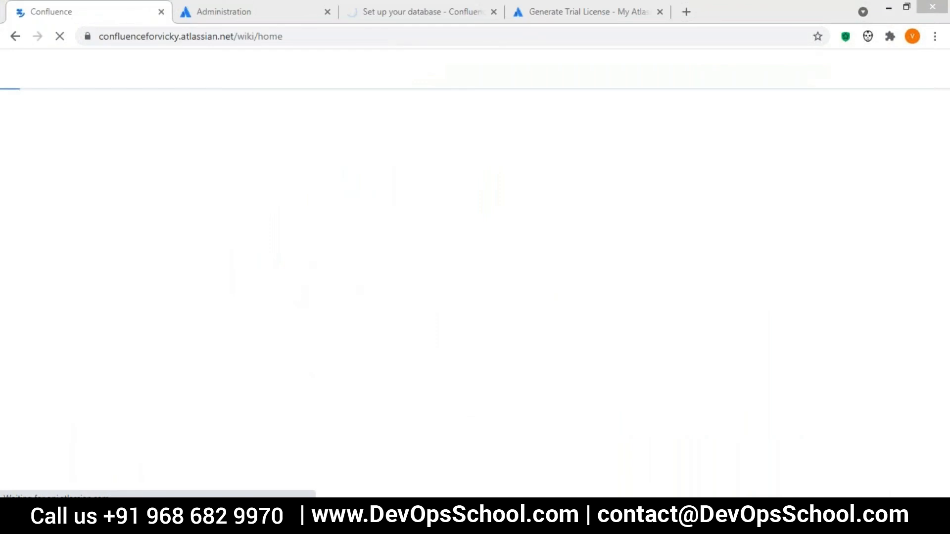
Go through the ConfluenceTraining space's Pages list to First Page of Training and start editing it.
left_click(114, 200)
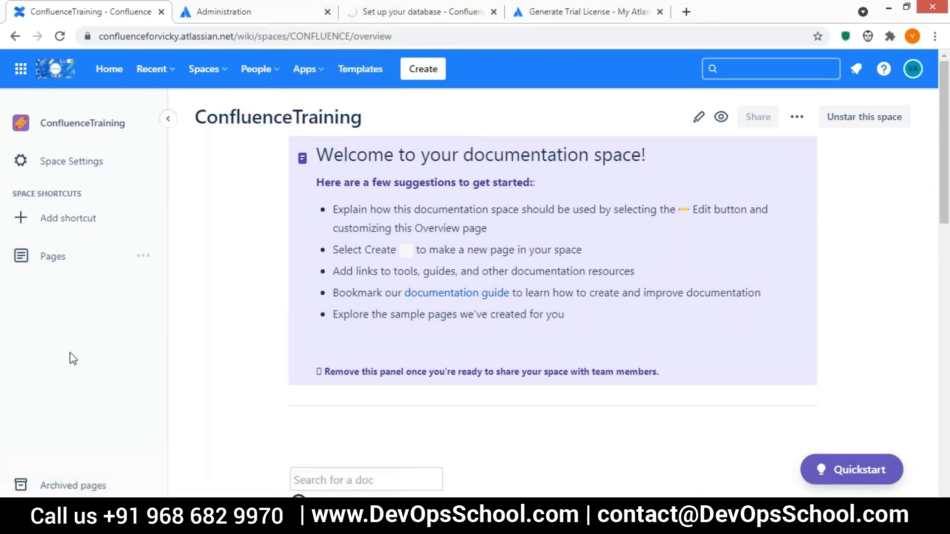
scroll(73, 359, "down", 4)
scroll(73, 359, "up", 4)
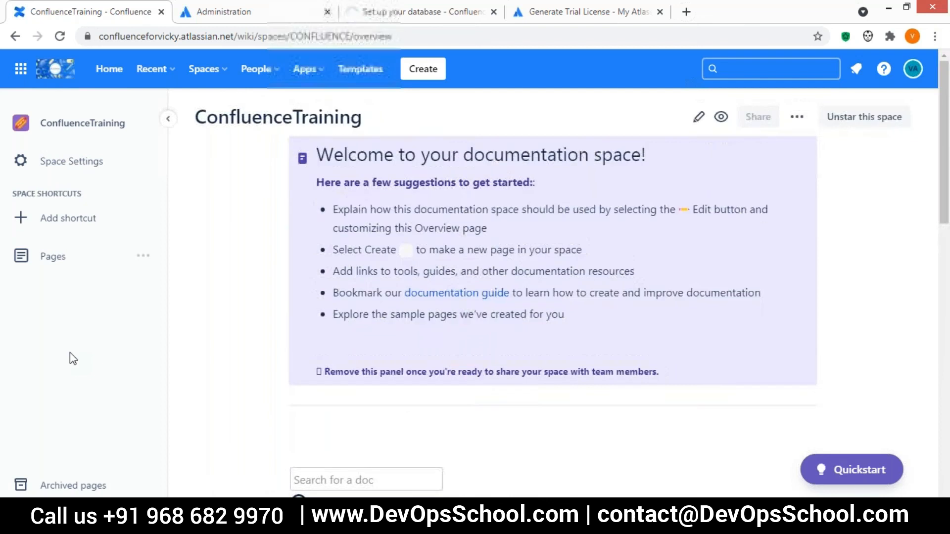
scroll(73, 359, "down", 5)
left_click(74, 262)
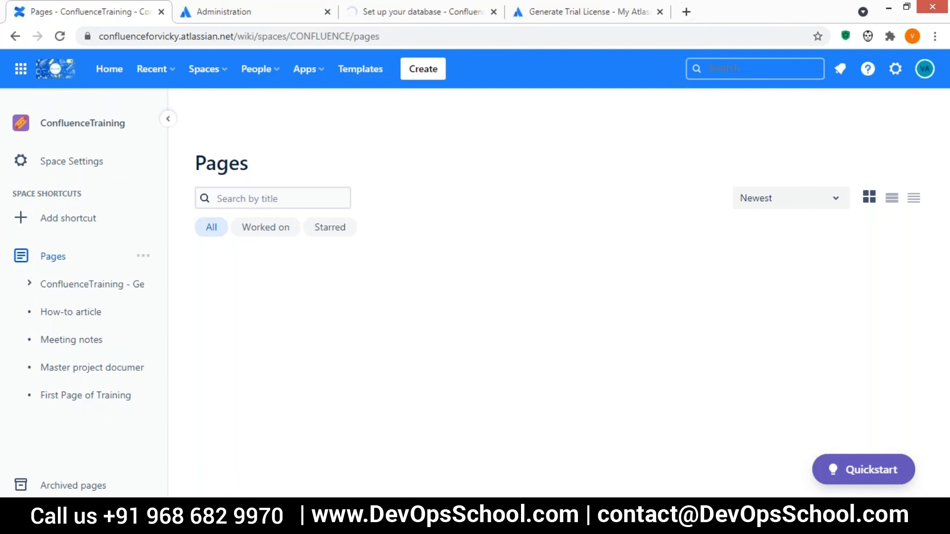
left_click(86, 395)
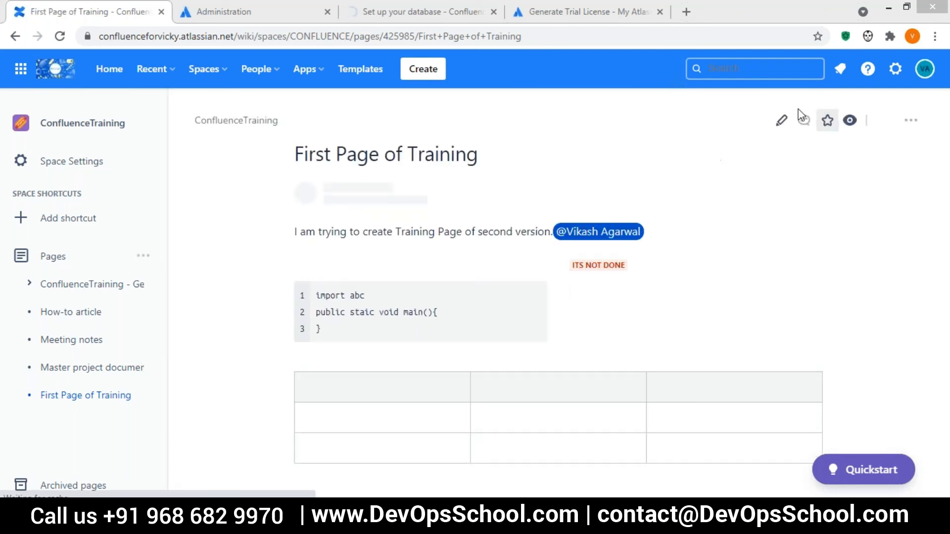
left_click(781, 121)
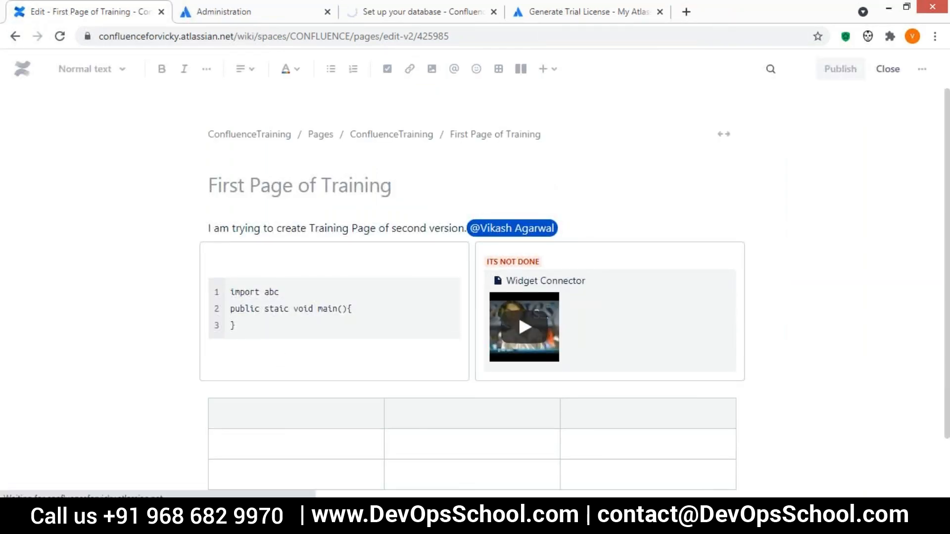
Type /g in the table's second-row first cell and pick the Google Sheets macro.
left_click(265, 445)
type("/")
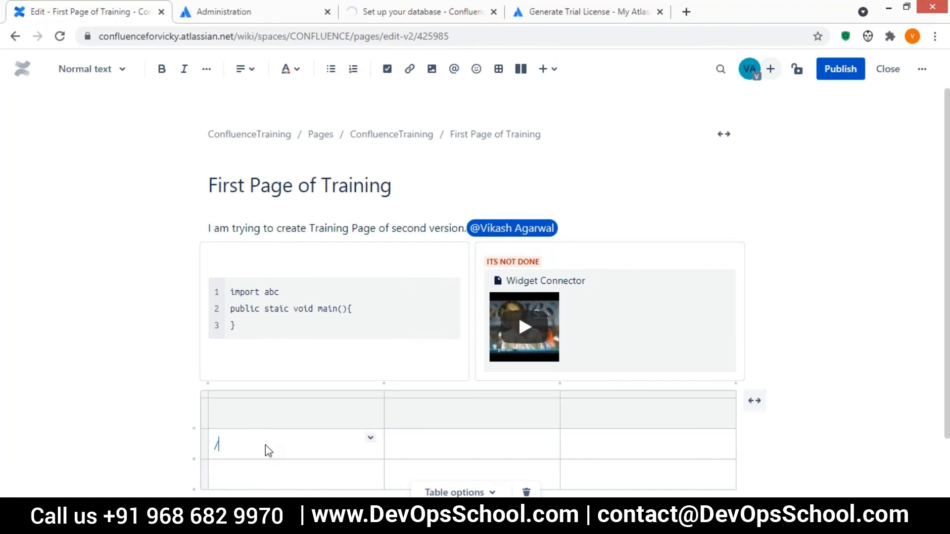
type("goo")
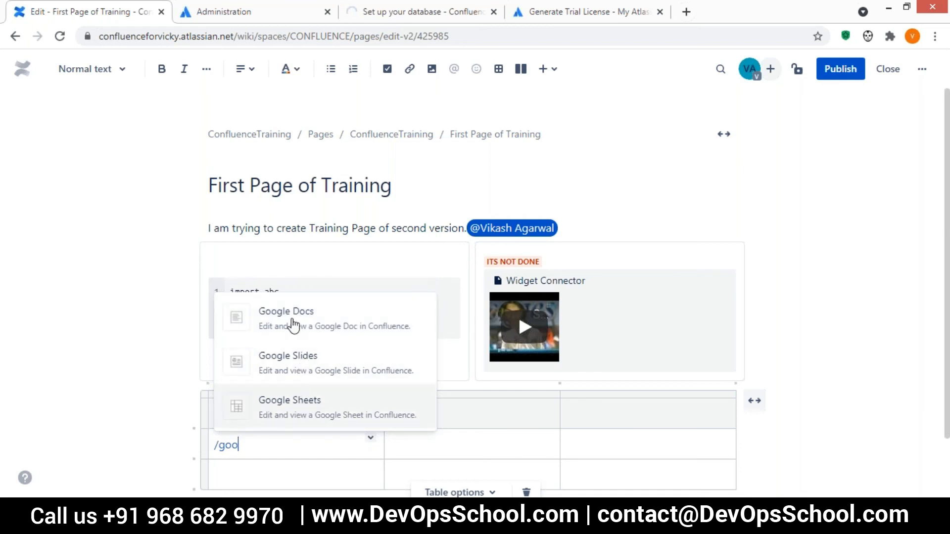
left_click(299, 416)
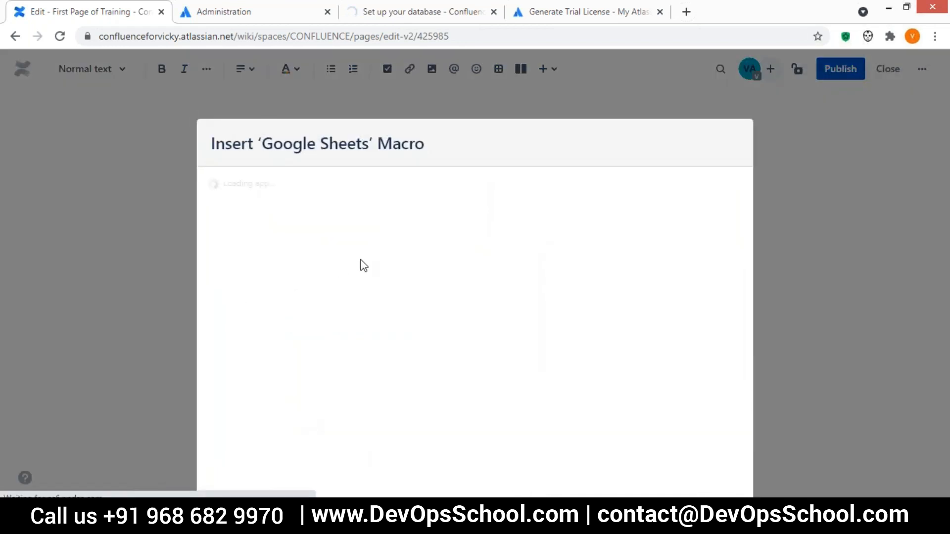
Move between the Google Sheets URL and Height (600) fields, leaving the URL empty.
left_click_drag(401, 144, 361, 90)
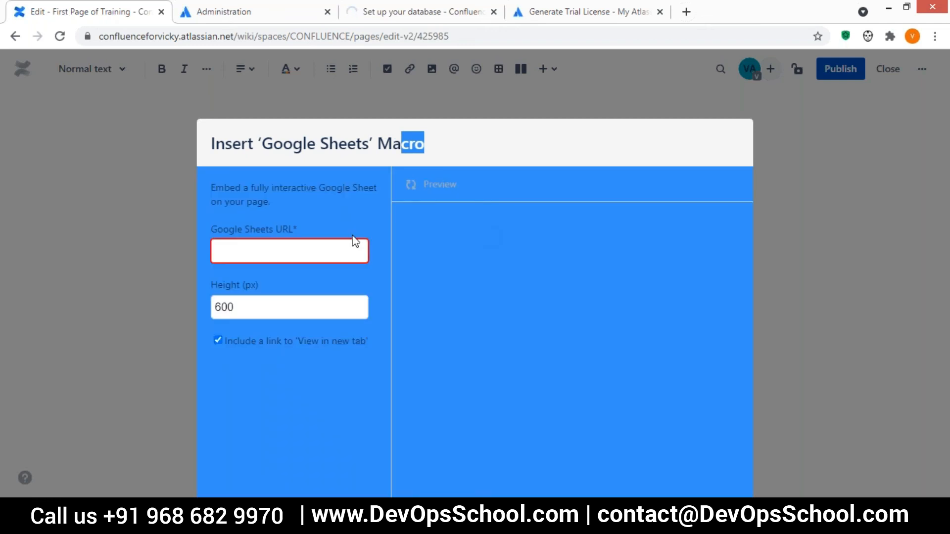
left_click(257, 252)
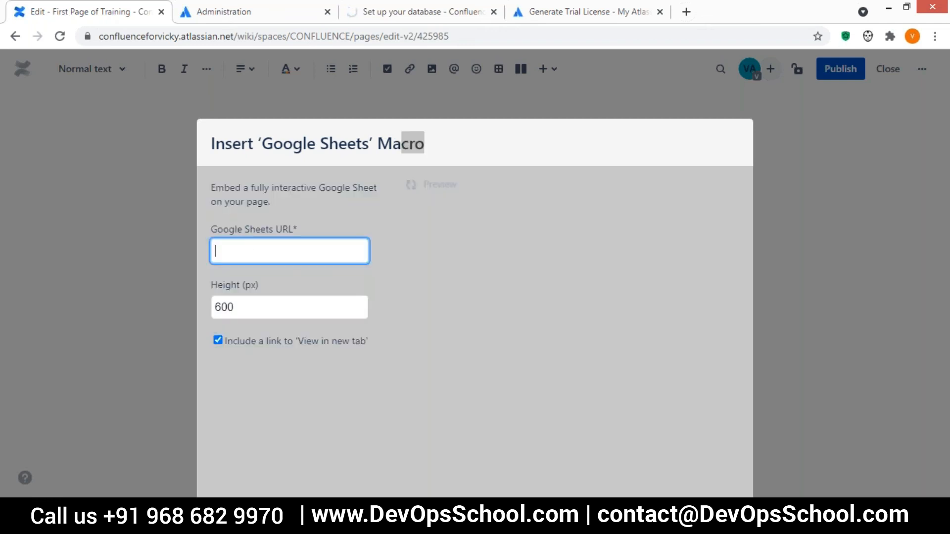
key("Tab")
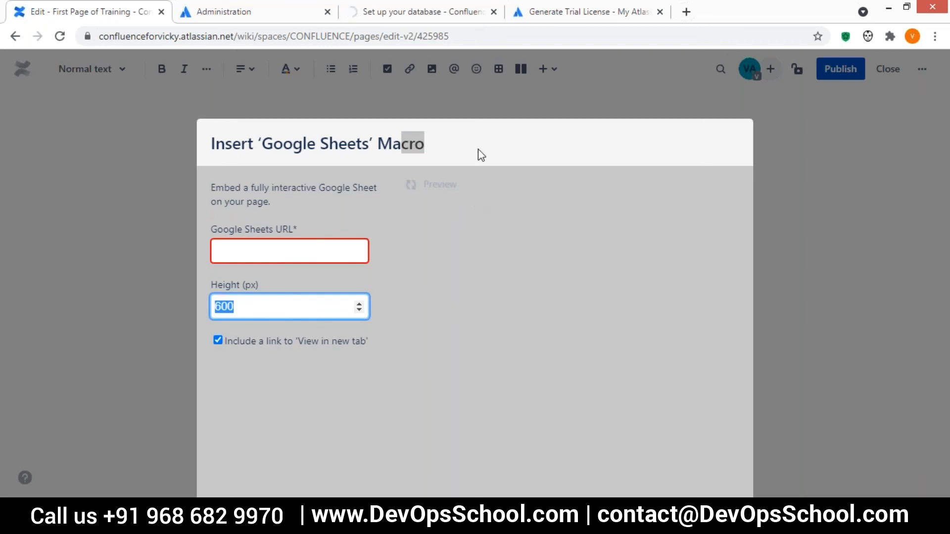
left_click(666, 100)
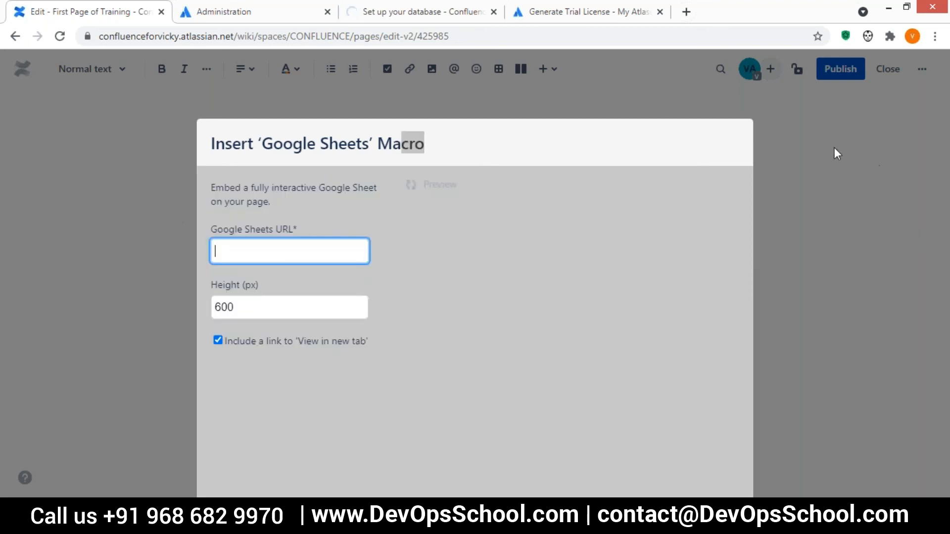
left_click(576, 136)
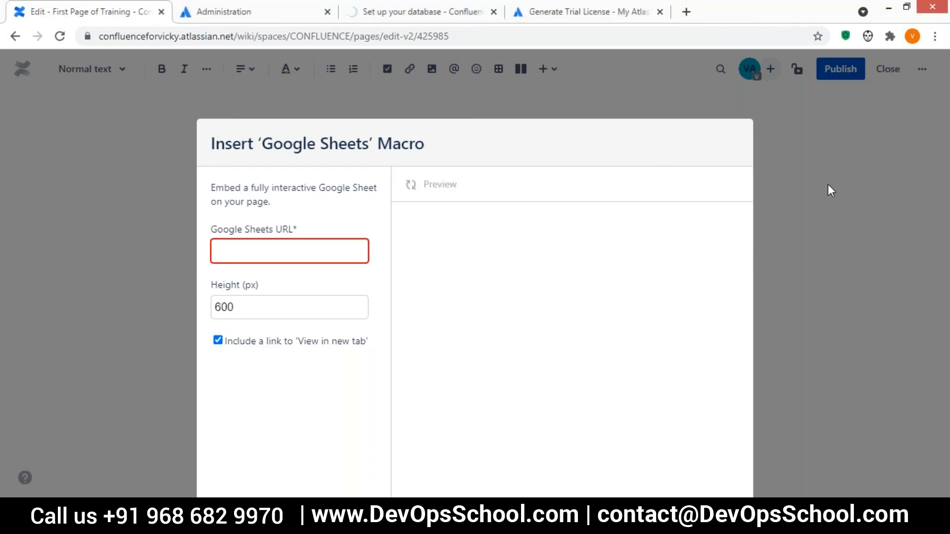
Go back from the editor to the First Page of Training view.
left_click(12, 38)
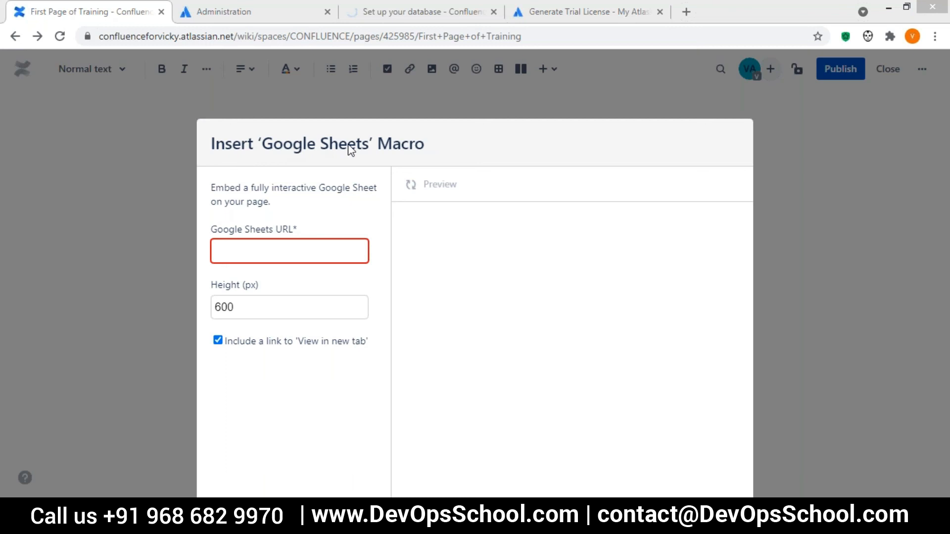
left_click_drag(282, 144, 804, 254)
left_click(803, 255)
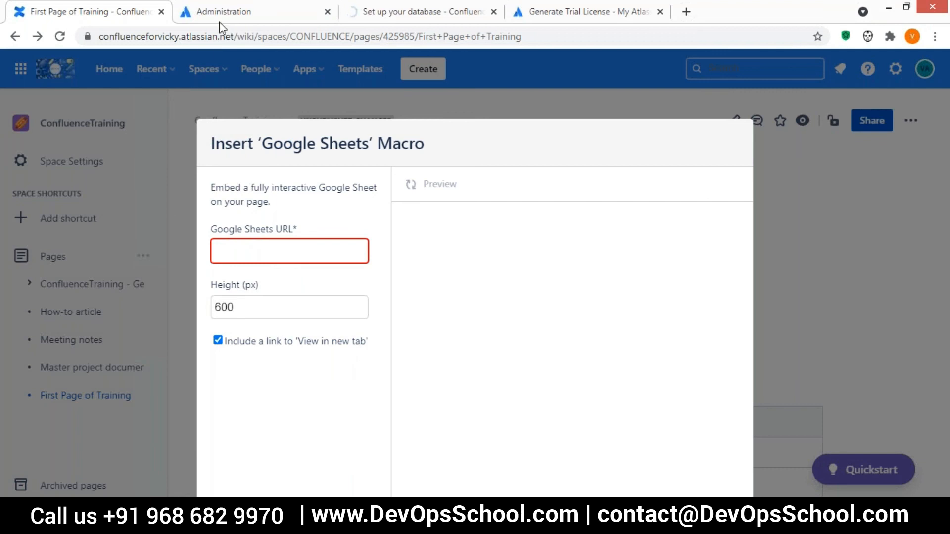
left_click(257, 17)
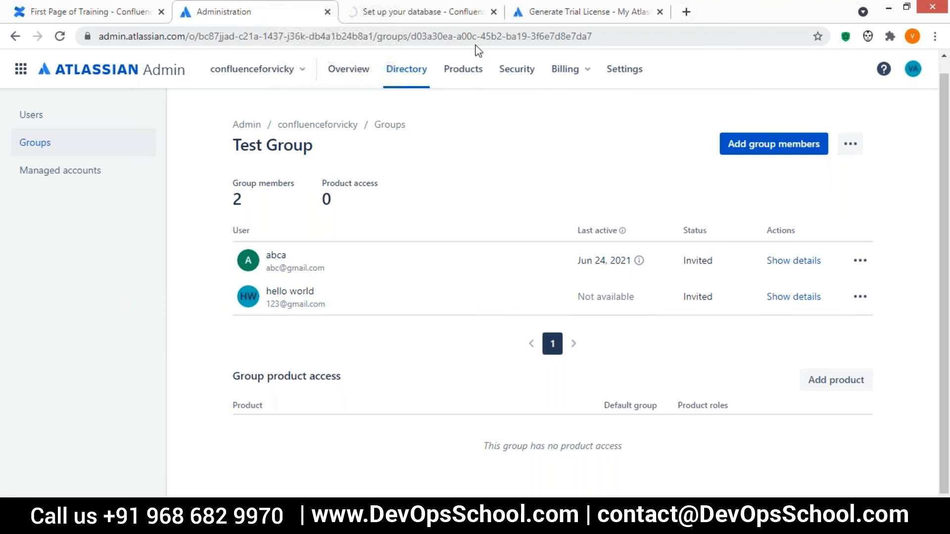
left_click(366, 21)
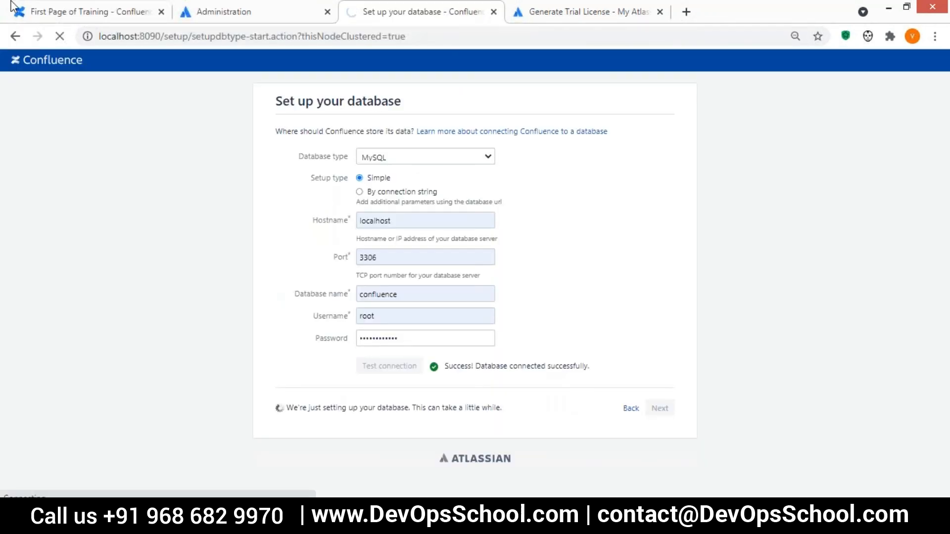
left_click(81, 6)
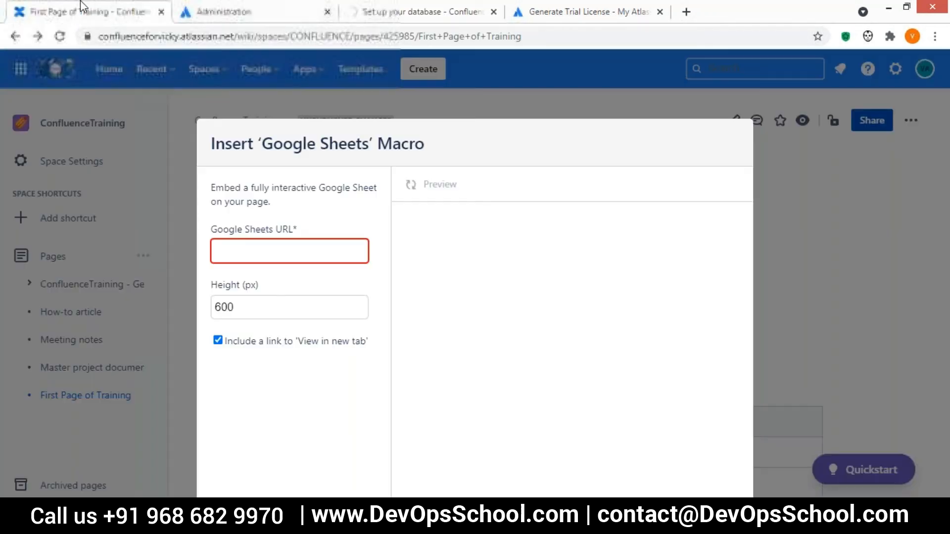